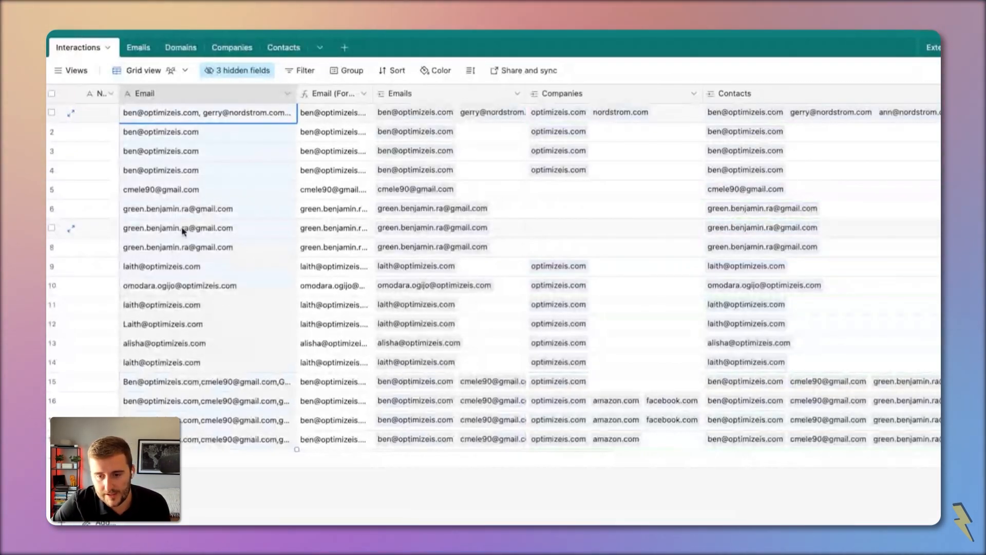
# - Copy the email address from the sixth interaction and paste it into the Name field of a new interaction record
pyautogui.click(167, 191)
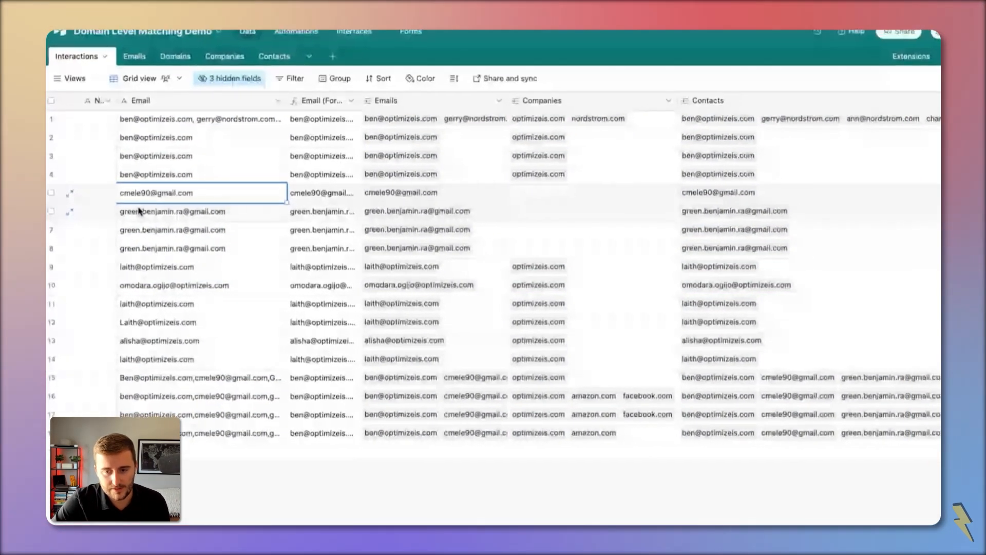
pyautogui.click(180, 215)
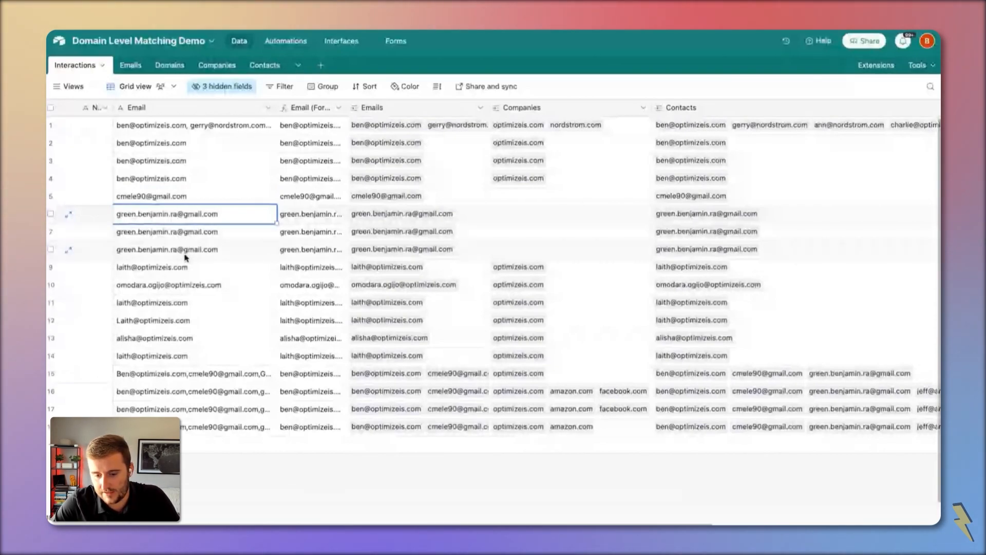
pyautogui.press('Escape')
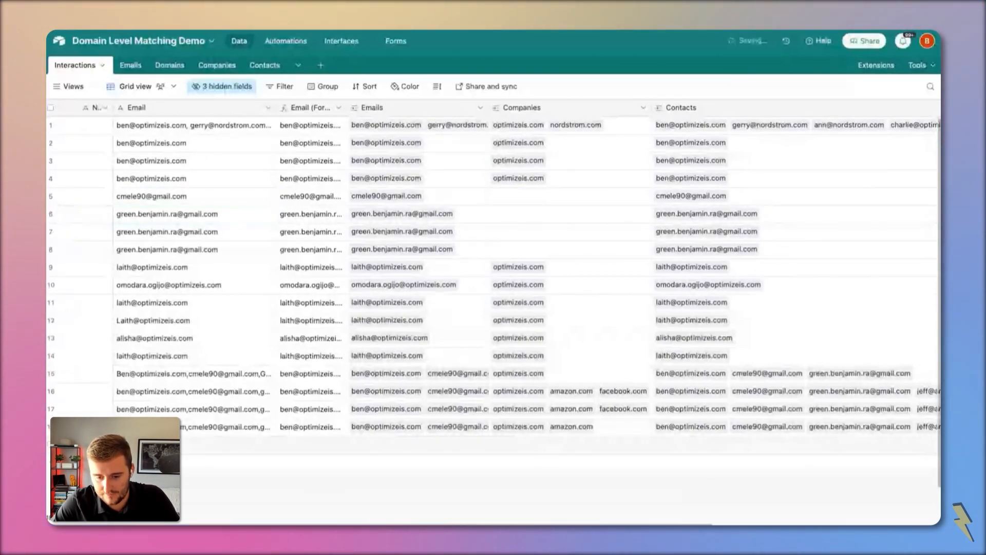
pyautogui.hotkey('shift', 'Return')
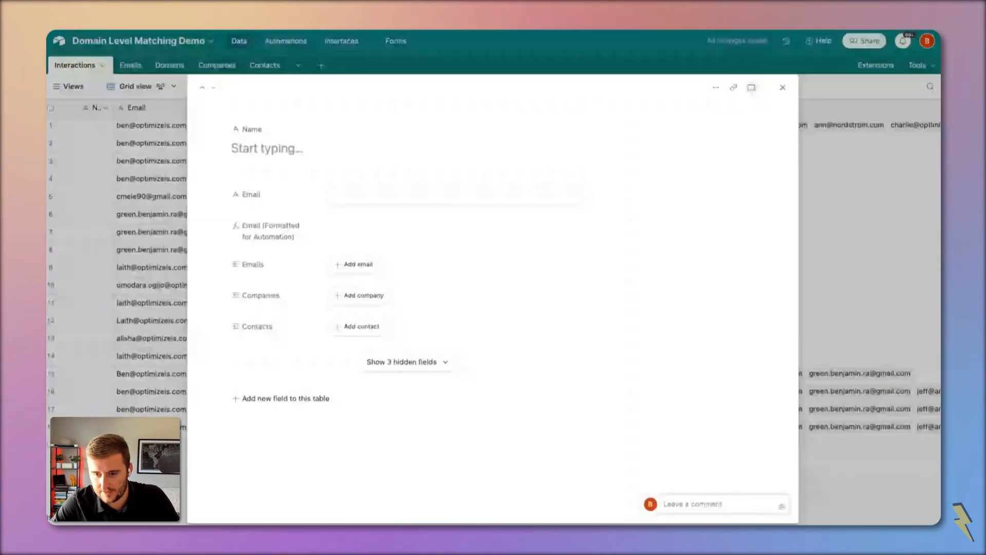
pyautogui.press('super+v')
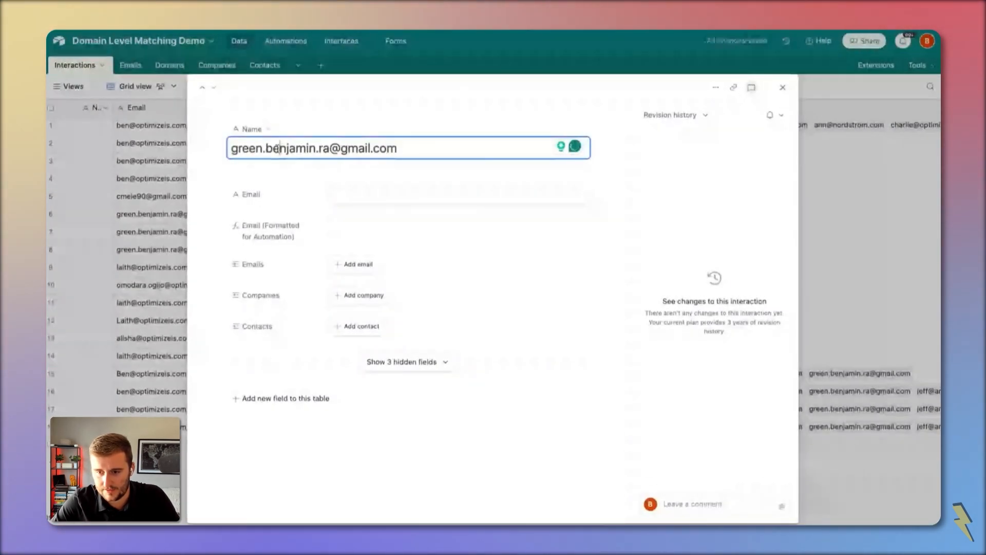
# - Shorten the first name in the pasted address to "ben", enter the resulting address in the record's Email field, and close the record
pyautogui.moveTo(317, 148); pyautogui.dragTo(266, 148)
pyautogui.write('ben')
pyautogui.press('super+a')
pyautogui.press('super+c')
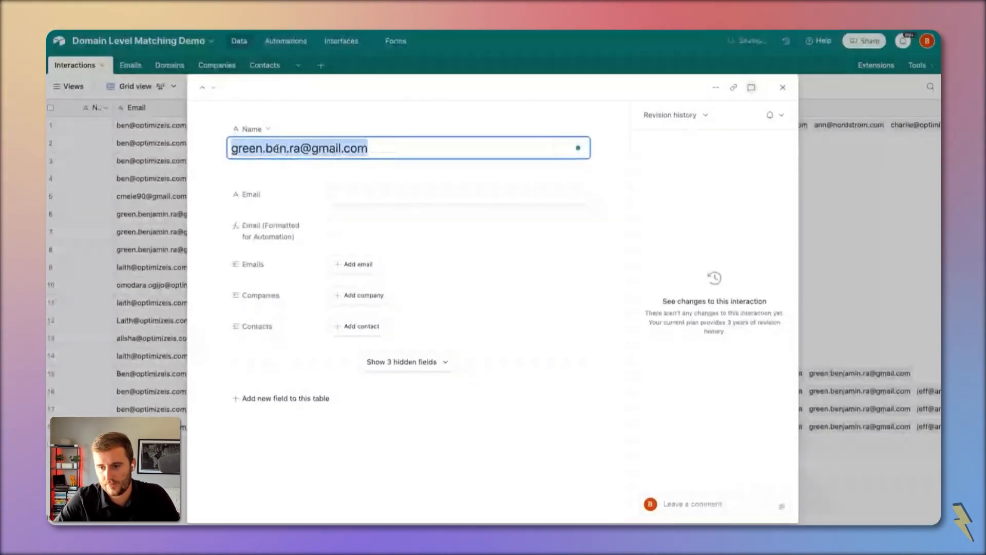
pyautogui.click(367, 194)
pyautogui.press('super+v')
pyautogui.click(120, 346)
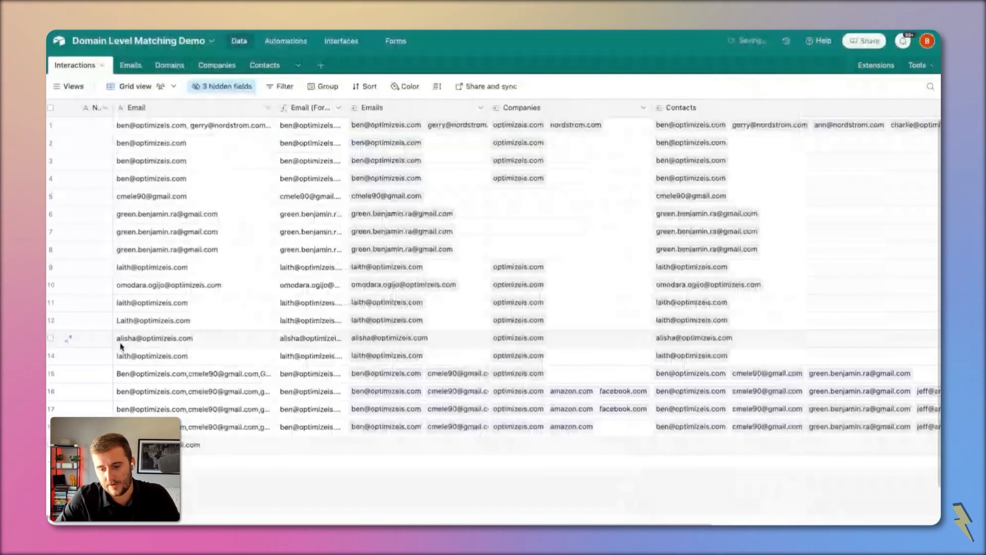
# - Examine the new interaction's linked email and company, and compare it with the existing rows whose Companies field is empty
pyautogui.click(154, 444)
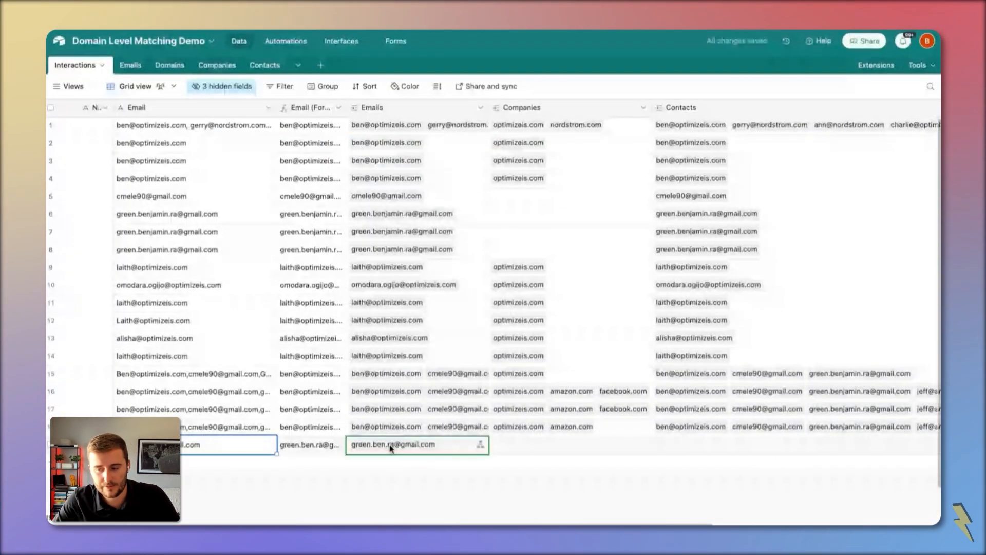
pyautogui.click(595, 451)
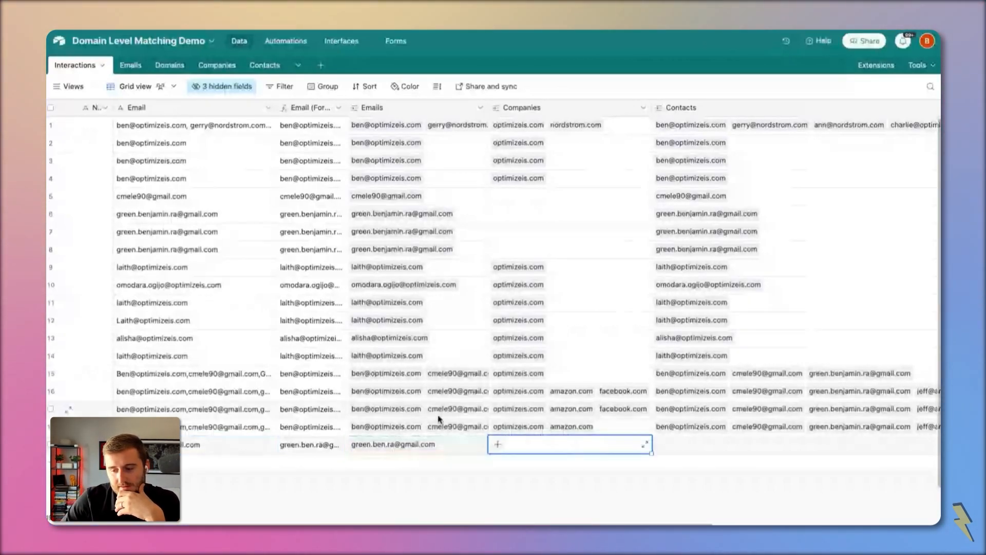
pyautogui.click(417, 451)
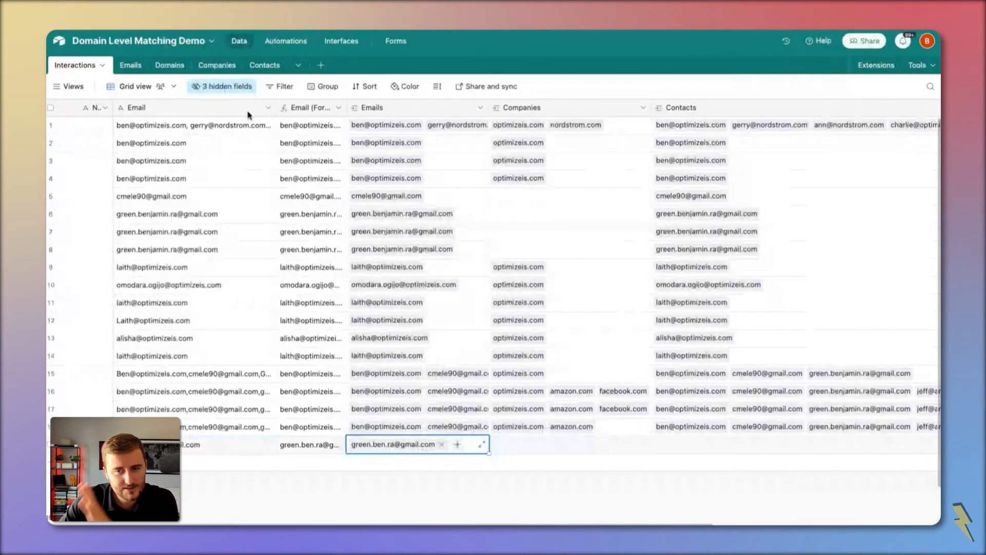
pyautogui.click(568, 200)
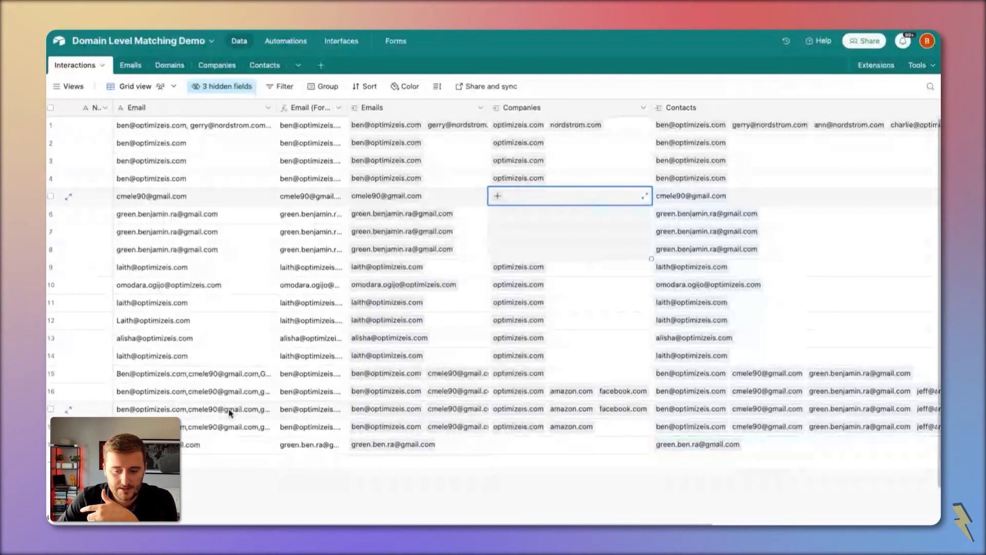
pyautogui.click(51, 195)
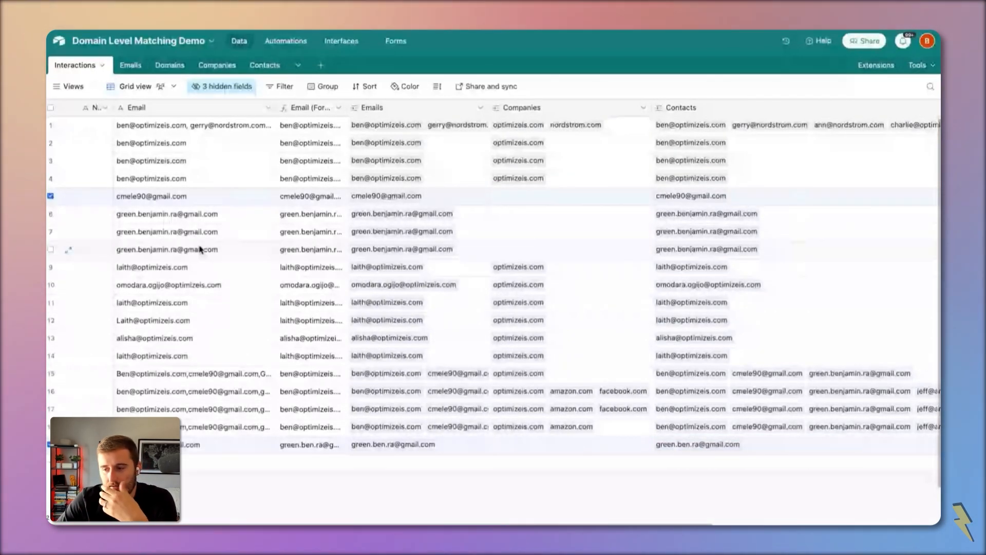
pyautogui.click(583, 197)
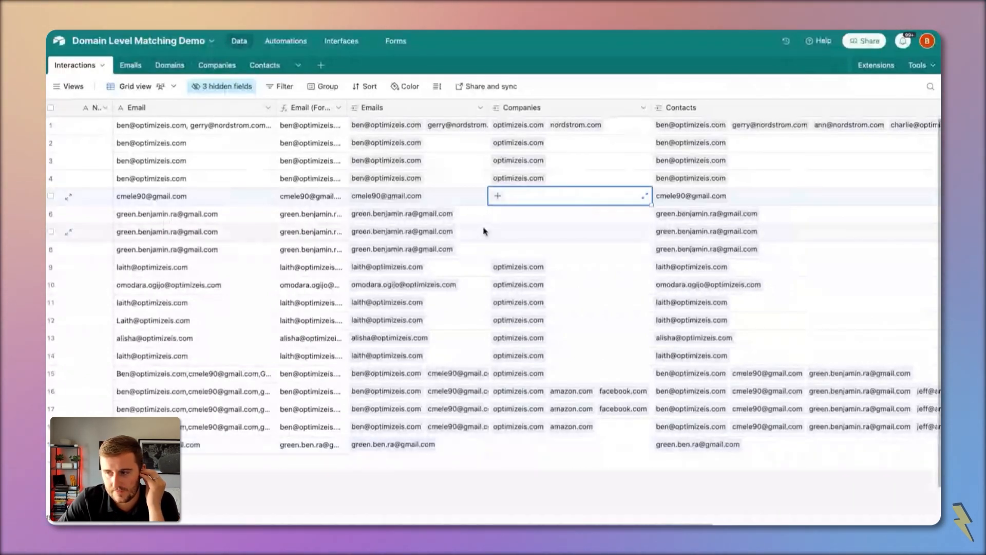
pyautogui.hscroll(5, 485, 241)
pyautogui.hscroll(-5, 486, 231)
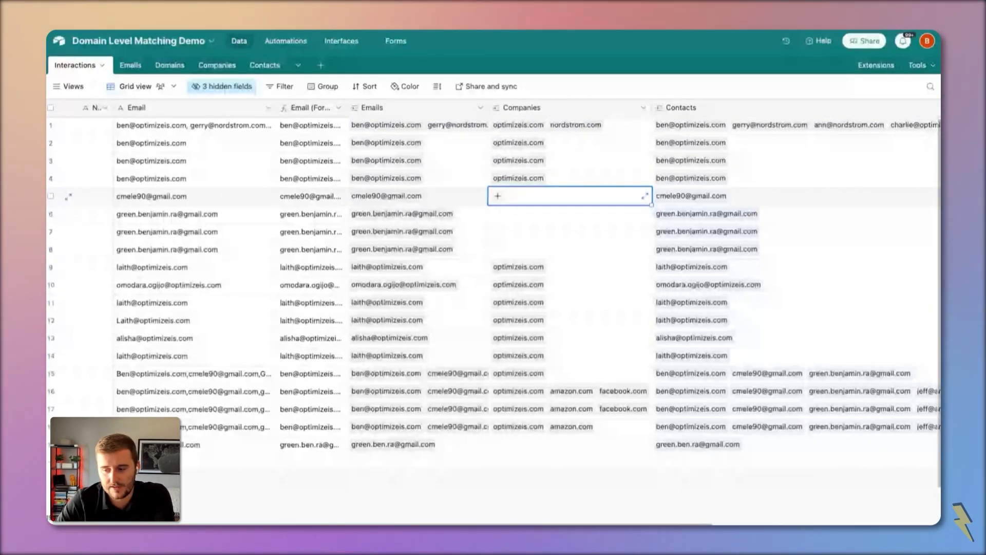
# - Show the dependencies of the Companies field in the Interactions table and close the list
pyautogui.click(644, 108)
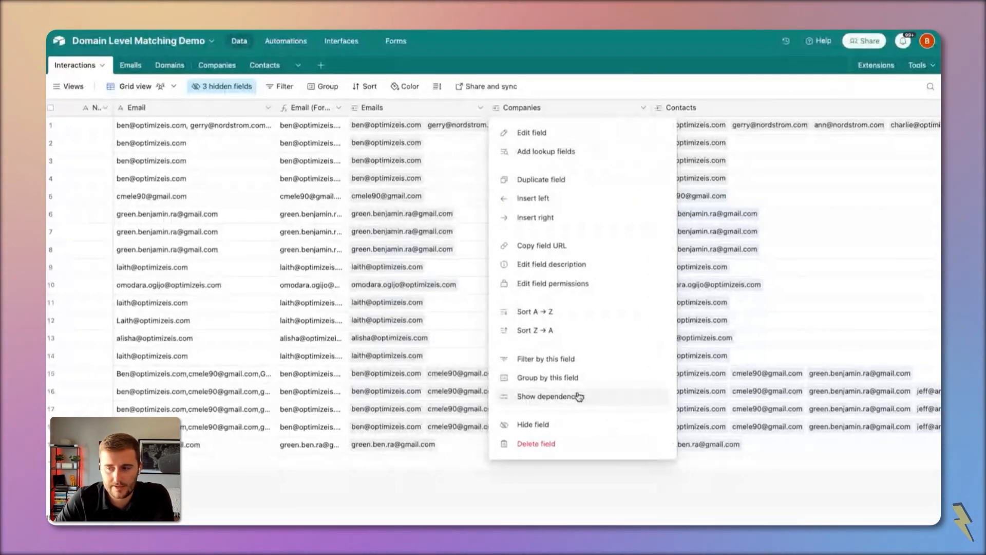
pyautogui.click(614, 398)
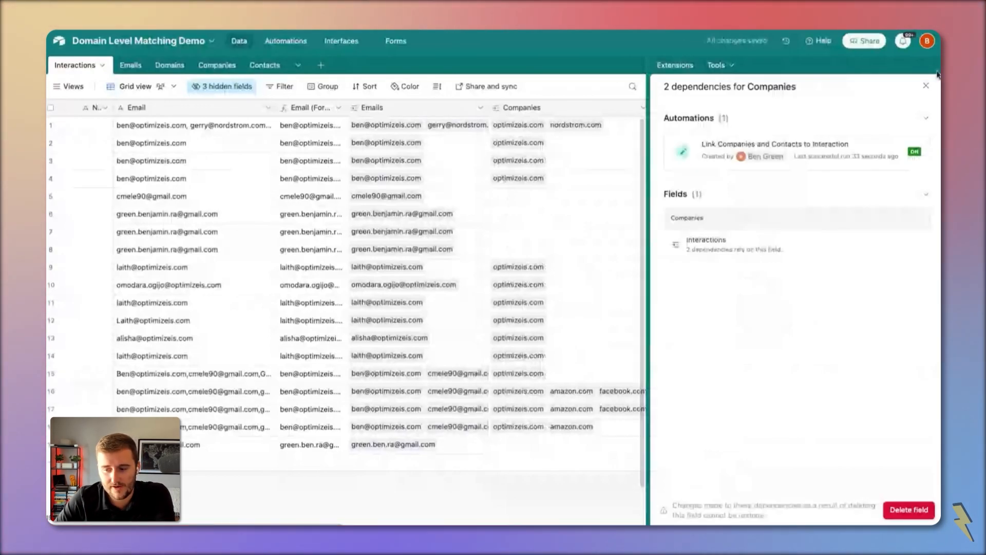
pyautogui.click(925, 86)
# - Bring up the deletion warning for the Companies field and open its dependent automation, Link Companies and Contacts to Interaction
pyautogui.rightClick(581, 110)
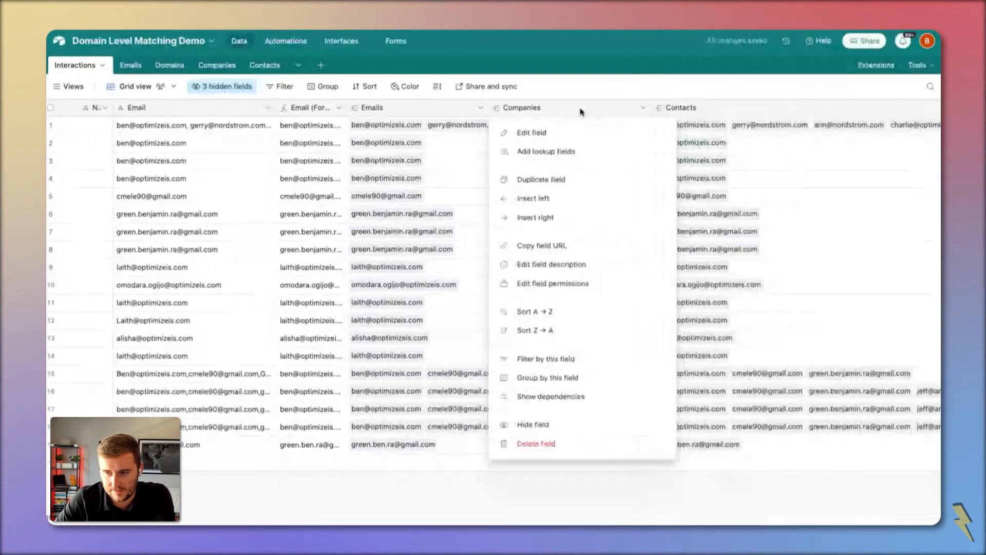
pyautogui.click(542, 443)
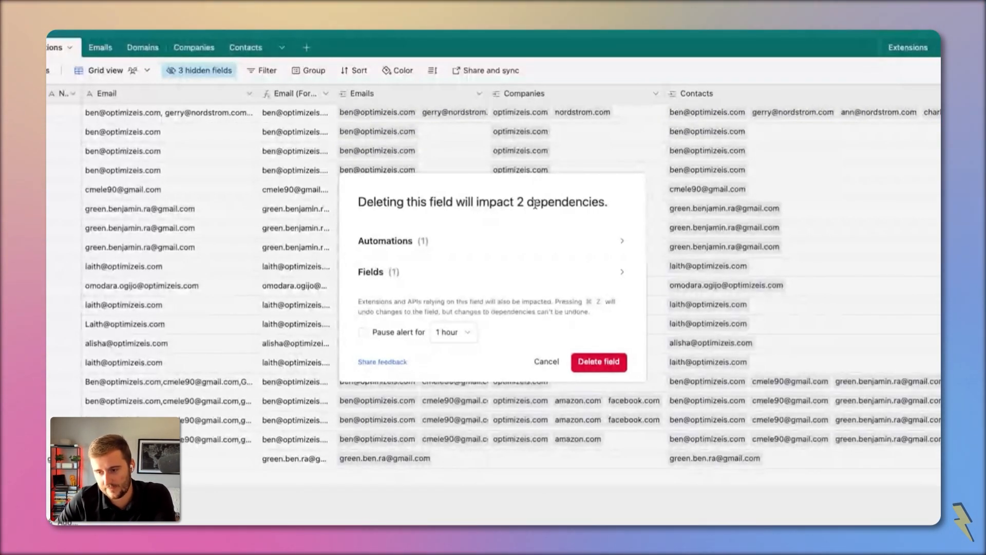
pyautogui.click(437, 240)
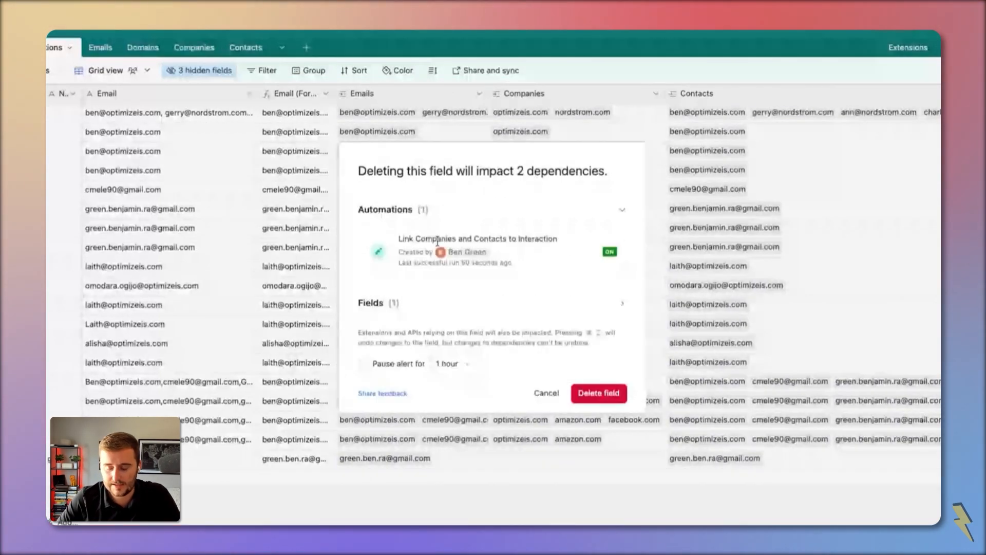
pyautogui.tripleClick(432, 239)
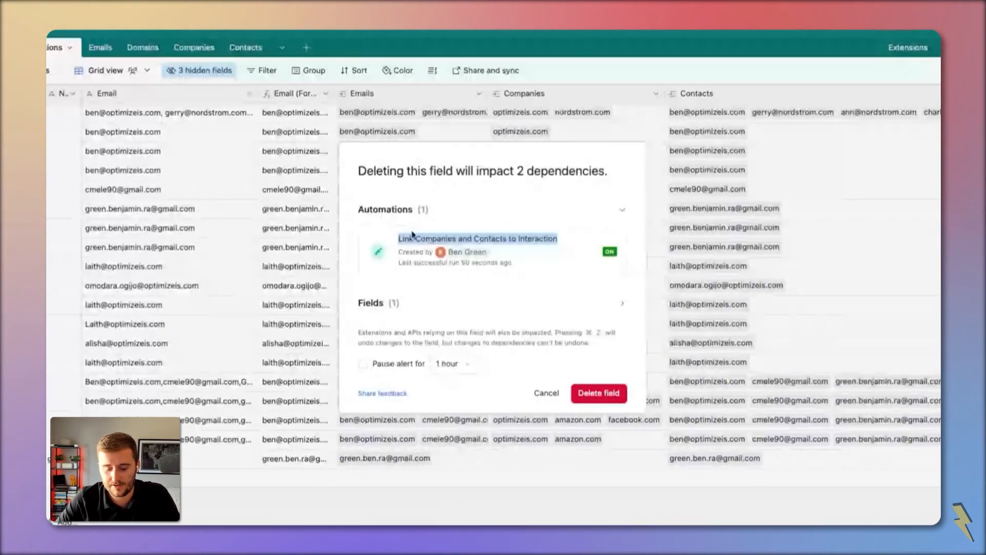
pyautogui.click(411, 238)
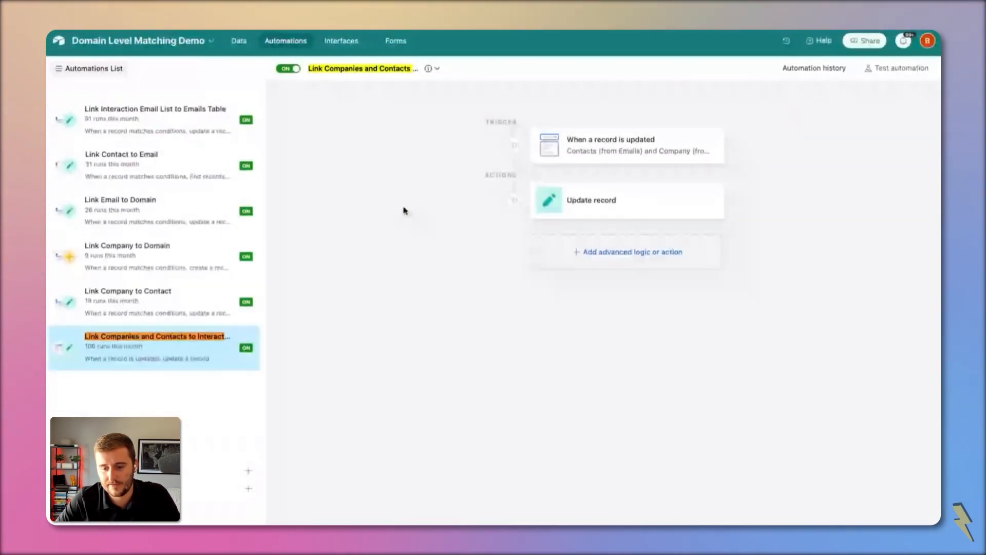
# - Inspect the automation's record-updated trigger and its Update record action, including the data token that fills the Companies field
pyautogui.click(649, 148)
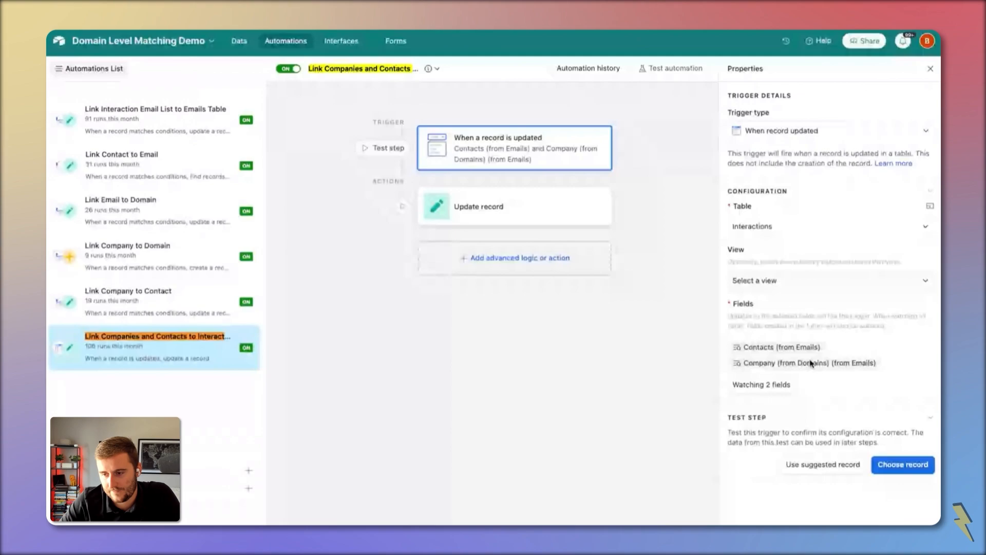
pyautogui.click(493, 218)
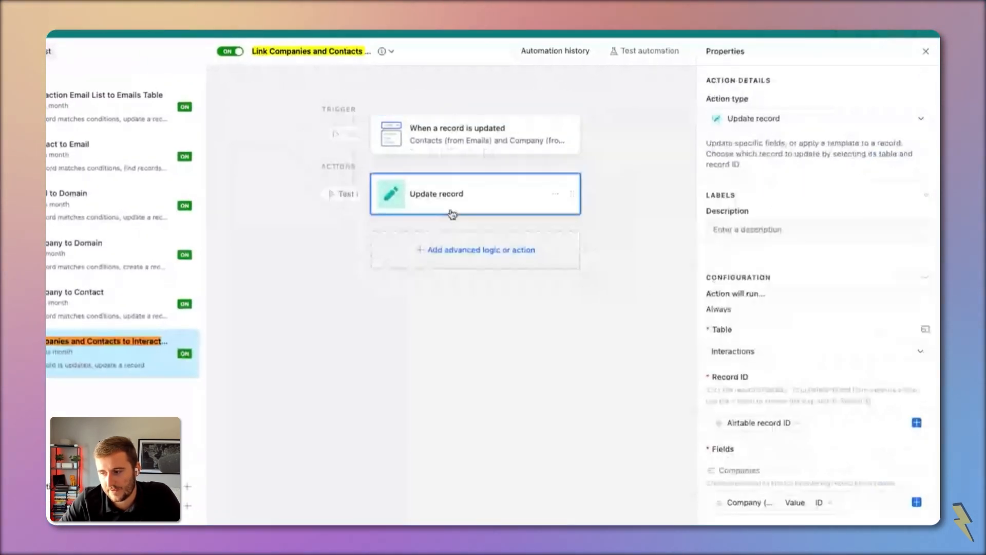
pyautogui.scroll(-4, 771, 325)
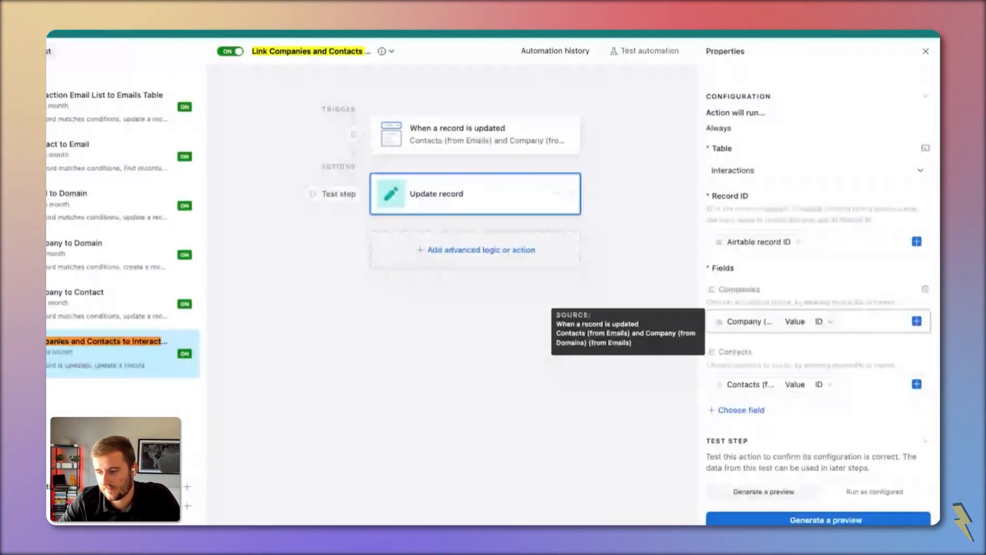
pyautogui.click(830, 323)
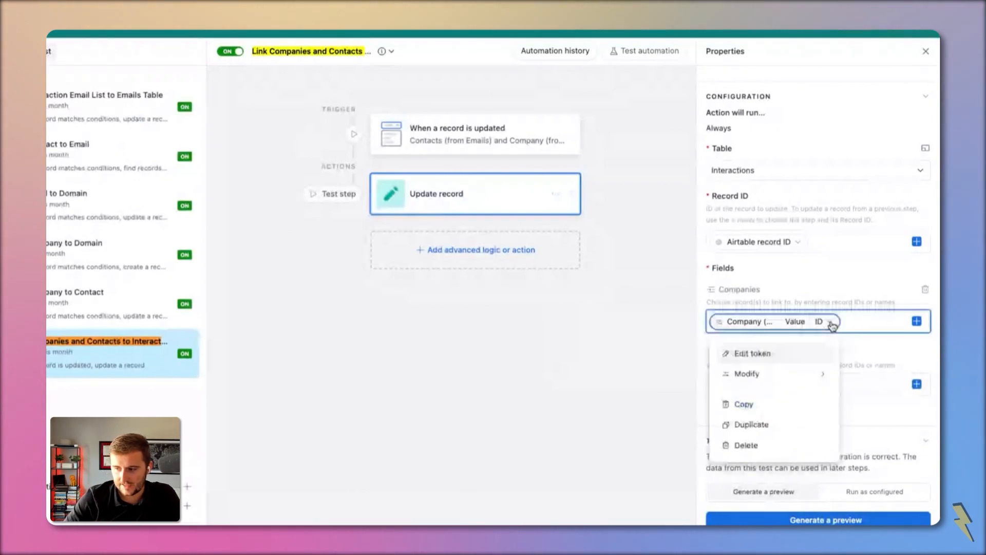
pyautogui.click(821, 353)
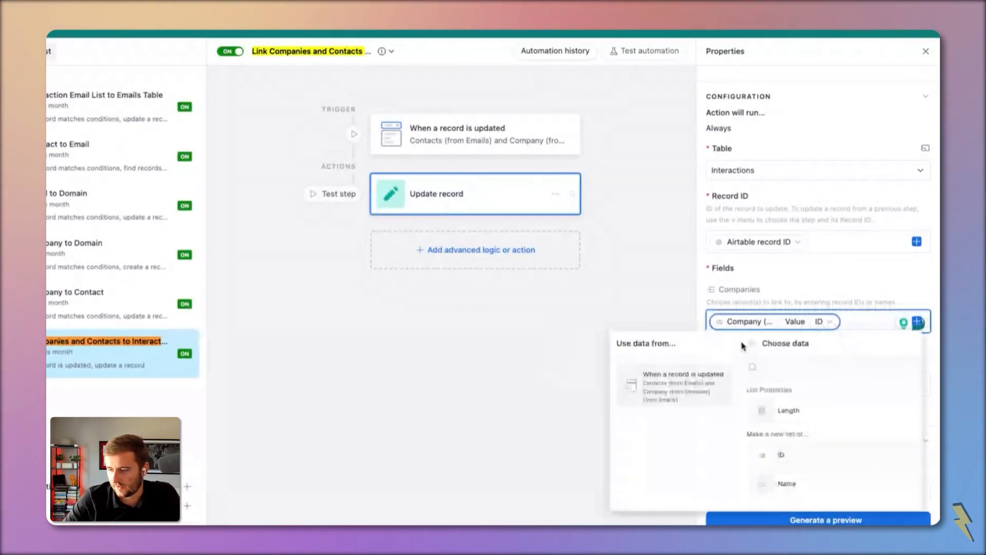
pyautogui.scroll(-10, 748, 346)
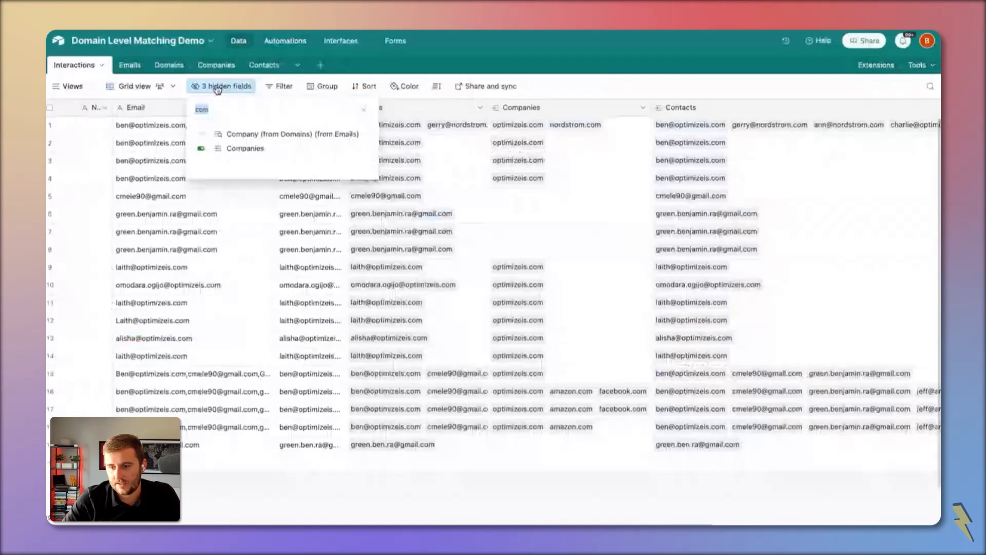
# - Unhide the Company (from Domains) (from Emails) field in the Interactions table and review its lookup configuration without changing it
pyautogui.click(201, 133)
pyautogui.press('Escape')
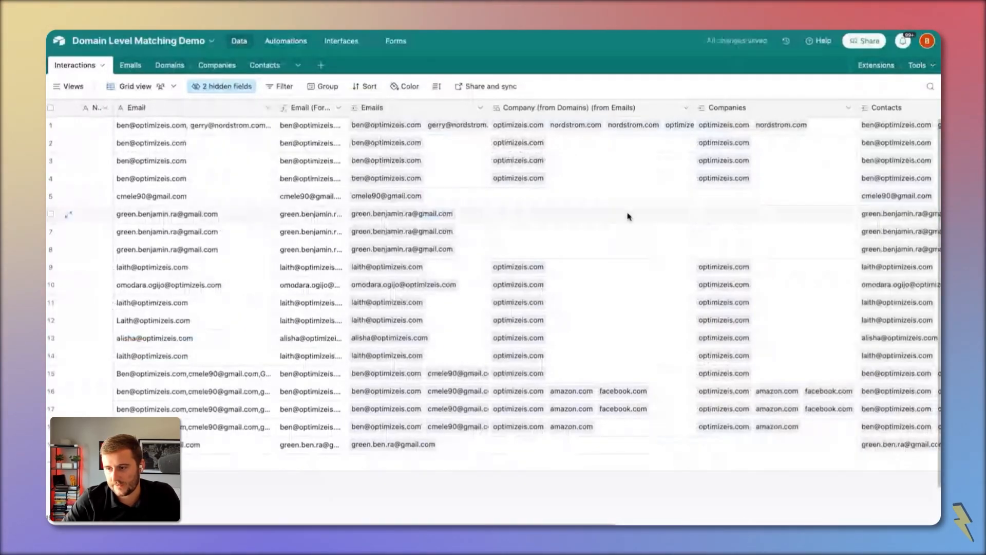
pyautogui.doubleClick(593, 112)
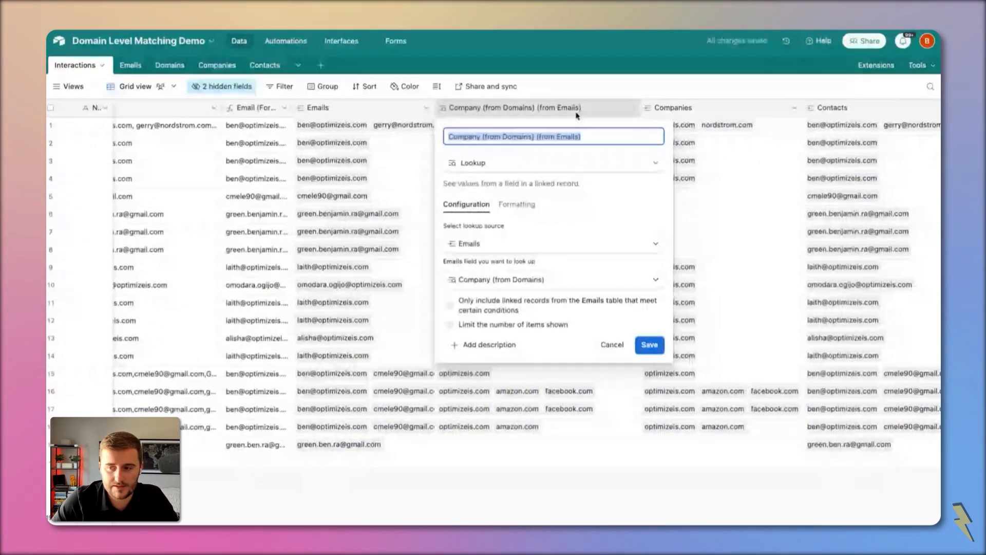
pyautogui.click(577, 118)
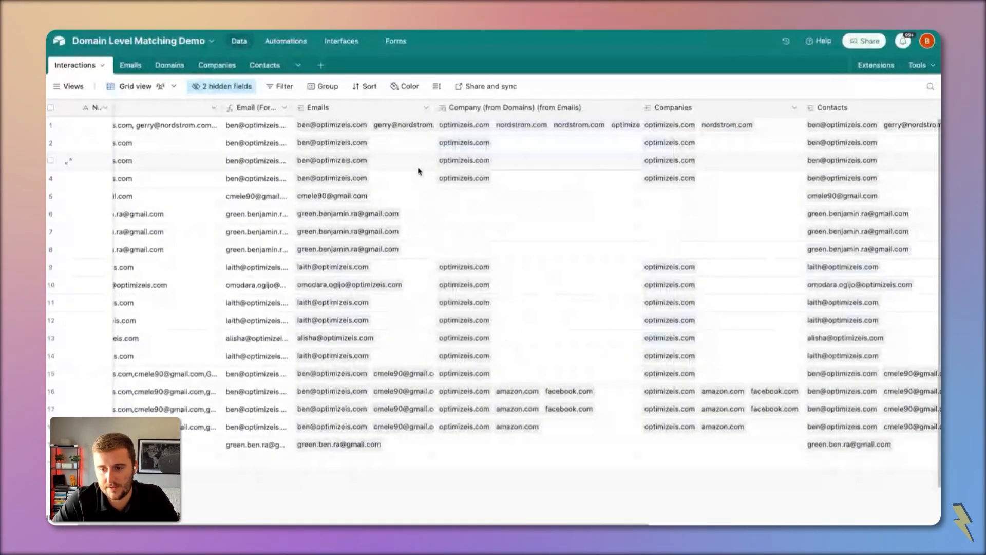
pyautogui.doubleClick(469, 110)
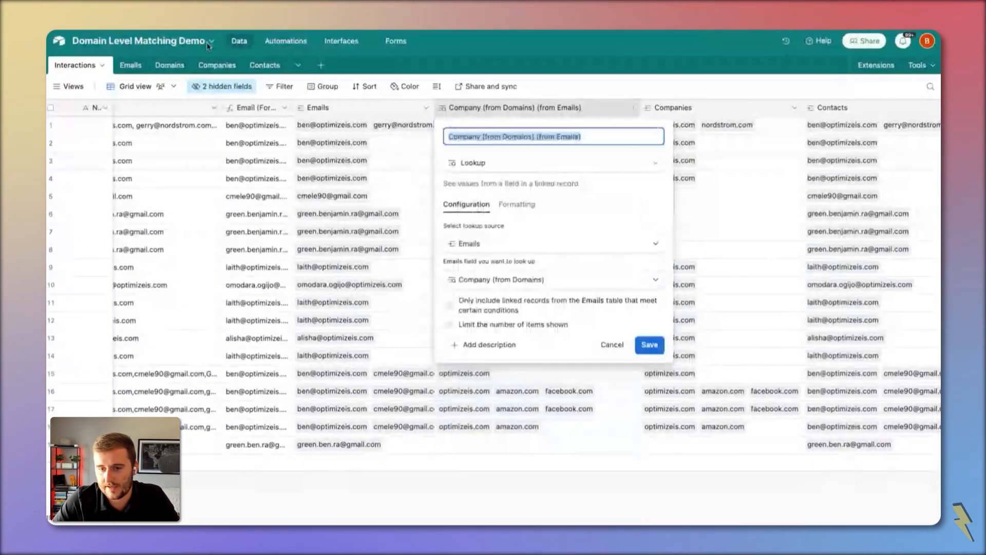
pyautogui.press('Escape')
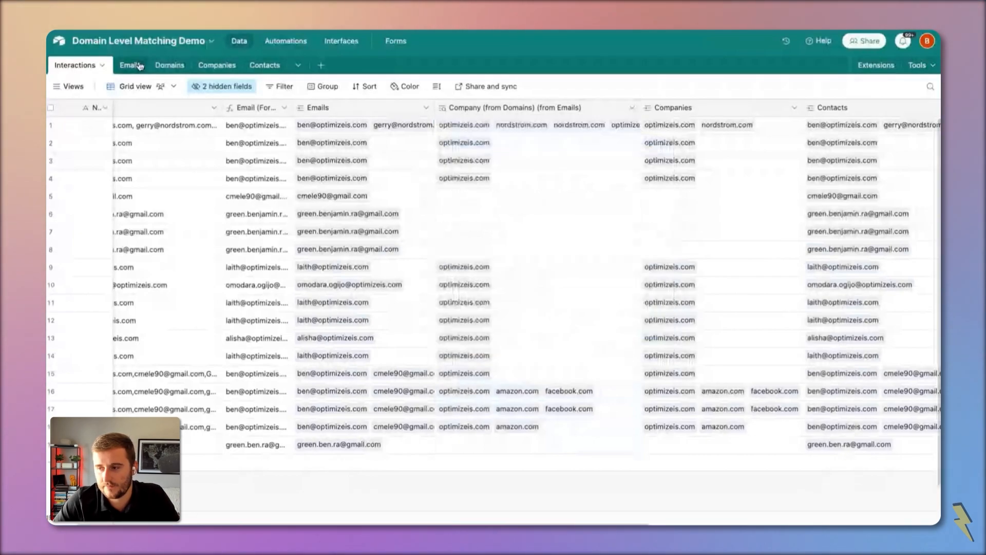
# - Review the domain, status and company lookup fields in the Emails table and return to the Interactions table
pyautogui.click(139, 65)
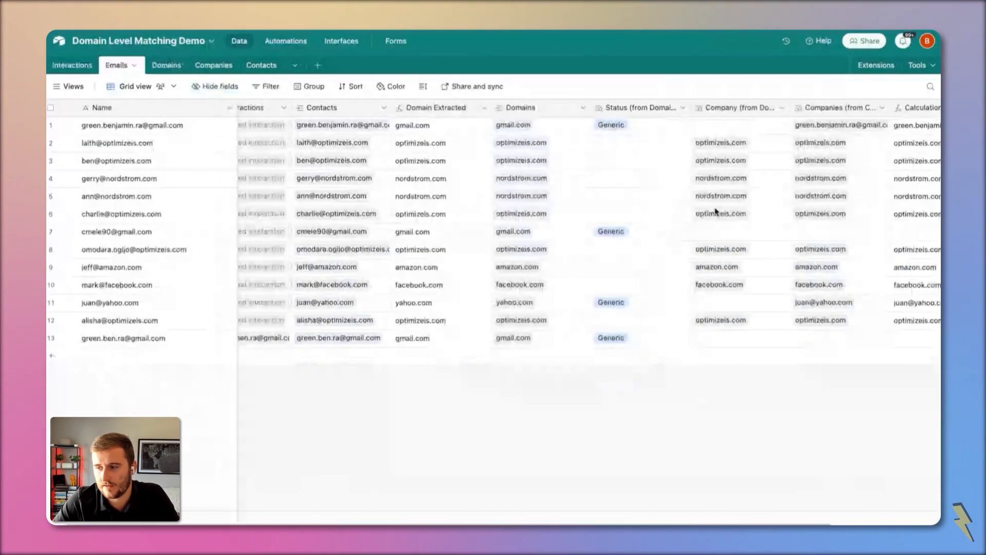
pyautogui.hscroll(3, 717, 155)
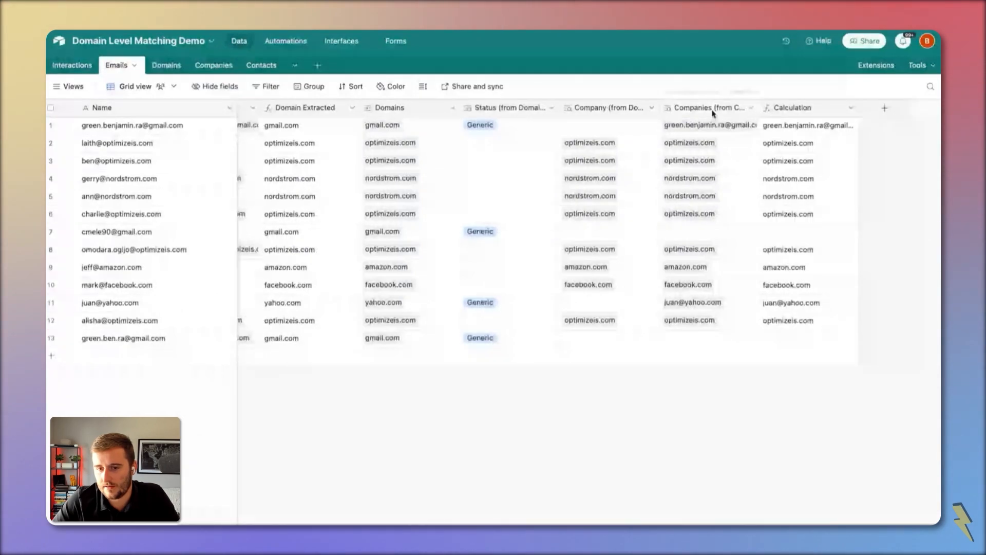
pyautogui.click(71, 66)
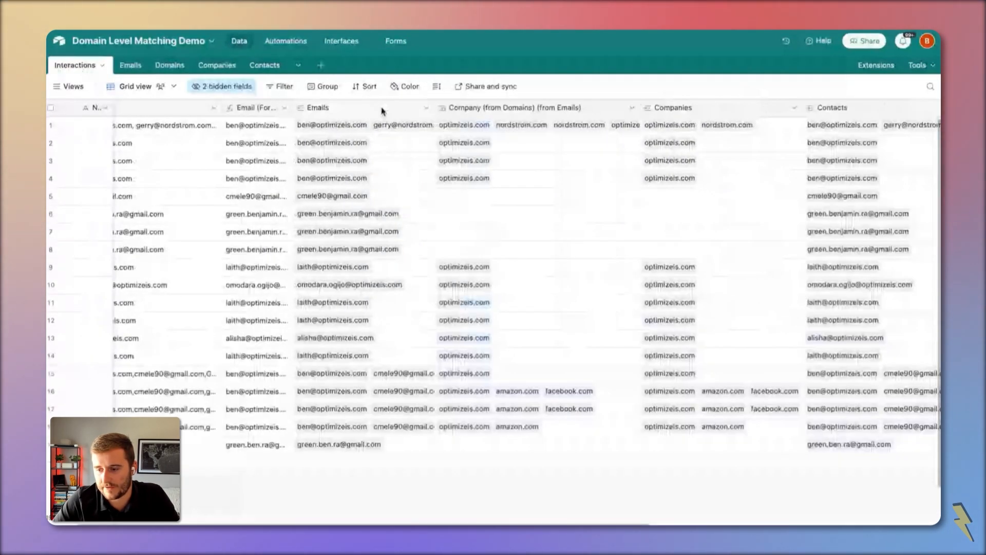
# - Check the lookup source of the Company (from Domains) (from Emails) field and locate Company (from Domains) in the Emails table
pyautogui.doubleClick(477, 108)
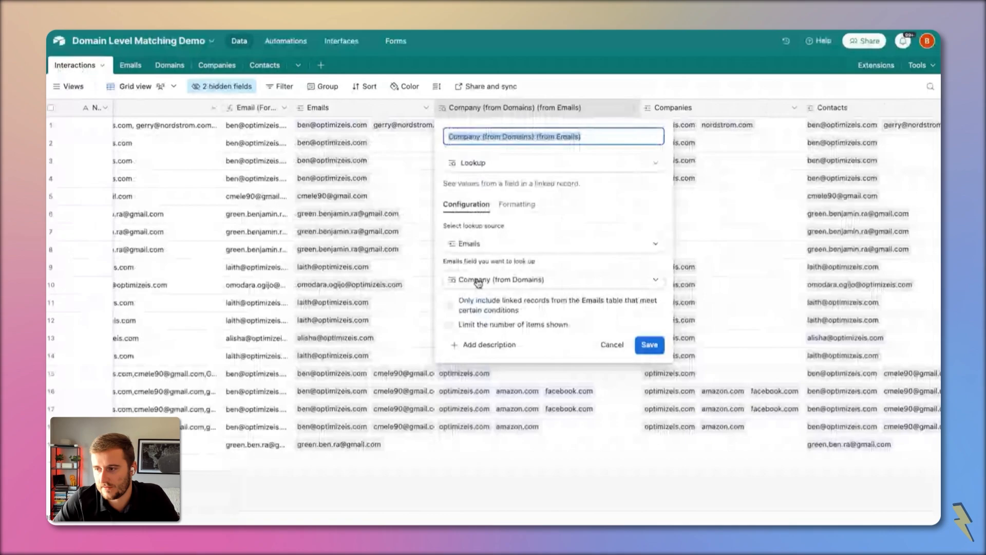
pyautogui.click(131, 66)
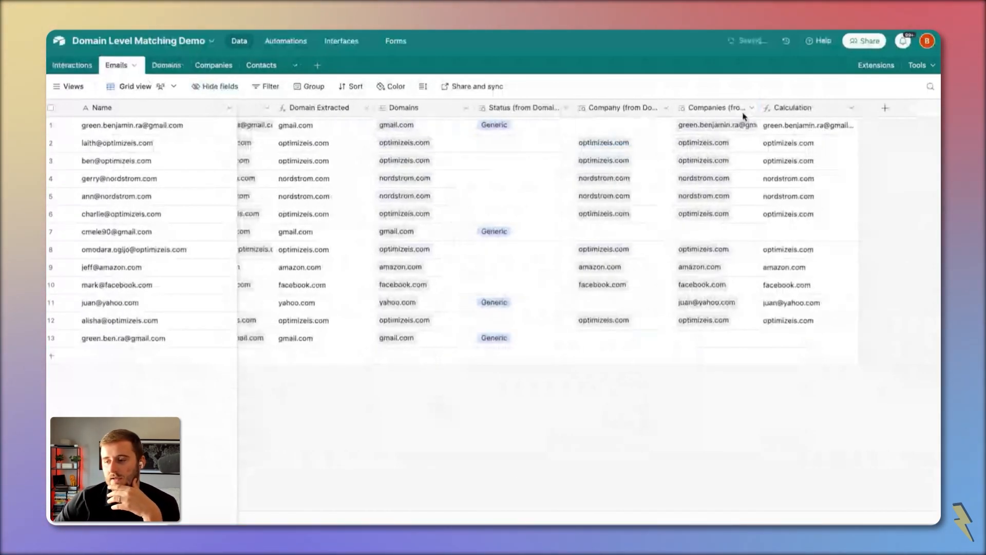
pyautogui.click(639, 110)
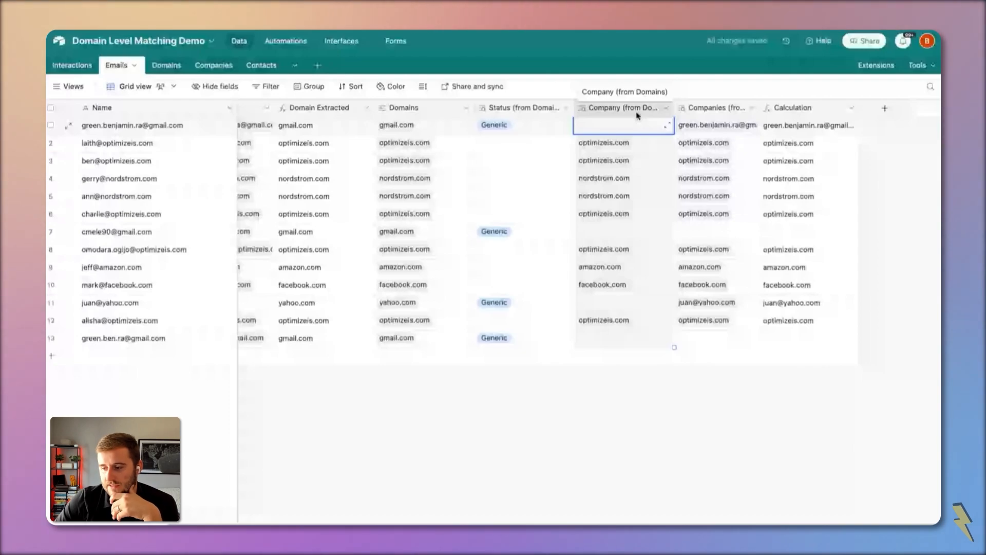
# - Examine the Calculation field's formula in the Emails table, highlighting its Companies (from Contacts) condition, and leave it unedited
pyautogui.doubleClick(813, 111)
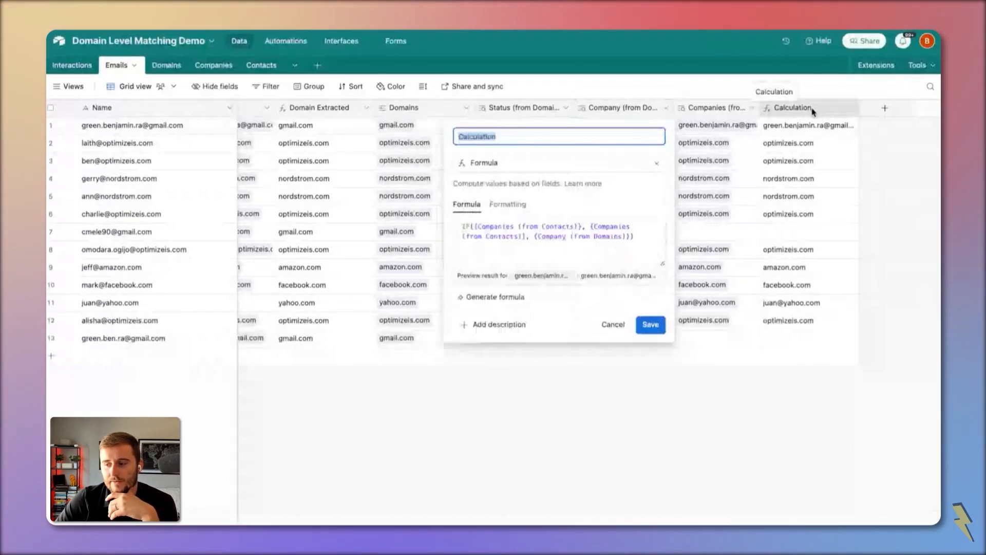
pyautogui.press('Escape')
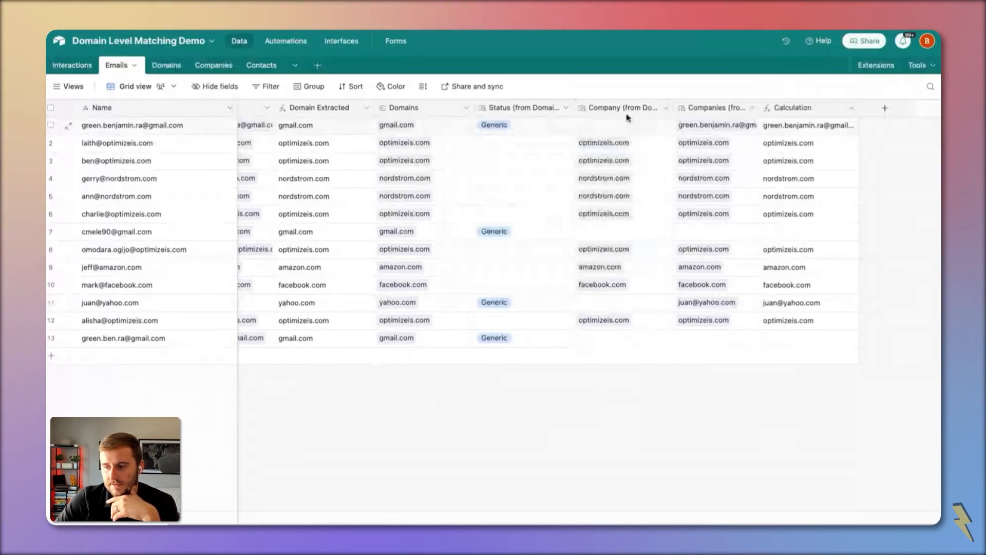
pyautogui.click(799, 125)
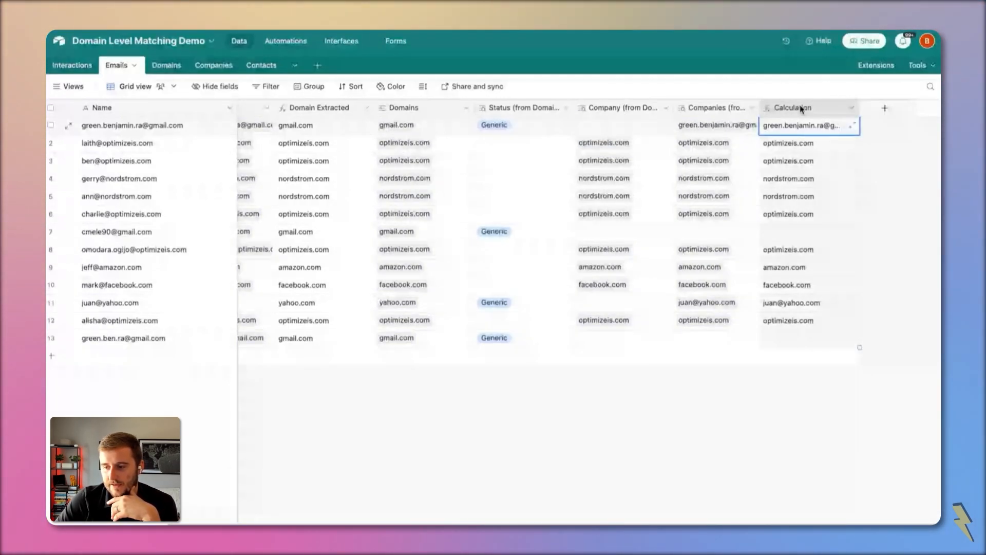
pyautogui.doubleClick(801, 109)
pyautogui.moveTo(474, 226); pyautogui.dragTo(585, 228)
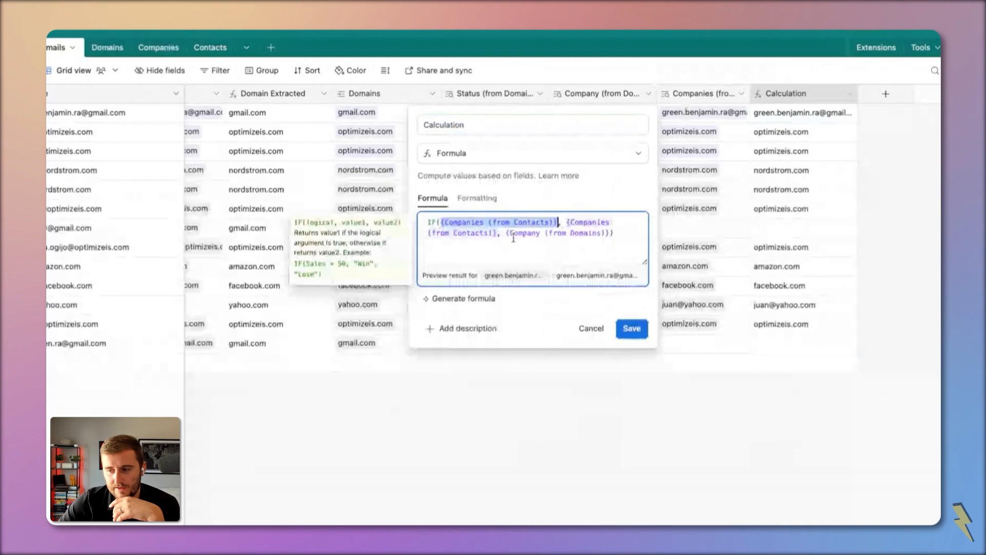
pyautogui.click(590, 328)
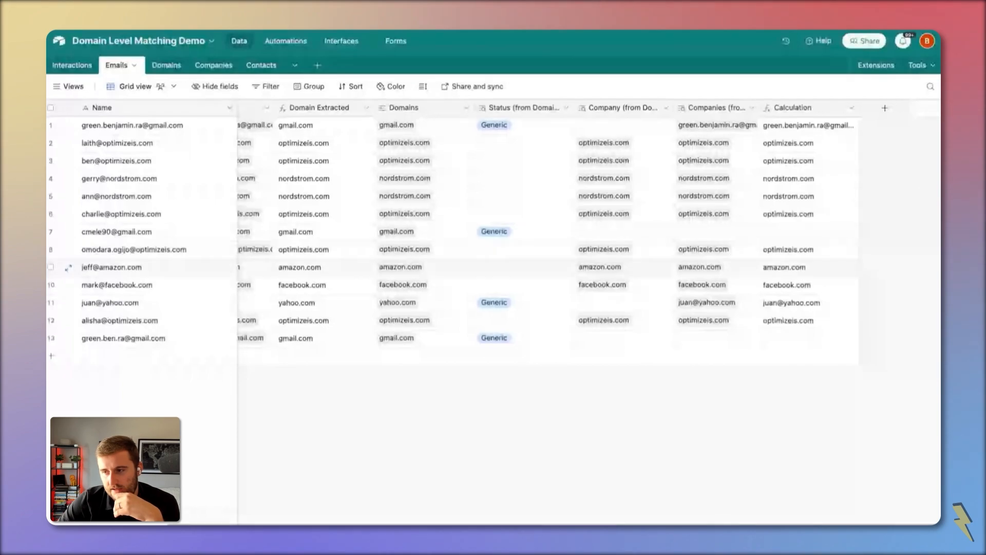
# - Compare the company values of generic-domain addresses in the Emails table with the Emails, company lookup and Companies fields in Contacts
pyautogui.click(694, 306)
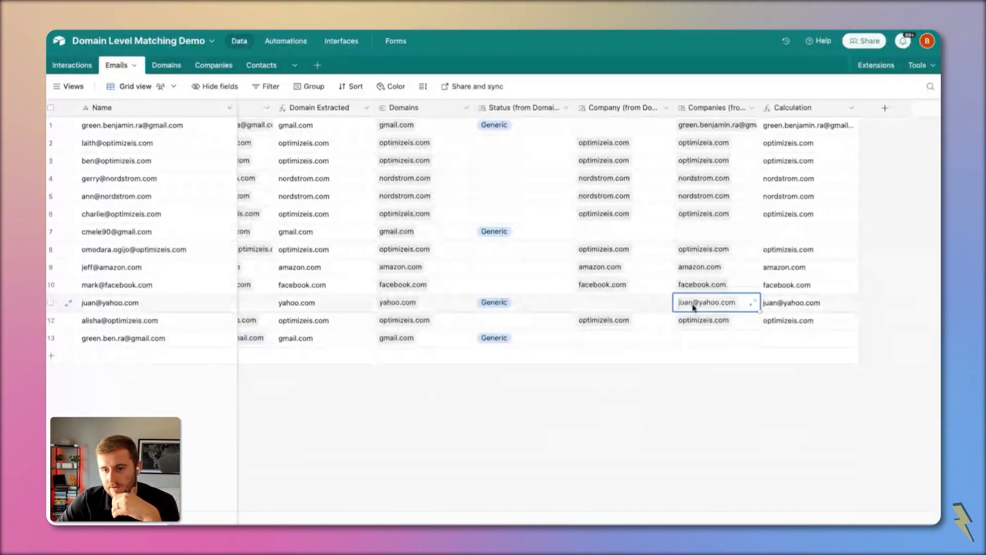
pyautogui.click(250, 67)
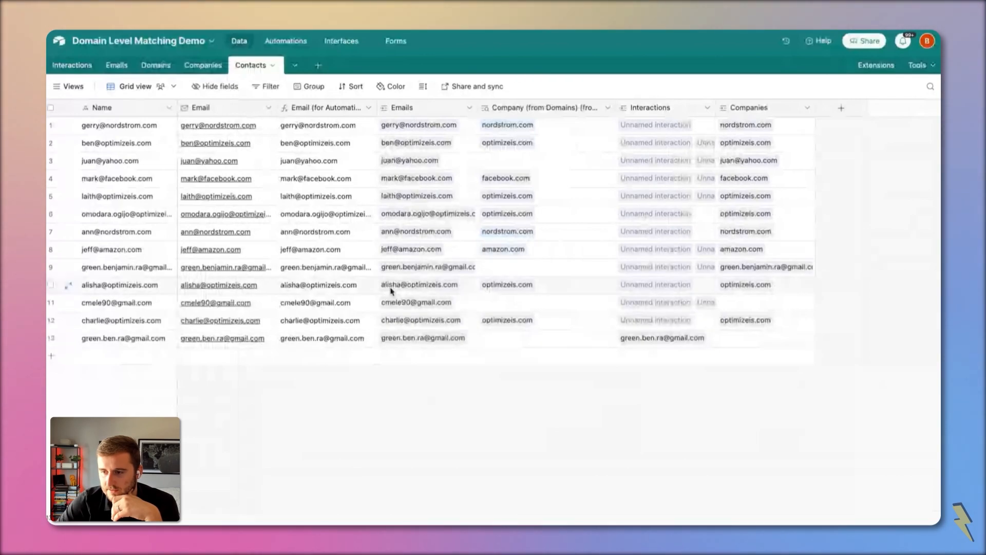
pyautogui.click(431, 267)
pyautogui.click(523, 269)
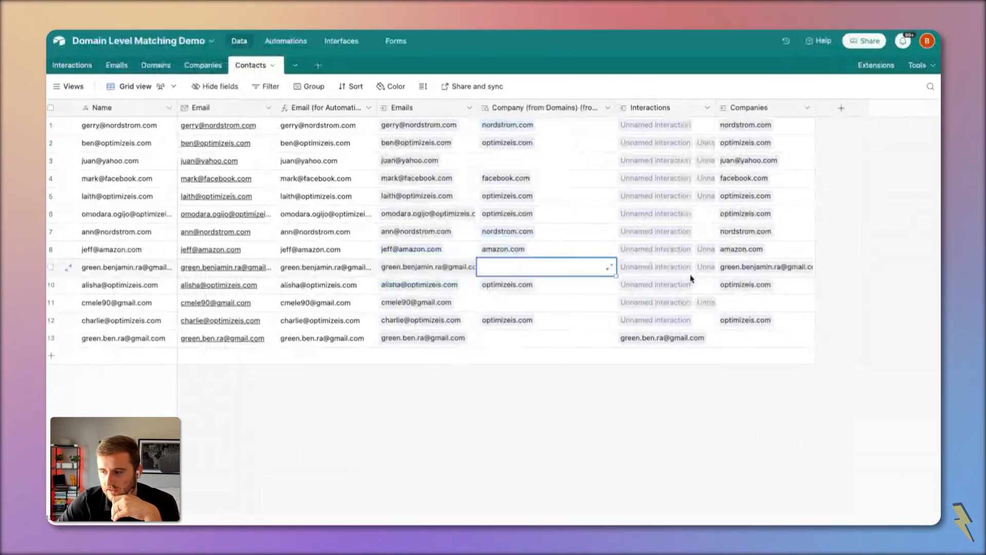
pyautogui.click(757, 271)
pyautogui.click(772, 340)
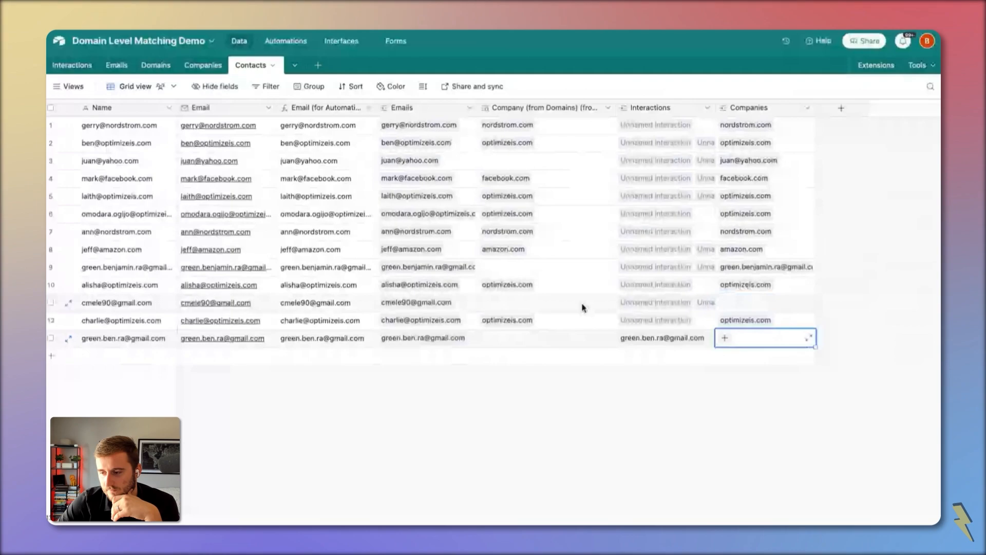
pyautogui.press('Up')
pyautogui.press('Up')
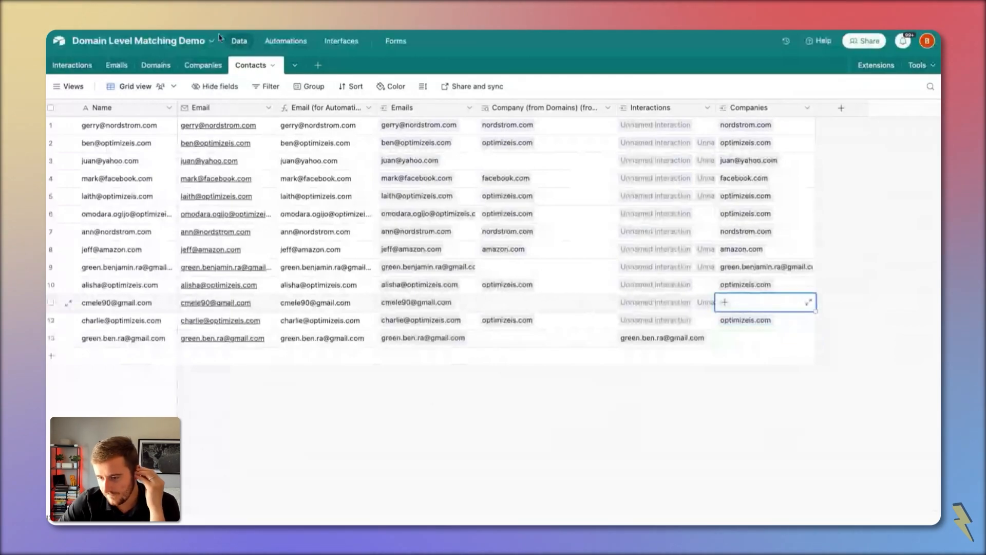
# - Review the company names in the Companies table and return to the Contacts table
pyautogui.click(196, 66)
pyautogui.click(110, 127)
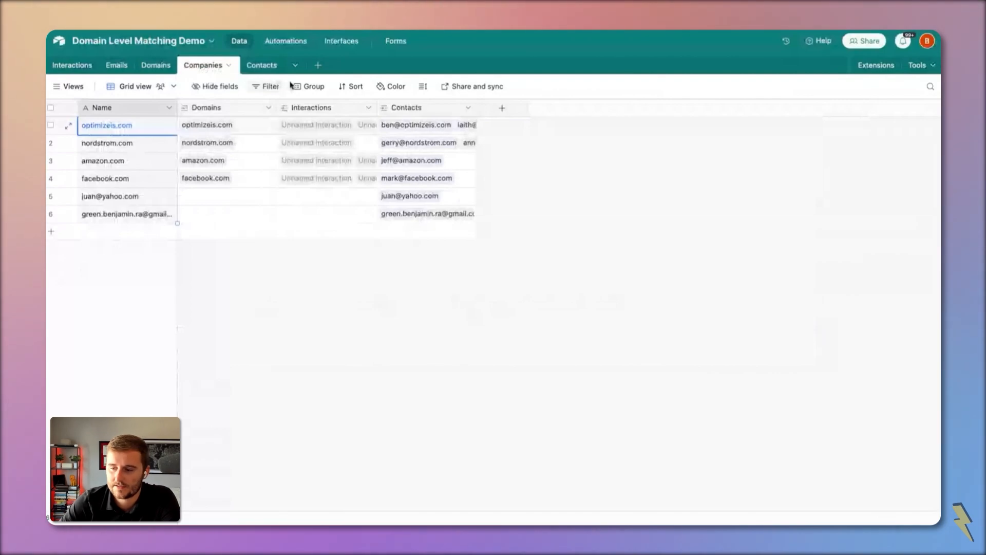
pyautogui.click(257, 67)
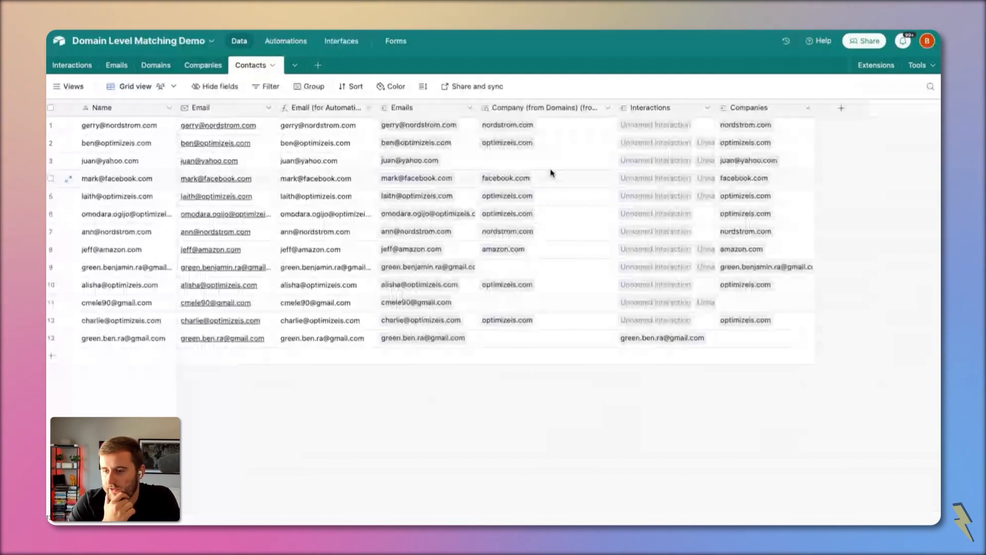
# - Add a lookup field to the Contacts table showing Status (from Domains) through the linked Emails field, and save its default configuration
pyautogui.rightClick(433, 107)
pyautogui.click(447, 151)
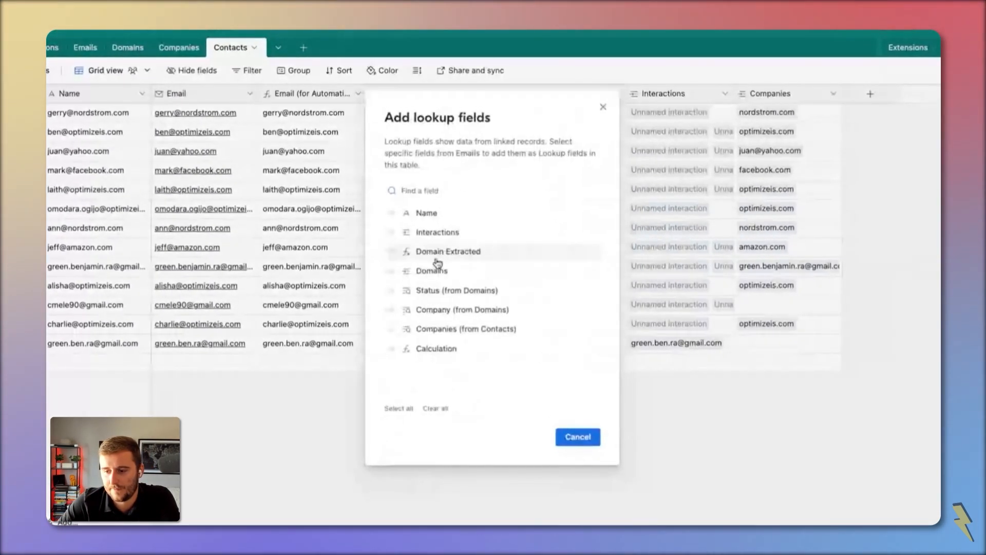
pyautogui.click(442, 291)
pyautogui.click(577, 437)
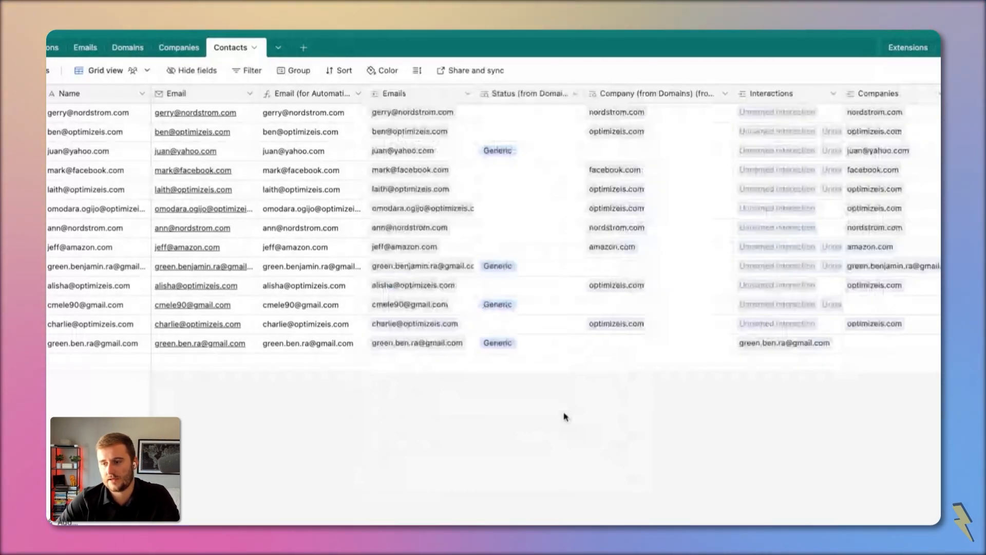
pyautogui.doubleClick(513, 100)
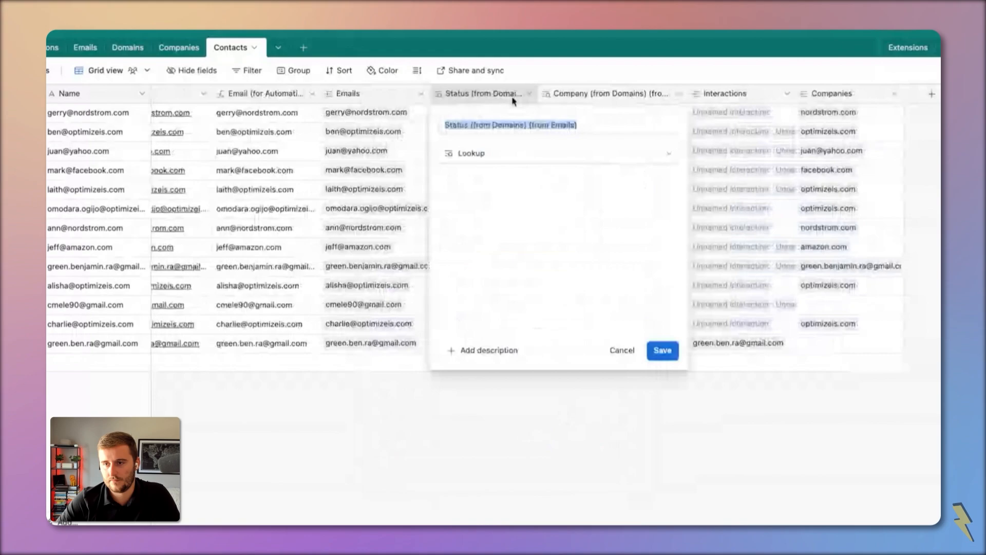
pyautogui.click(662, 351)
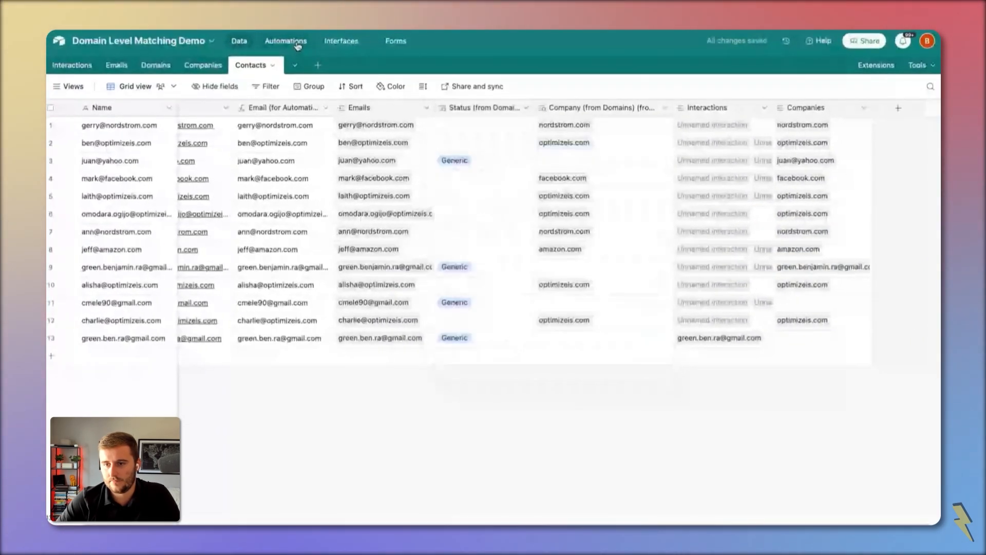
# - Use the deletion warning for the Contacts table's Companies field to find its dependent automations, and open Link Company to Contact
pyautogui.click(297, 45)
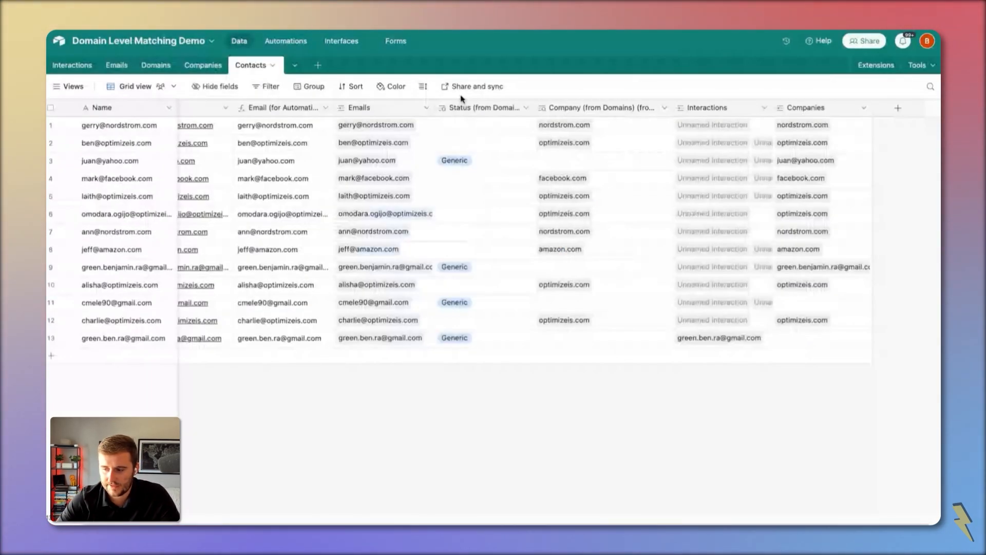
pyautogui.click(764, 107)
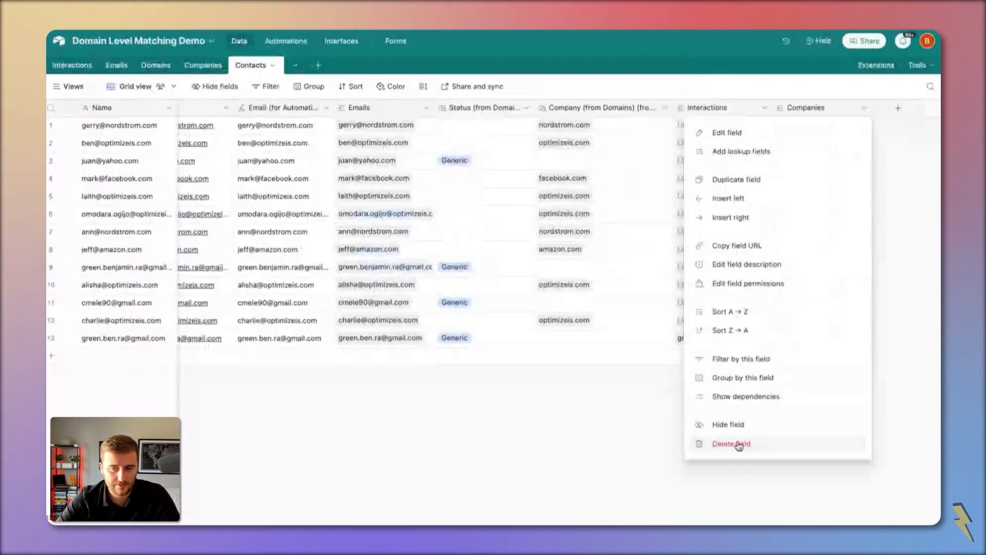
pyautogui.click(739, 445)
pyautogui.click(462, 244)
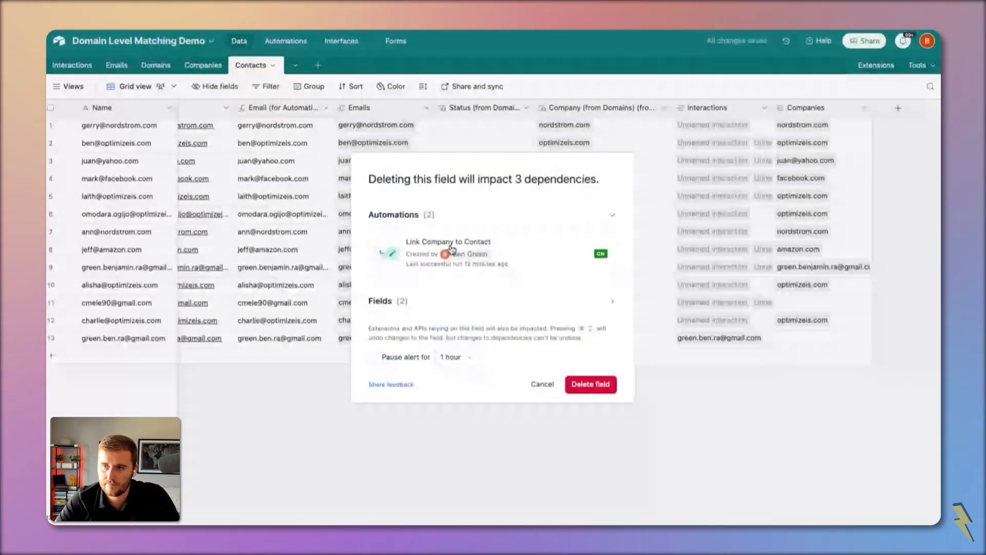
pyautogui.tripleClick(450, 246)
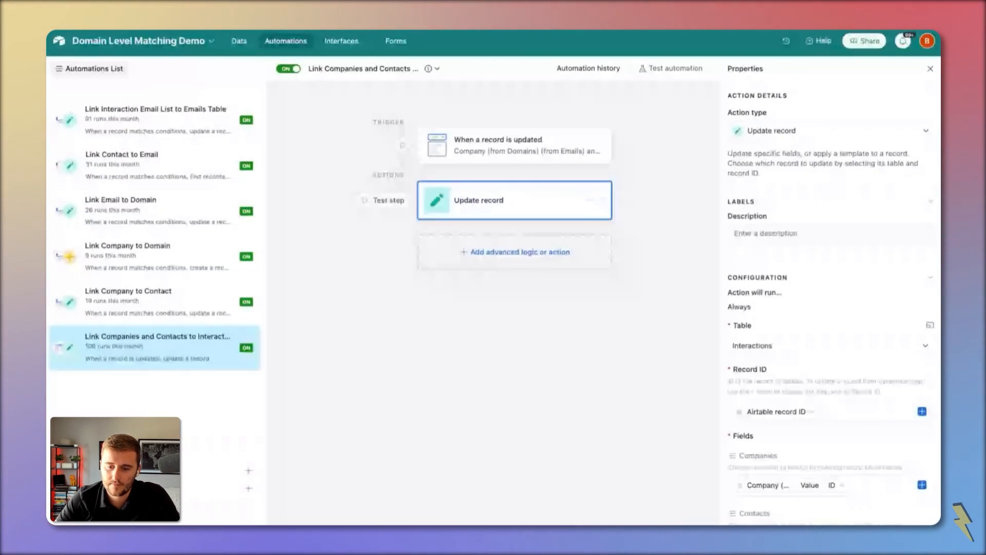
pyautogui.click(184, 301)
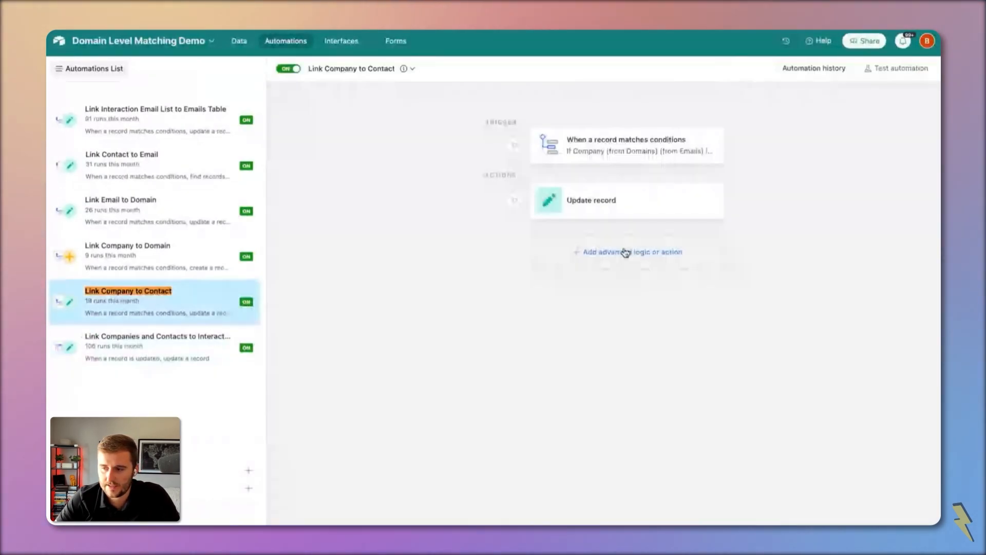
# - Inspect the trigger conditions and the Update record action of the Link Company to Contact automation
pyautogui.click(612, 143)
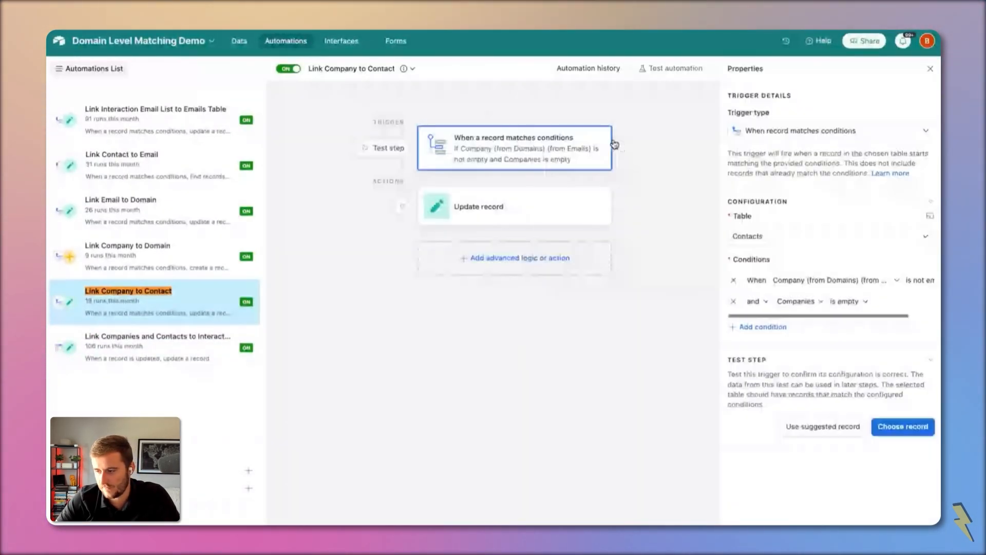
pyautogui.click(550, 226)
pyautogui.scroll(-2, 803, 354)
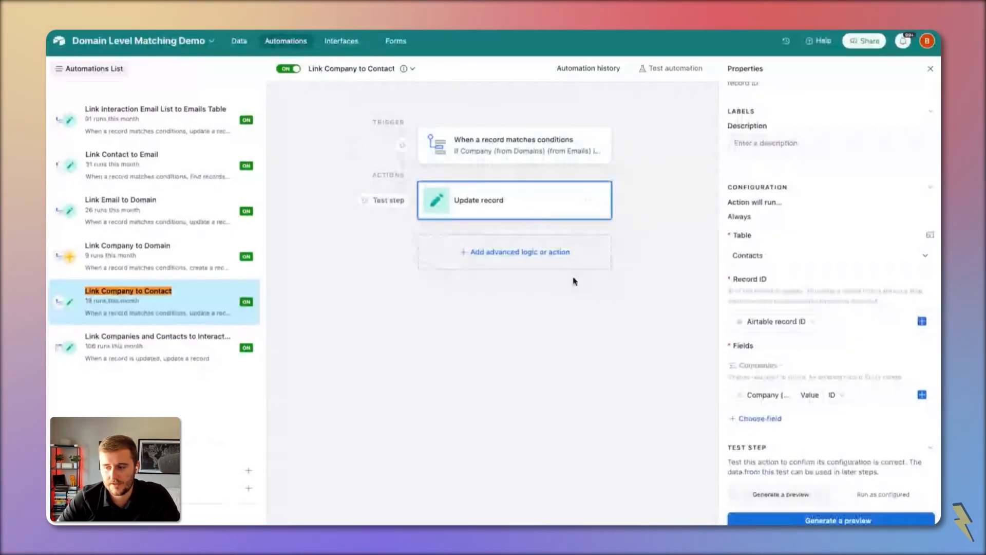
# - Add a conditional logic group after Update record with the condition Status (from Domains) (from Emails) Value has any of Generic
pyautogui.click(543, 252)
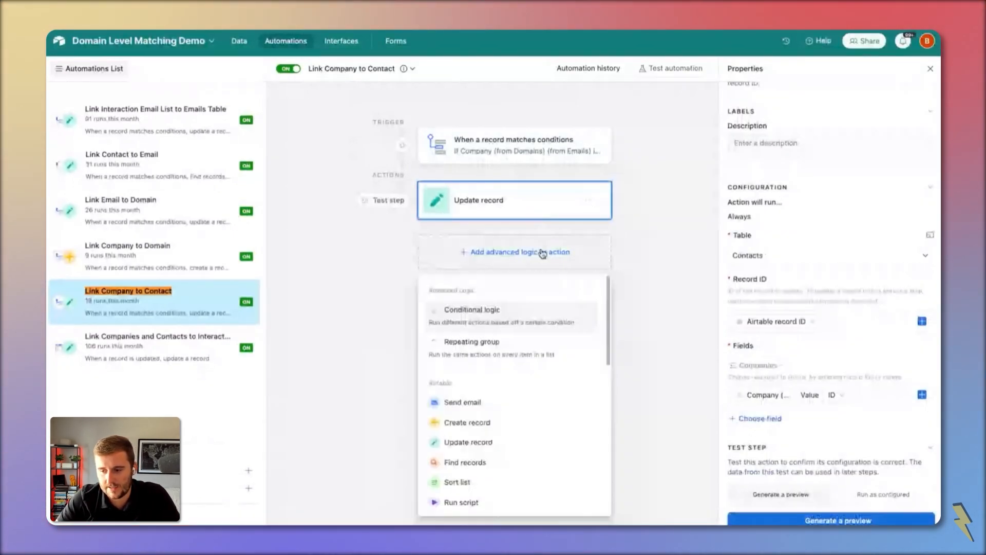
pyautogui.click(475, 314)
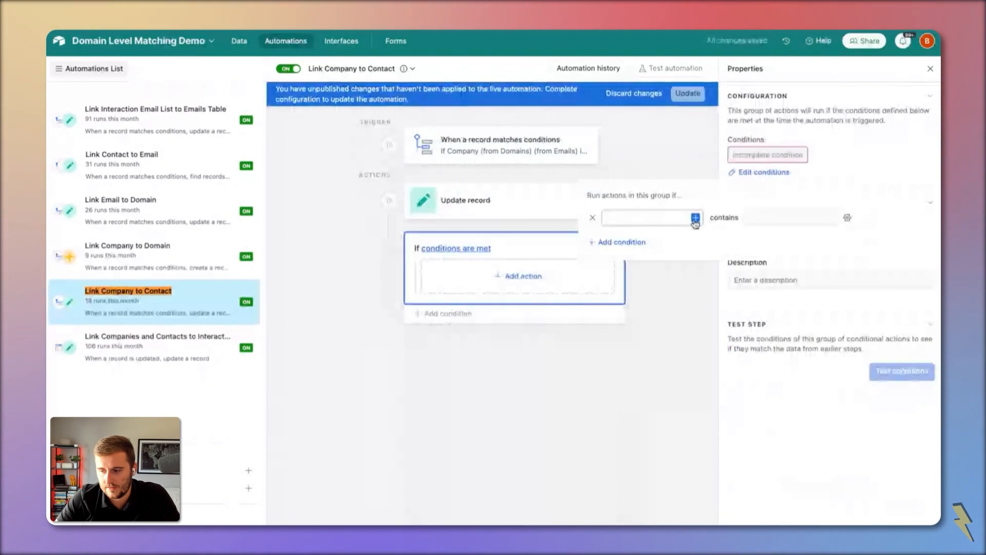
pyautogui.click(647, 217)
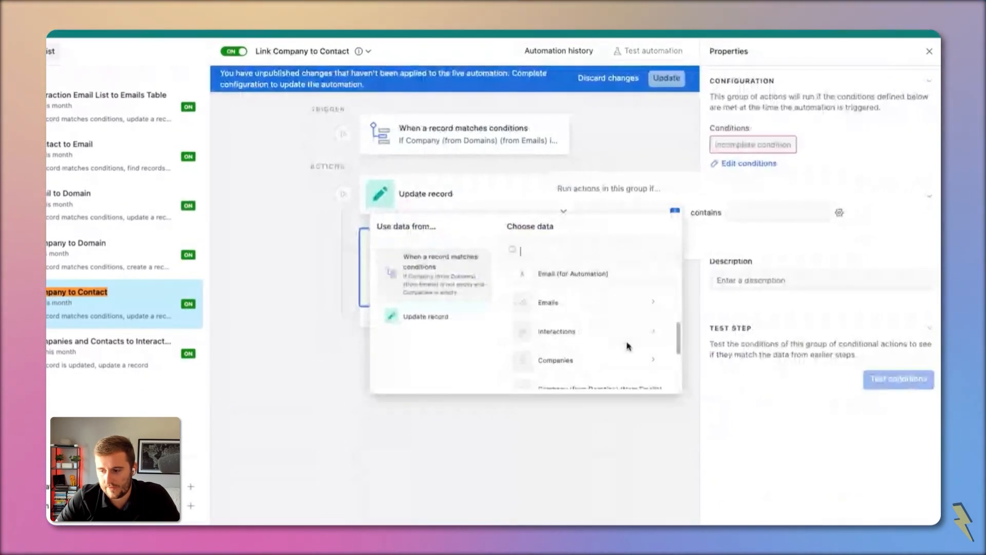
pyautogui.scroll(-1, 627, 346)
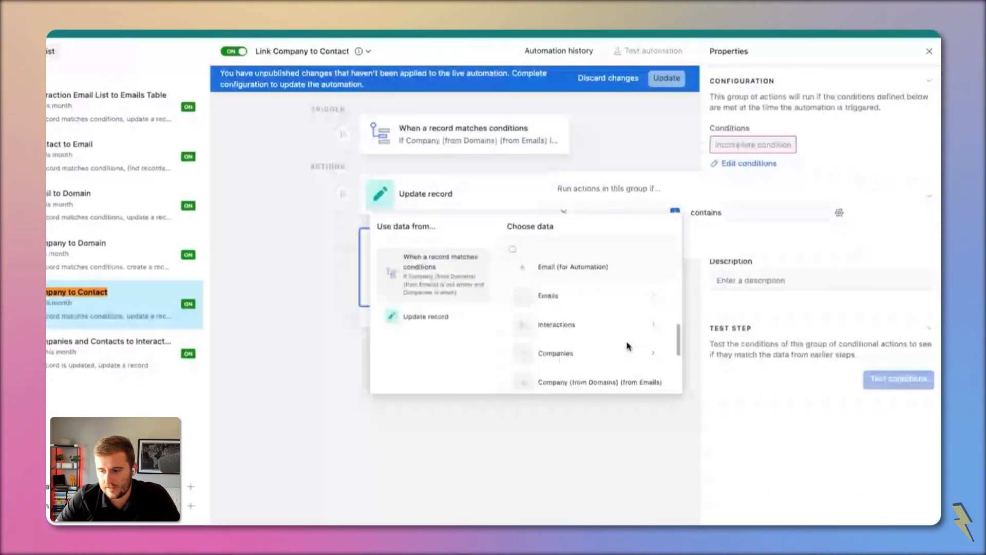
pyautogui.click(630, 349)
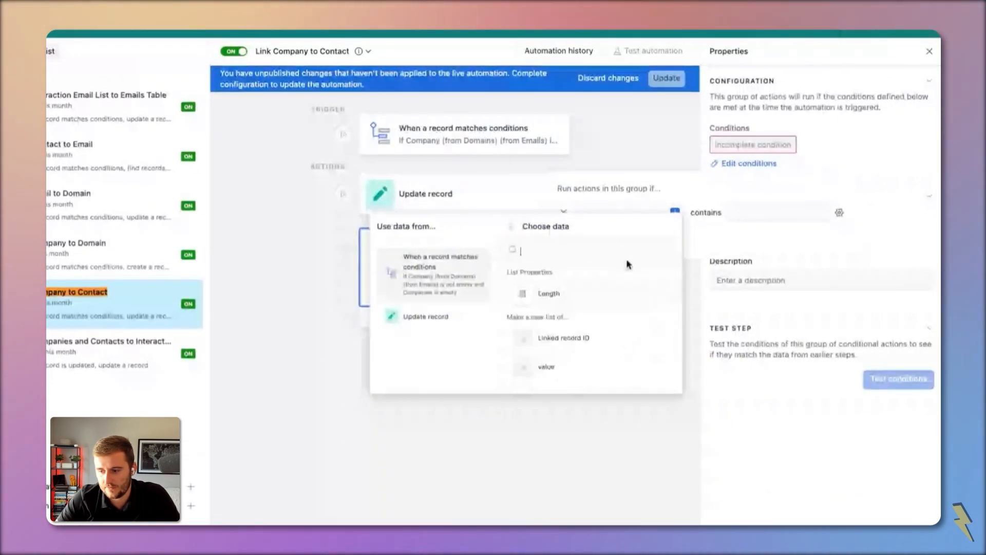
pyautogui.click(580, 364)
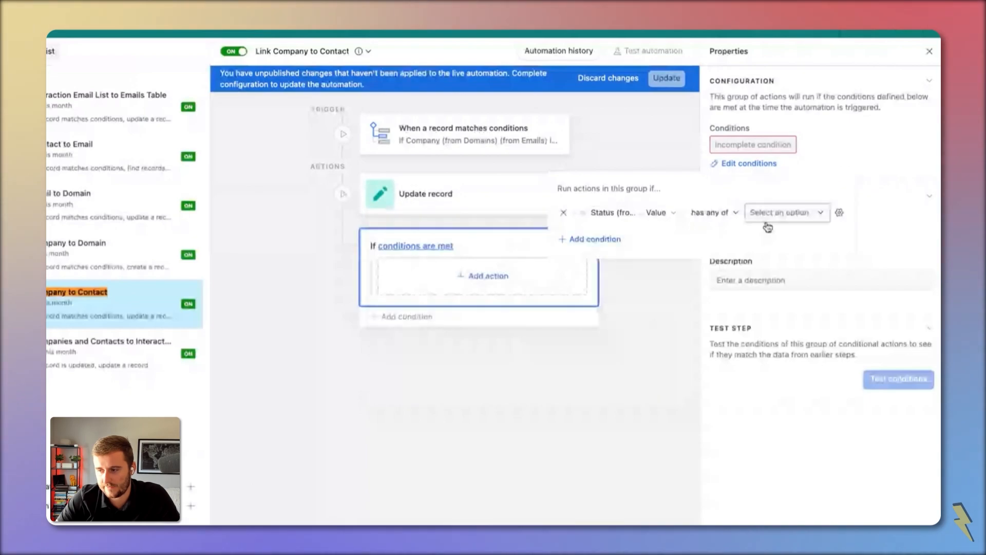
pyautogui.click(770, 213)
pyautogui.click(790, 259)
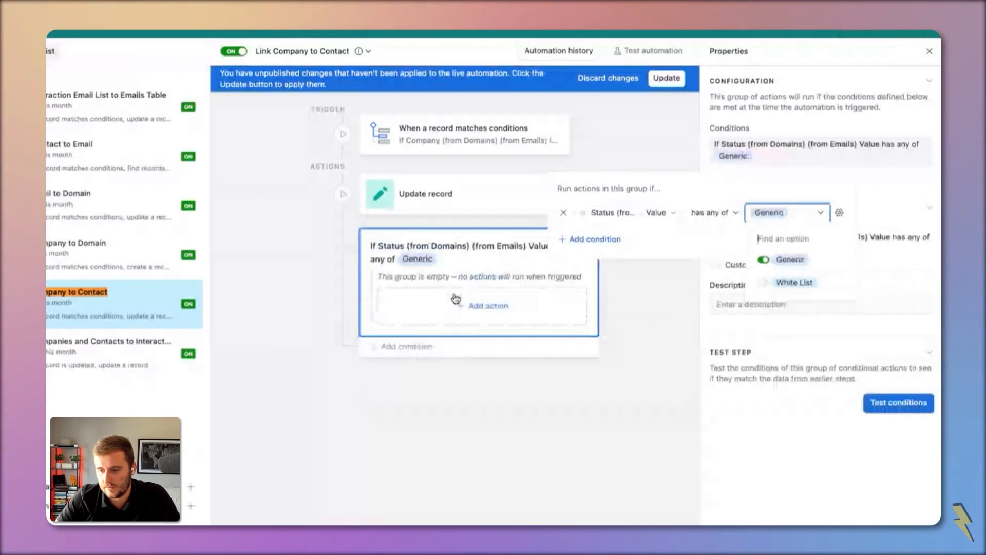
pyautogui.press('Escape')
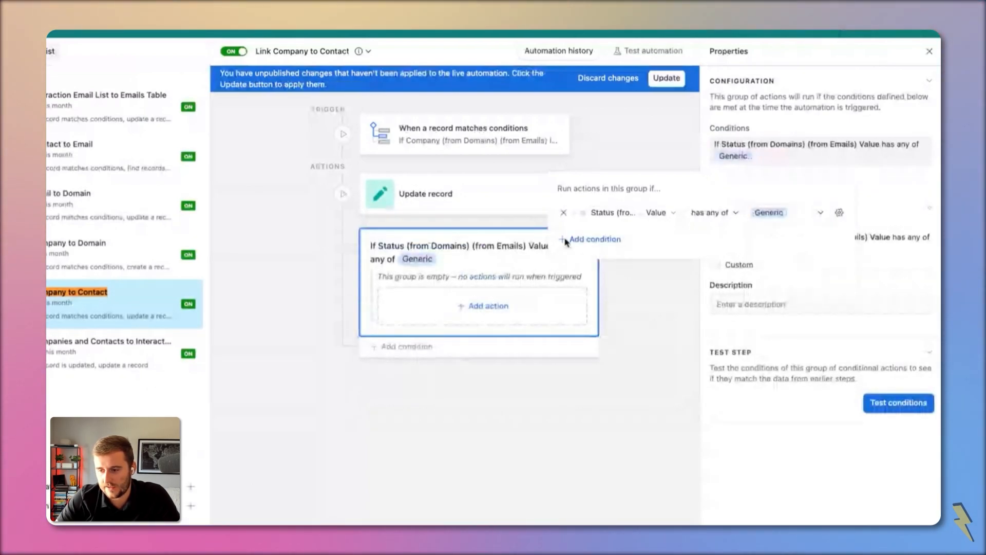
pyautogui.press('Escape')
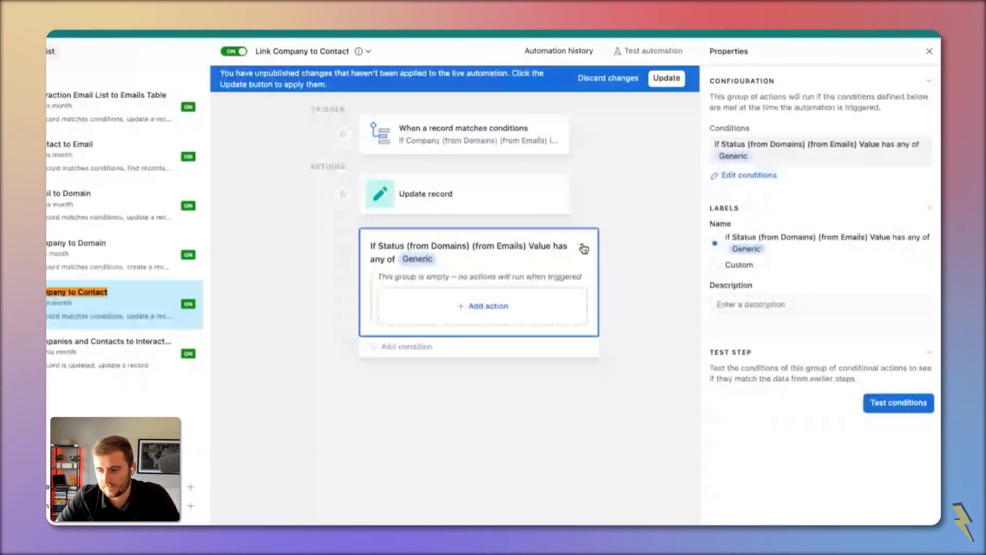
# - Duplicate the Generic condition group and move the existing Update record action into the duplicated Otherwise if group
pyautogui.click(583, 248)
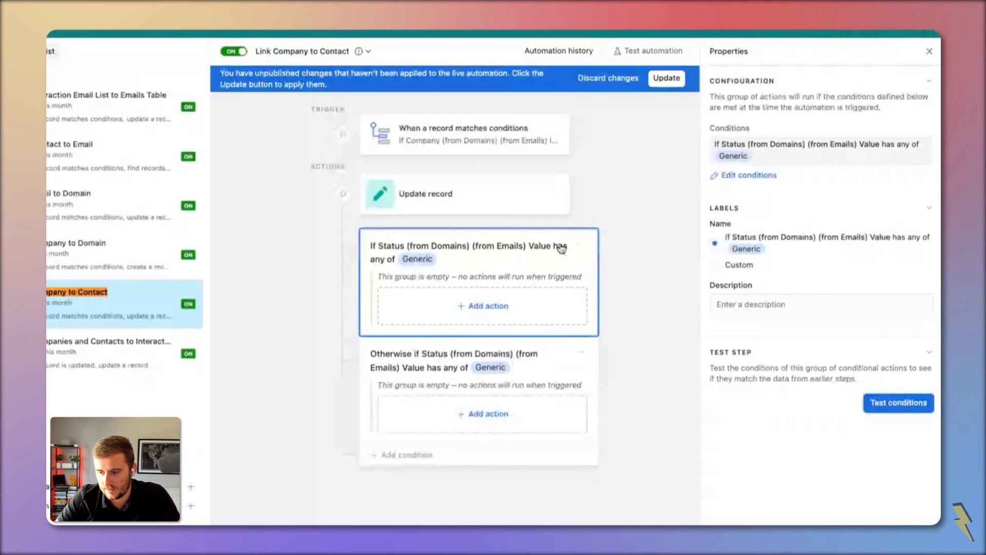
pyautogui.moveTo(560, 202); pyautogui.dragTo(534, 374)
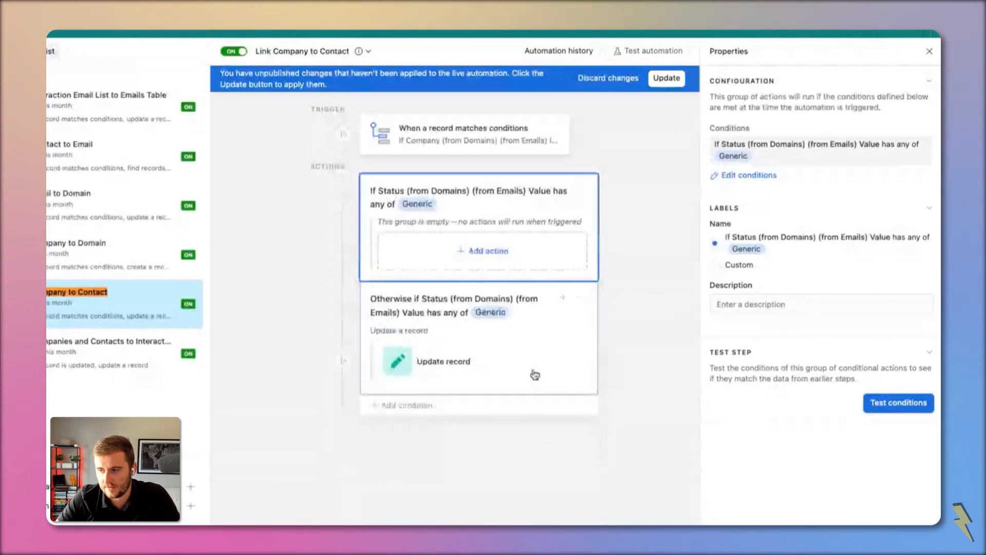
# - Set the Otherwise if group's condition to Status (from Domains) (from Emails) Value has none of Generic
pyautogui.click(535, 374)
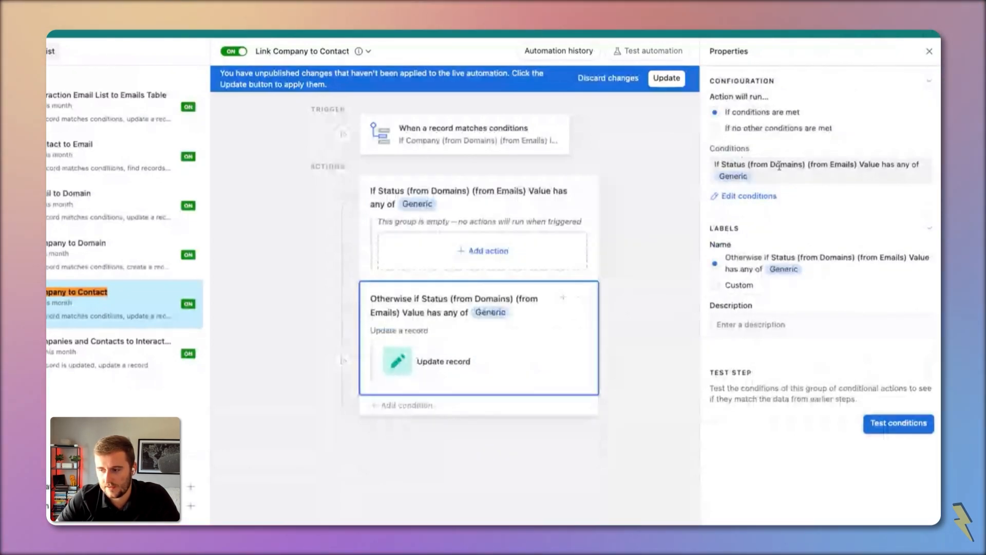
pyautogui.click(779, 166)
pyautogui.click(711, 245)
pyautogui.click(735, 355)
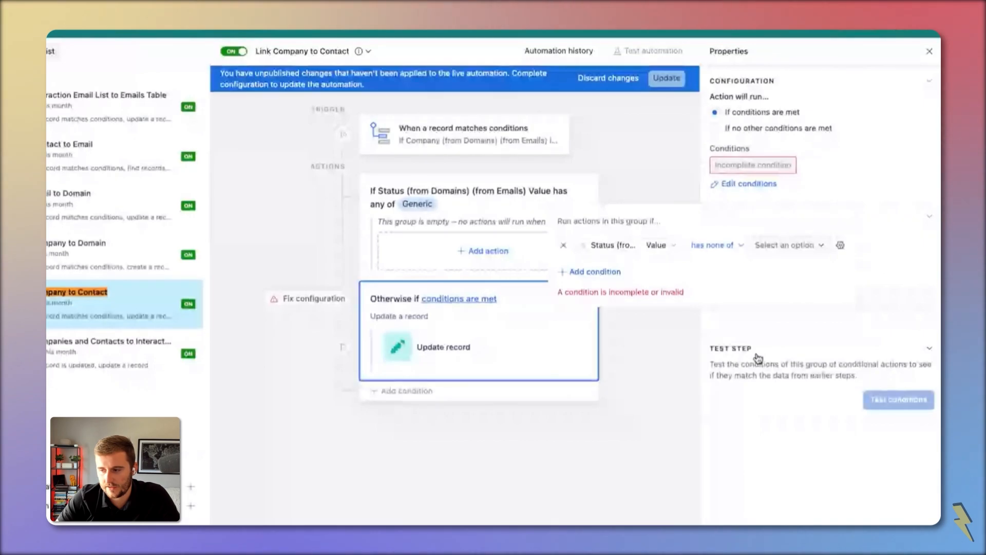
pyautogui.click(785, 245)
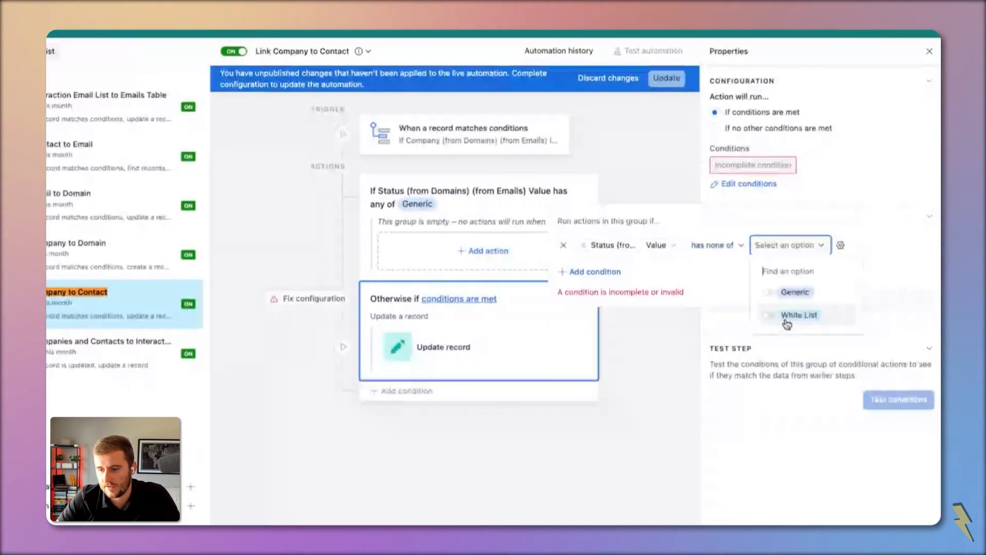
pyautogui.click(795, 292)
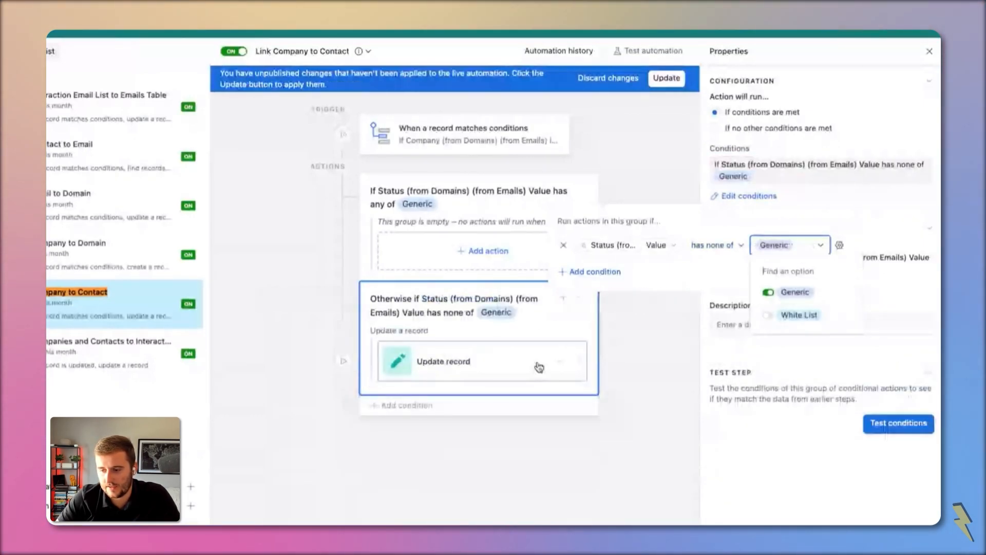
# - Duplicate the Update record action in the Otherwise if group and move the copy into the has any of Generic group
pyautogui.click(560, 361)
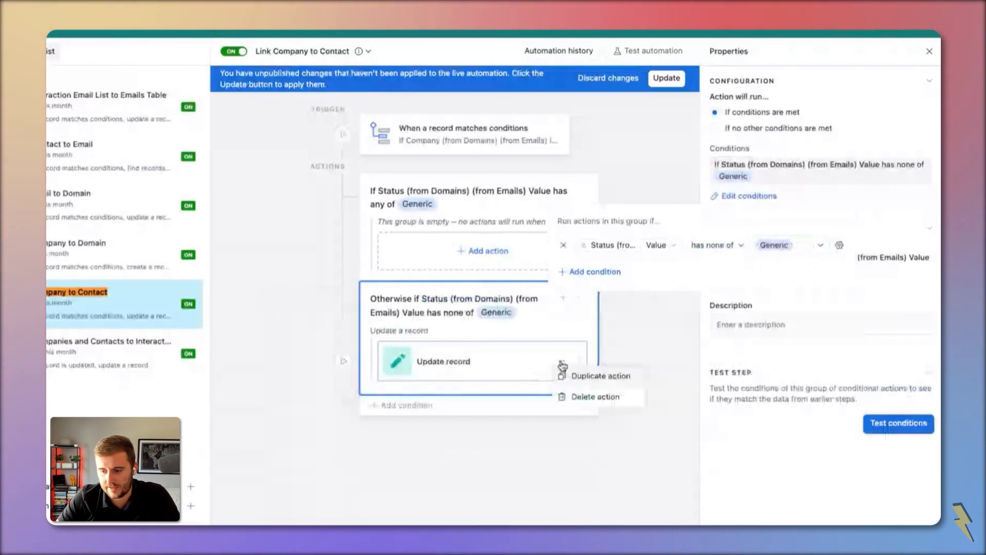
pyautogui.click(521, 391)
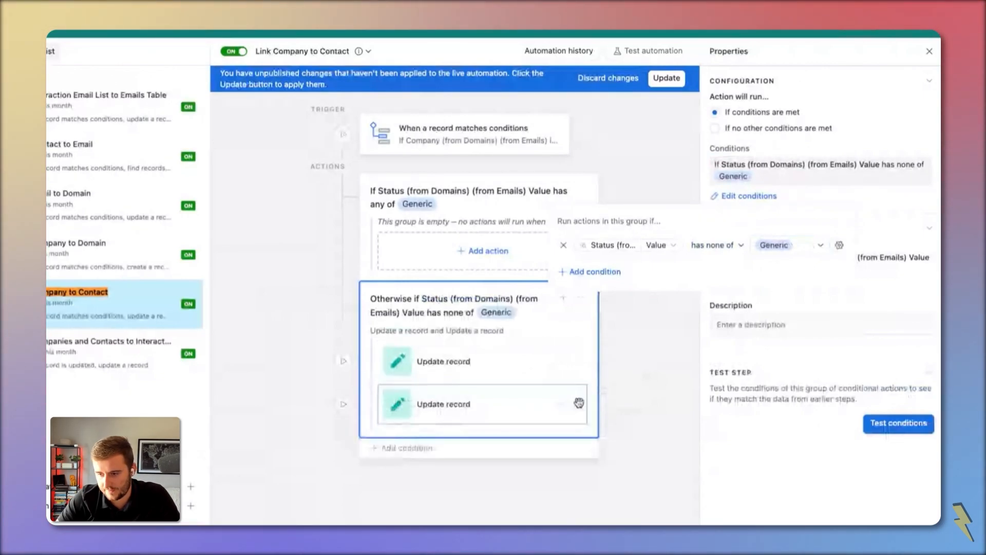
pyautogui.moveTo(579, 403); pyautogui.dragTo(447, 252)
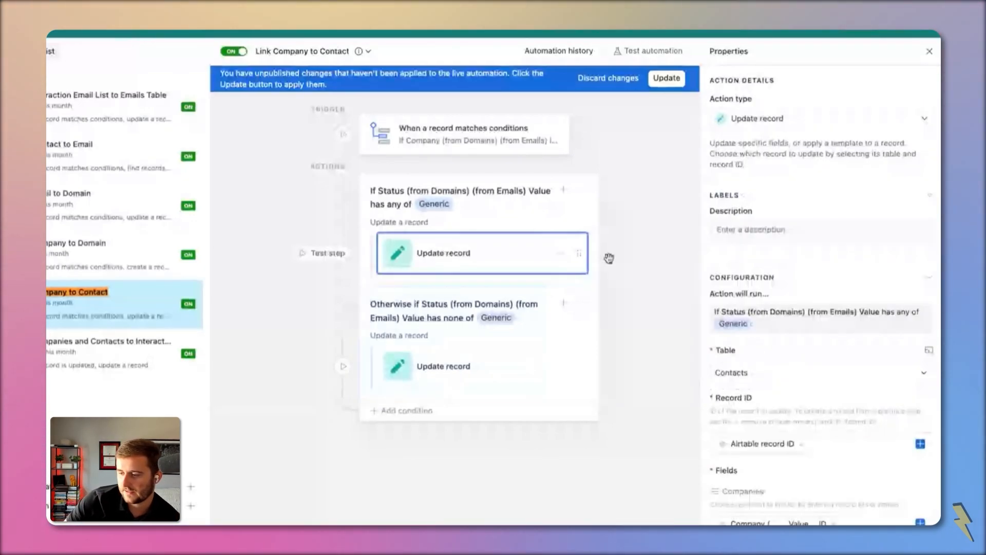
# - Set the Companies value in the Generic group's Update record action to the trigger record's Name, and publish the changes
pyautogui.scroll(-3, 809, 354)
pyautogui.scroll(-1, 809, 354)
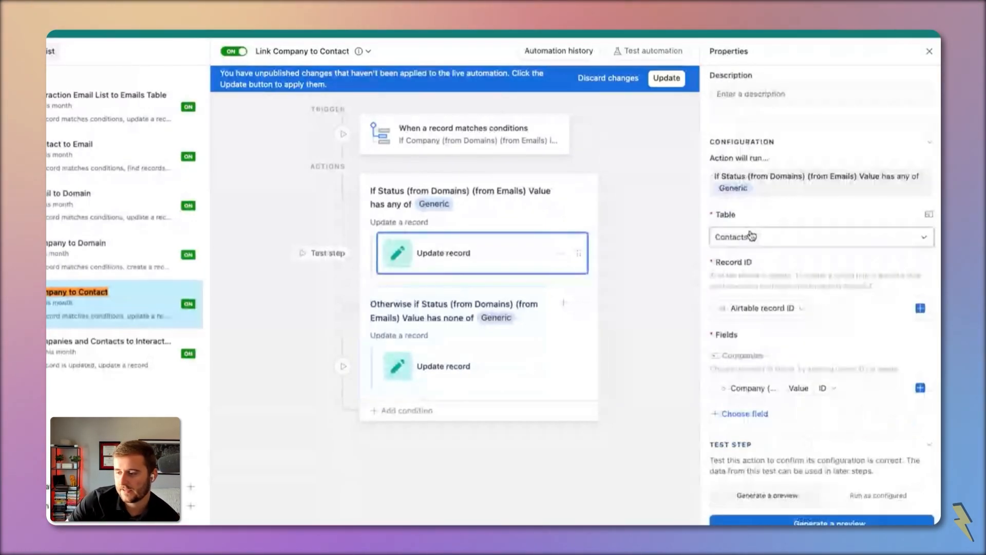
pyautogui.click(835, 389)
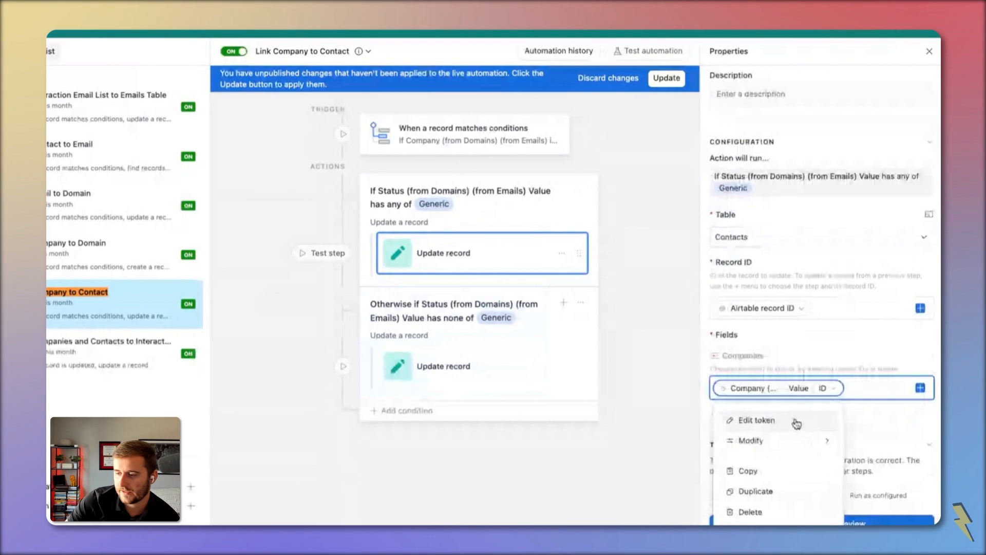
pyautogui.click(796, 423)
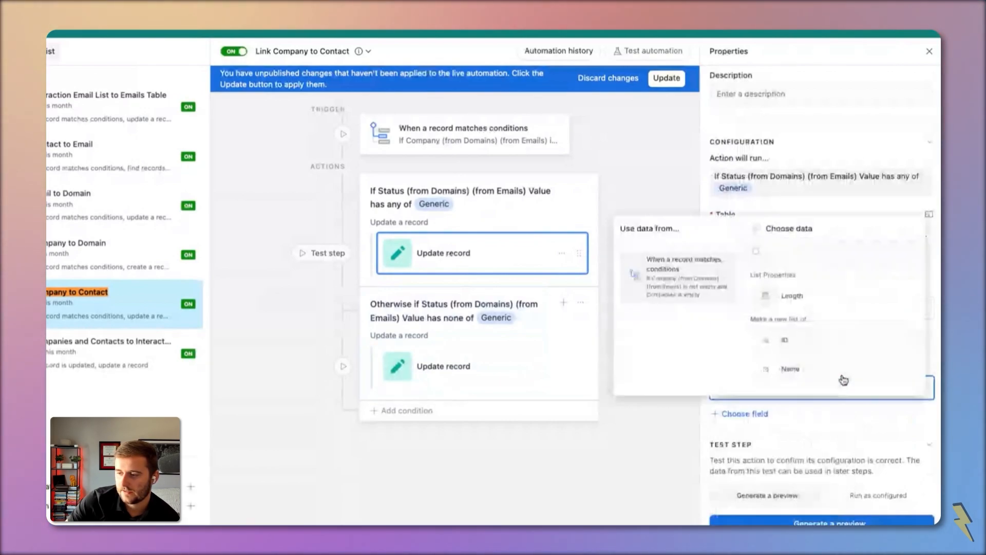
pyautogui.click(757, 231)
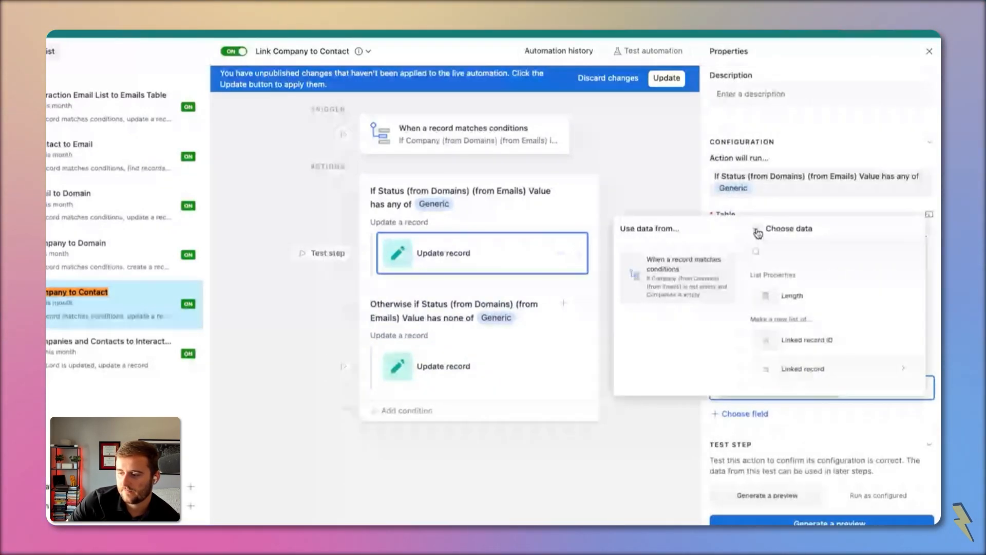
pyautogui.click(757, 232)
pyautogui.scroll(3, 806, 298)
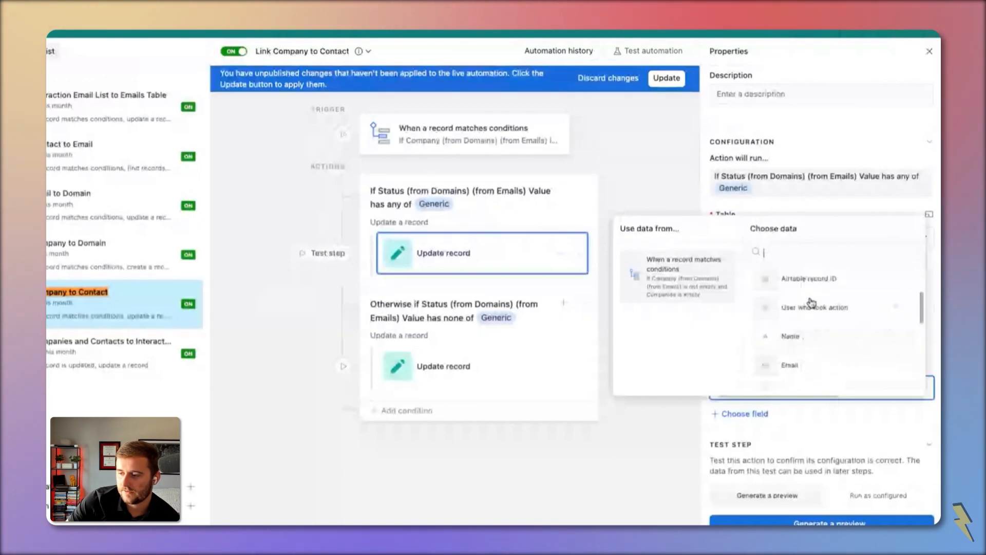
pyautogui.click(812, 335)
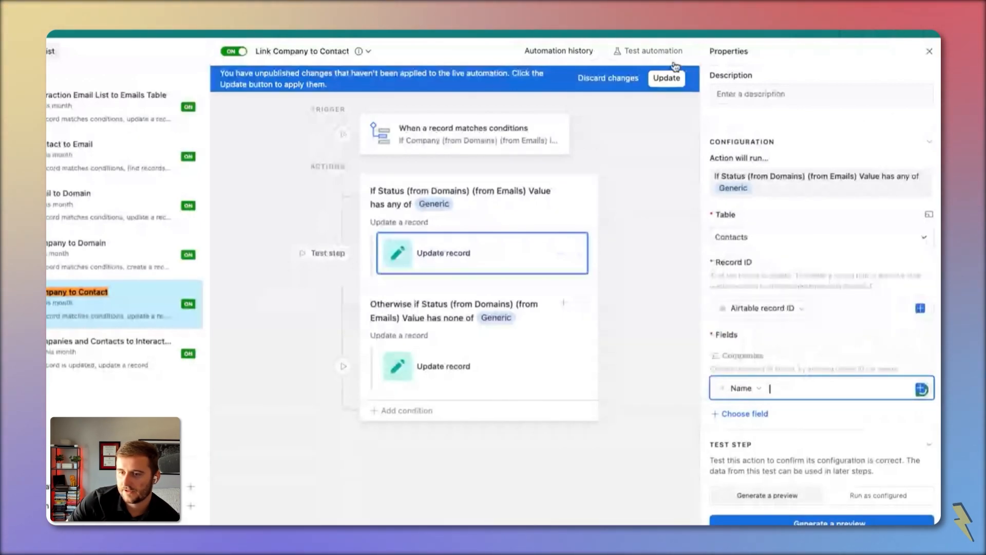
pyautogui.click(673, 78)
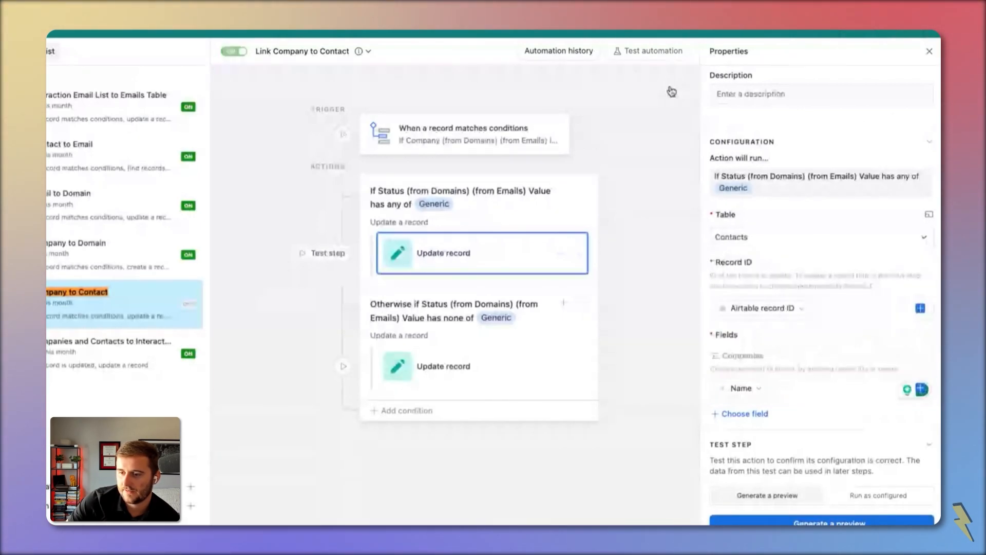
# - Review the automation's trigger conditions, then the last Contacts record and the configuration of the Email field
pyautogui.click(463, 138)
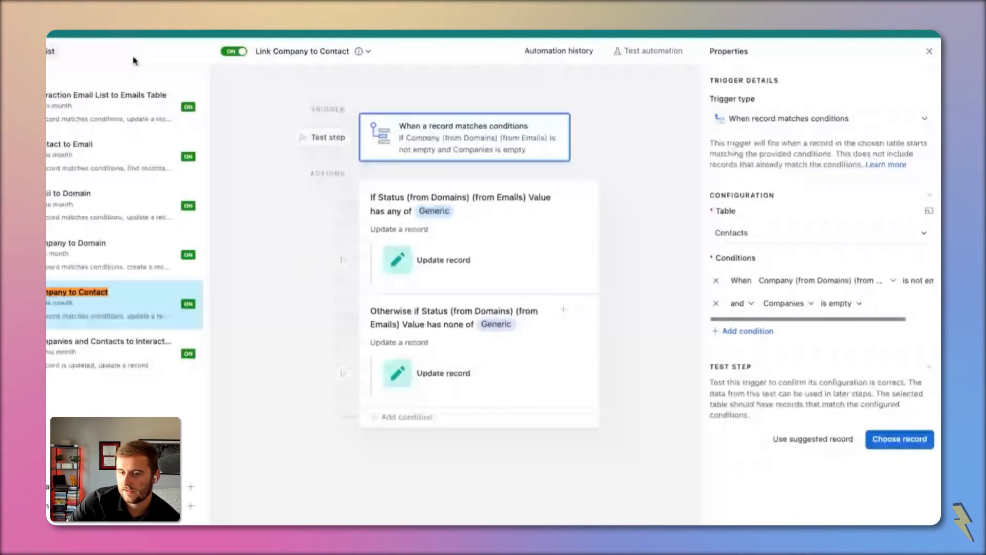
pyautogui.click(239, 41)
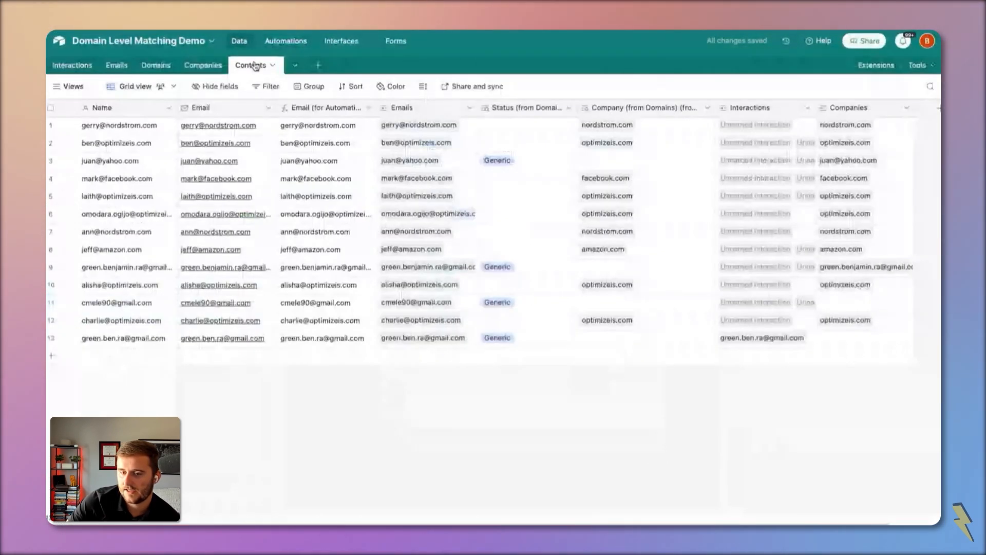
pyautogui.click(124, 338)
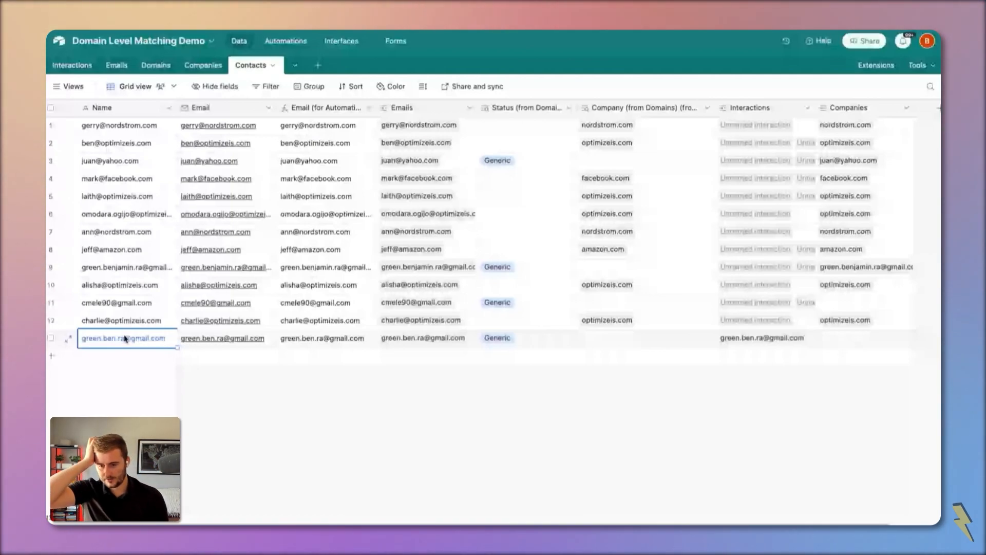
pyautogui.press('Up')
pyautogui.press('Down')
pyautogui.press('Right')
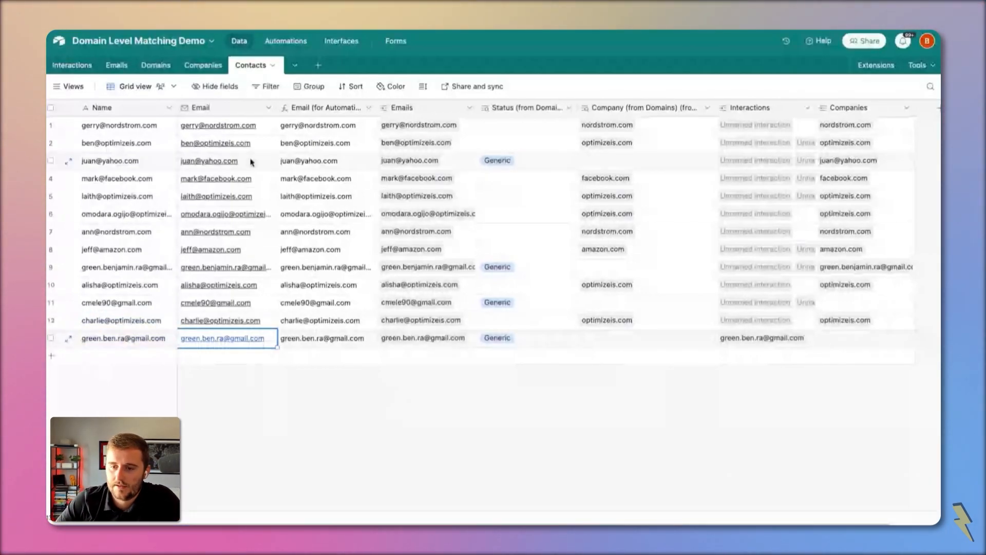
pyautogui.doubleClick(226, 108)
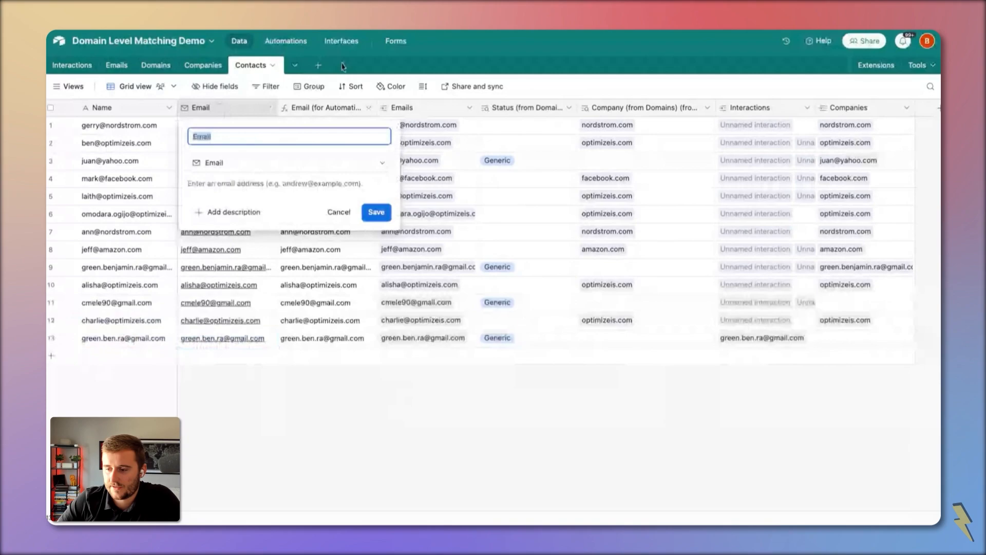
# - Replace the Companies value in the Generic group's Update record action with the trigger record's Email field
pyautogui.click(281, 42)
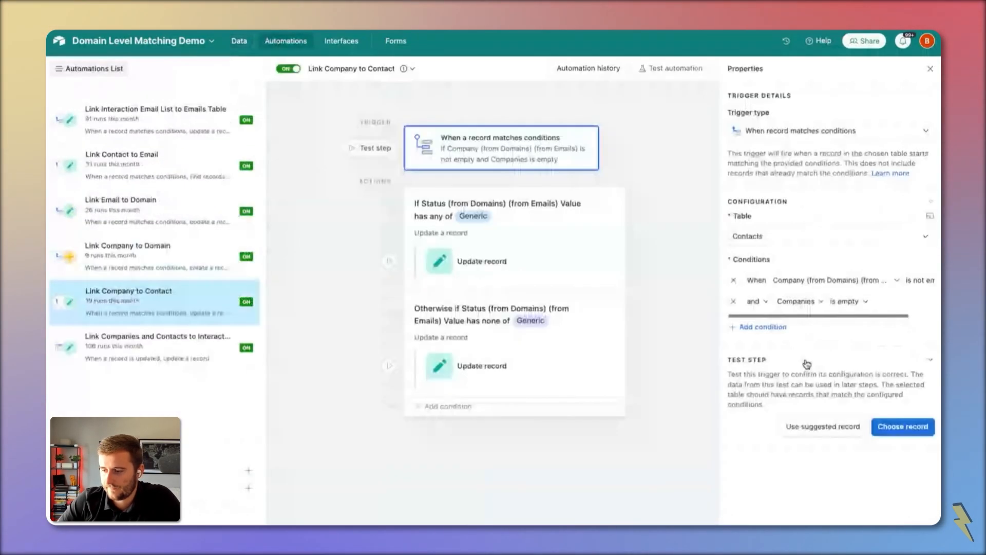
pyautogui.click(478, 259)
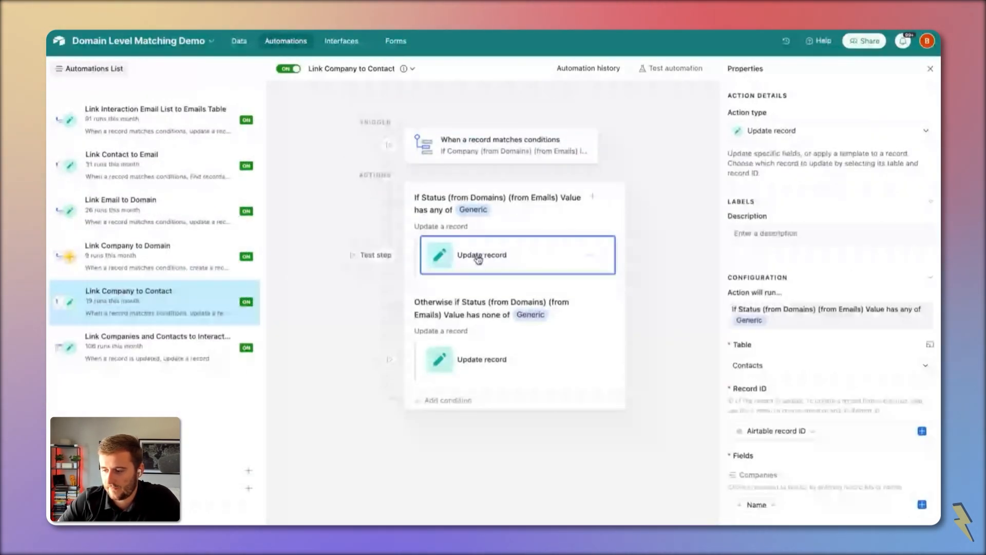
pyautogui.scroll(-2, 822, 359)
pyautogui.click(772, 466)
pyautogui.write('Email')
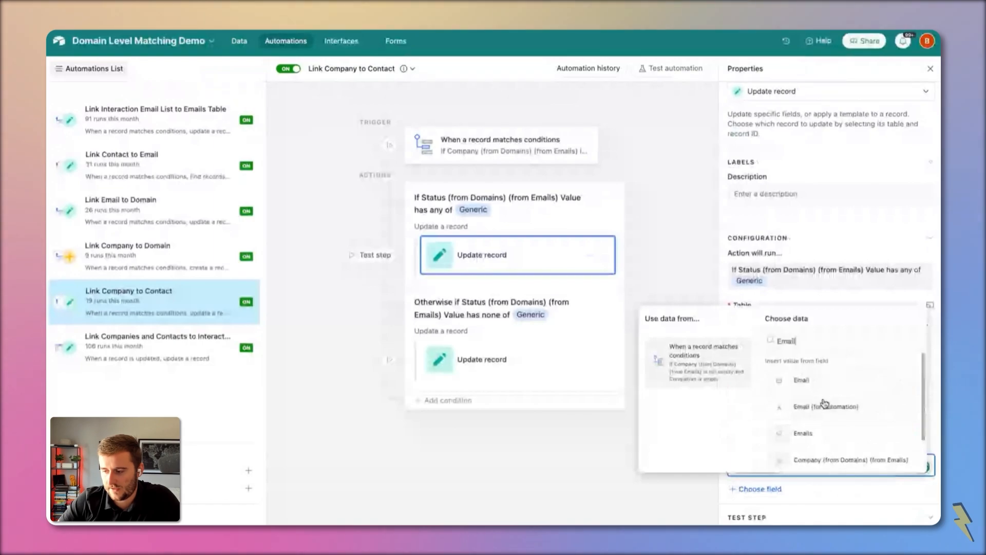
pyautogui.click(801, 380)
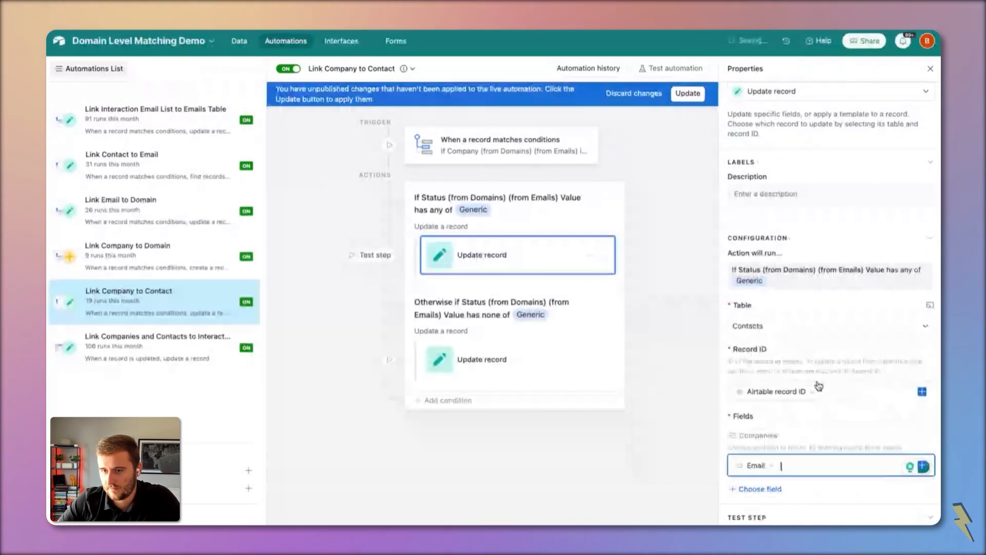
# - Check the Contacts table's Email (for Automation) formula, and use that field as the Companies value in the Generic group's Update record, publishing the changes
pyautogui.click(250, 42)
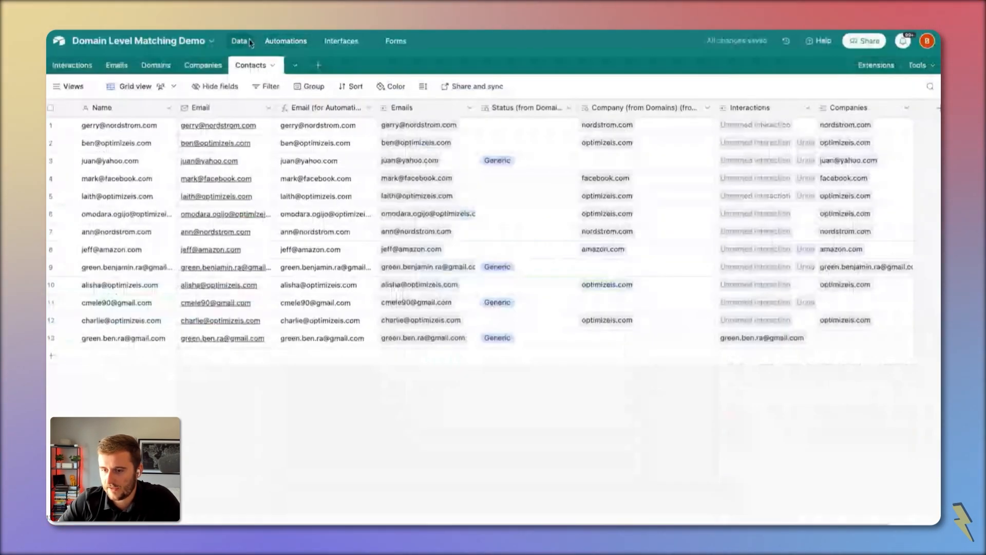
pyautogui.doubleClick(328, 108)
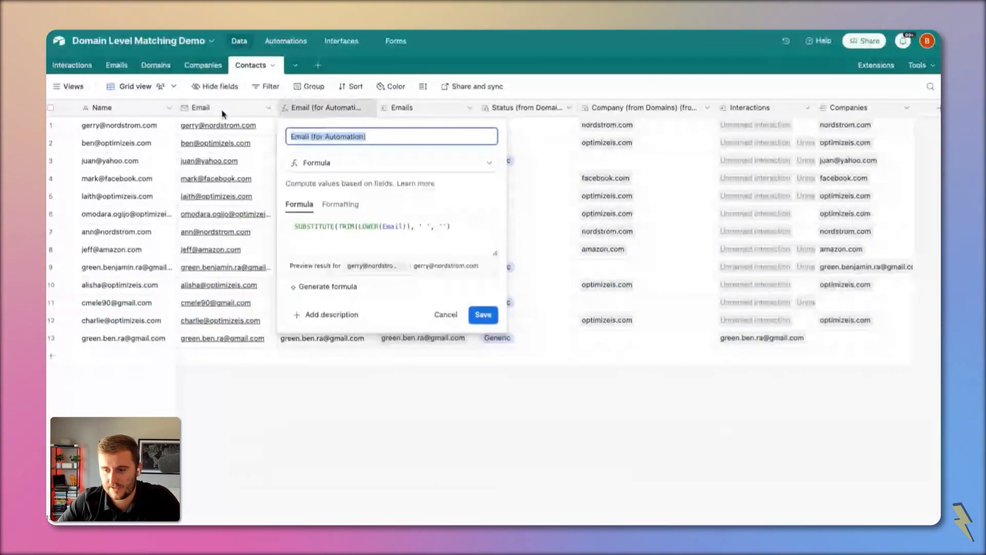
pyautogui.click(286, 41)
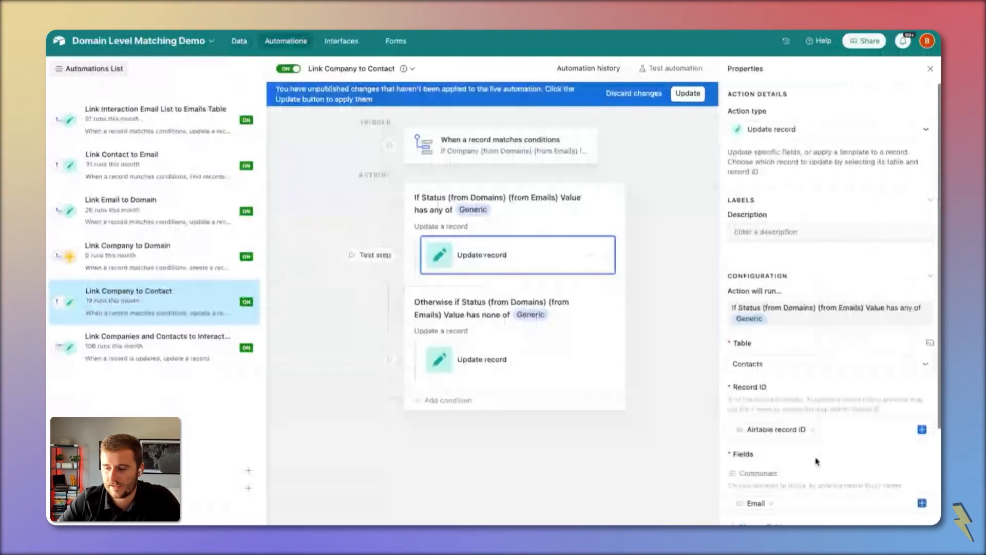
pyautogui.scroll(-2, 816, 461)
pyautogui.click(759, 449)
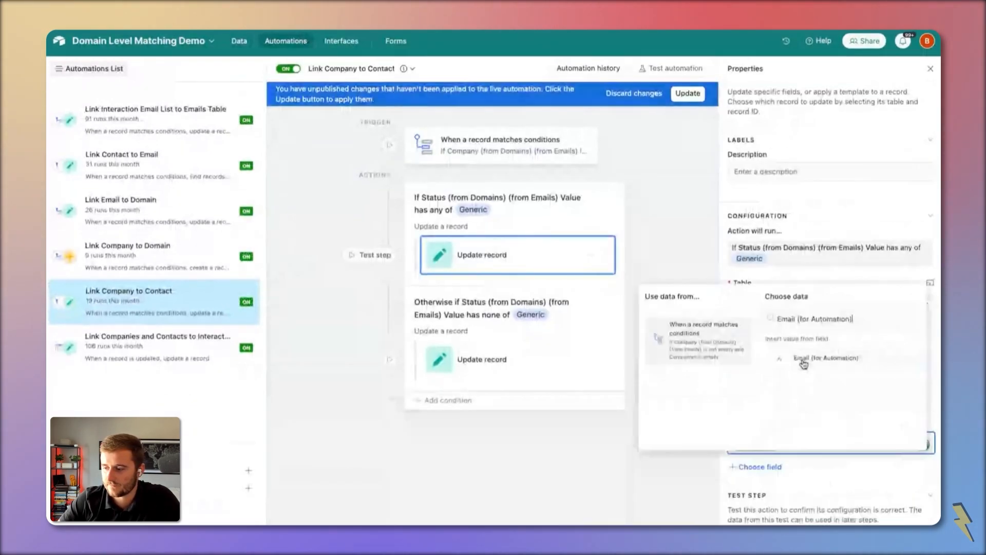
pyautogui.click(804, 359)
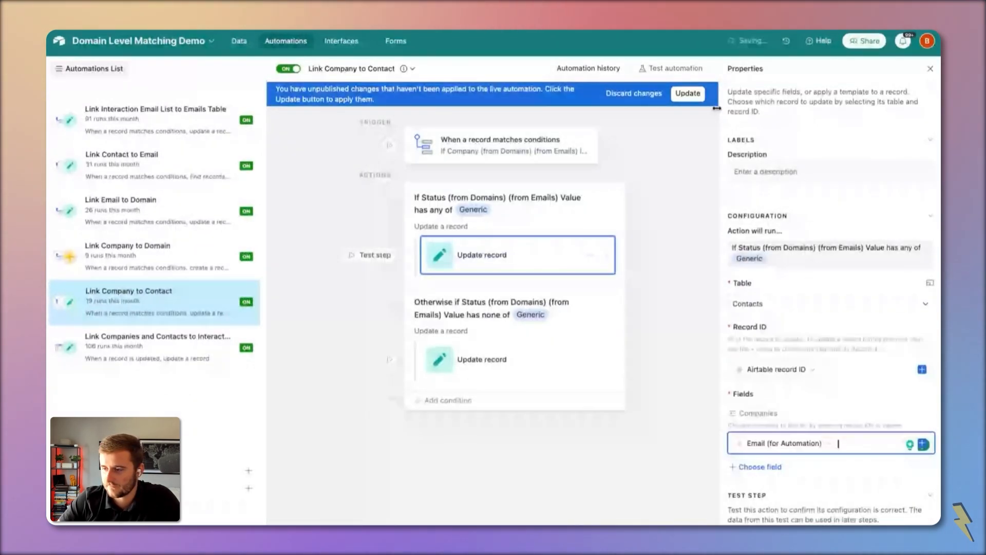
# - Look for a Contacts record that can test the Link Company to Contact trigger
pyautogui.click(526, 154)
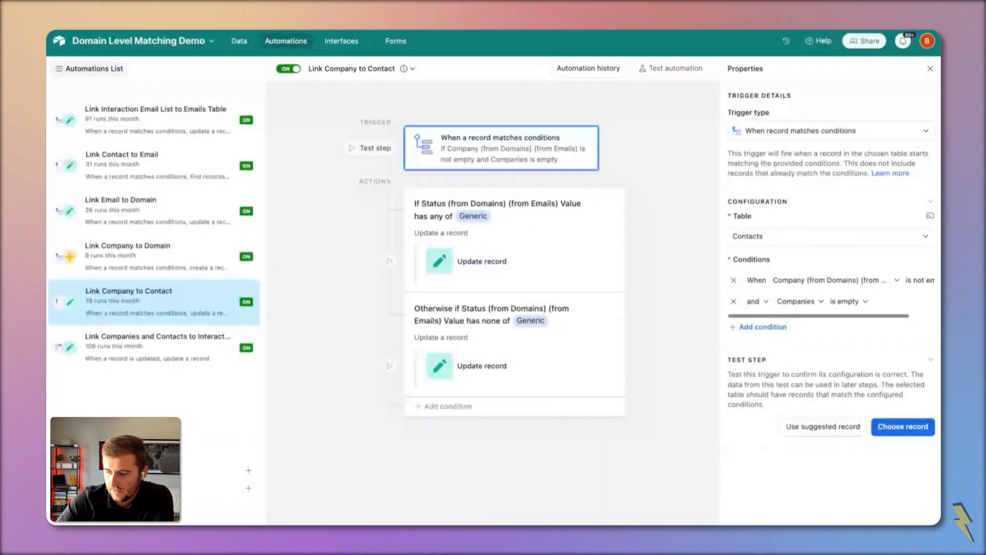
pyautogui.click(905, 425)
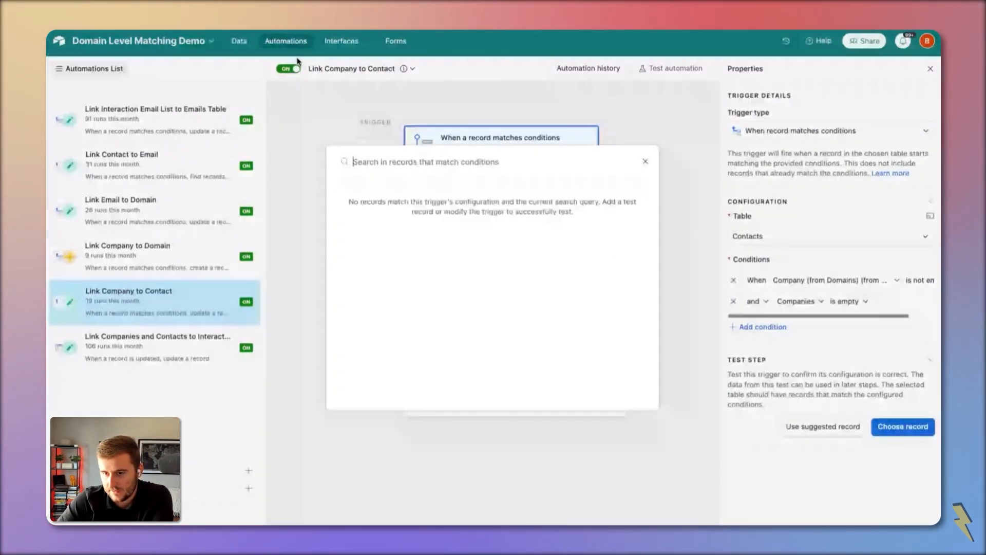
# - Insert a Count field just before the Status lookup field in the Contacts table, with Emails as the count source
pyautogui.click(240, 41)
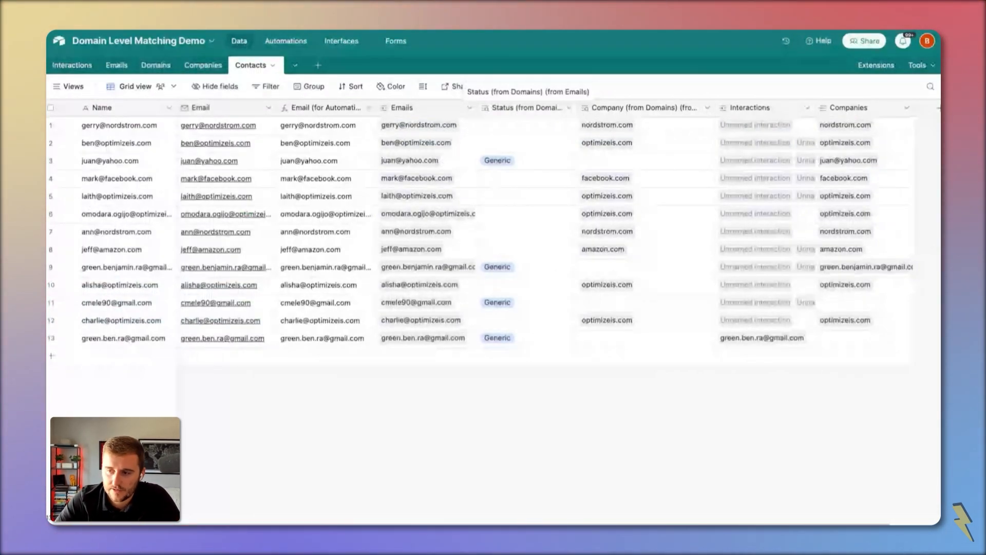
pyautogui.rightClick(531, 108)
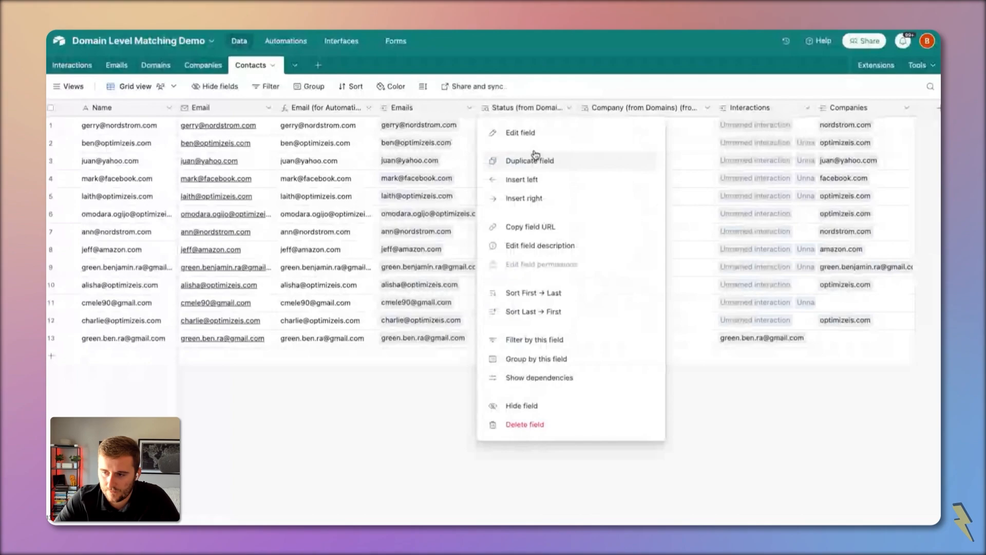
pyautogui.click(547, 186)
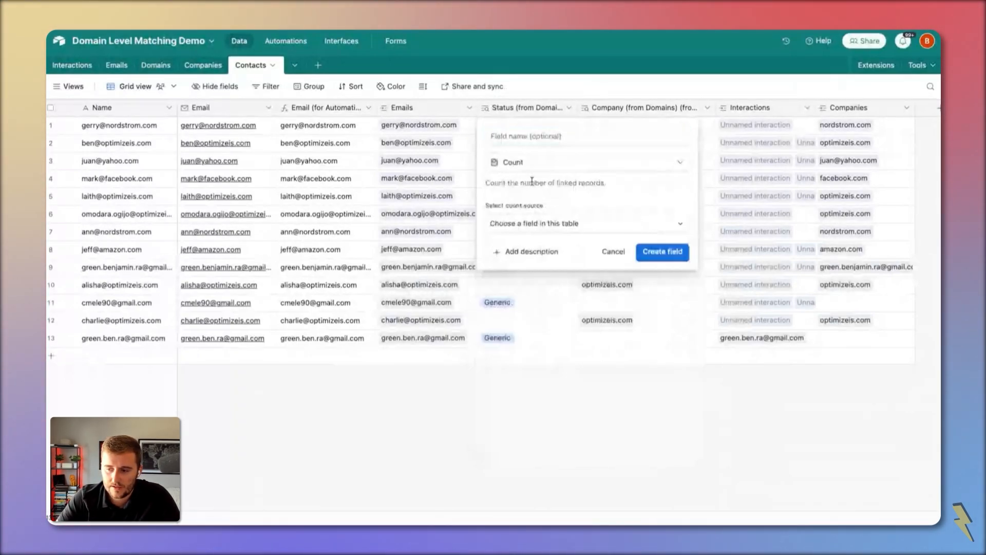
pyautogui.click(532, 223)
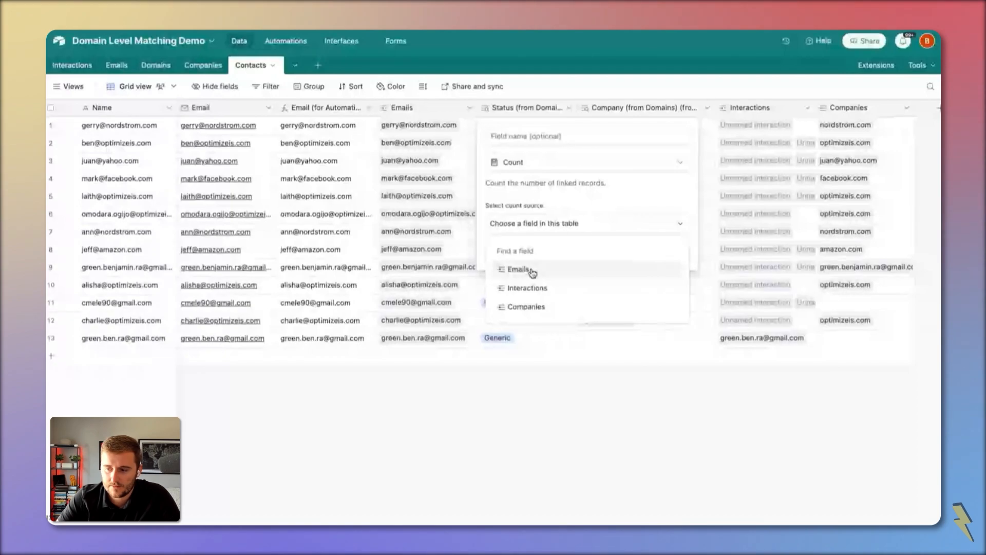
pyautogui.click(533, 270)
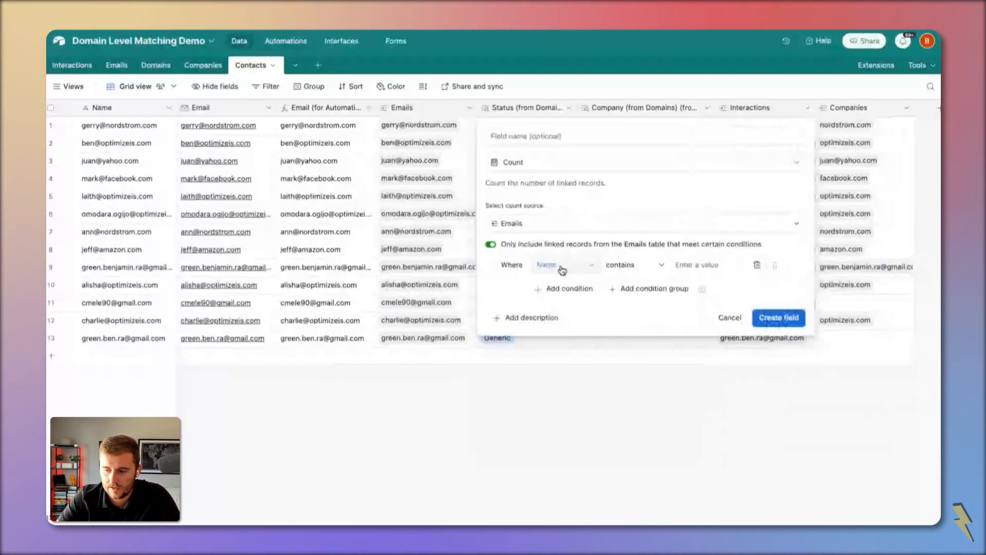
# - Limit the count to linked emails where Company (from Domains) is not empty, and create the field
pyautogui.click(562, 271)
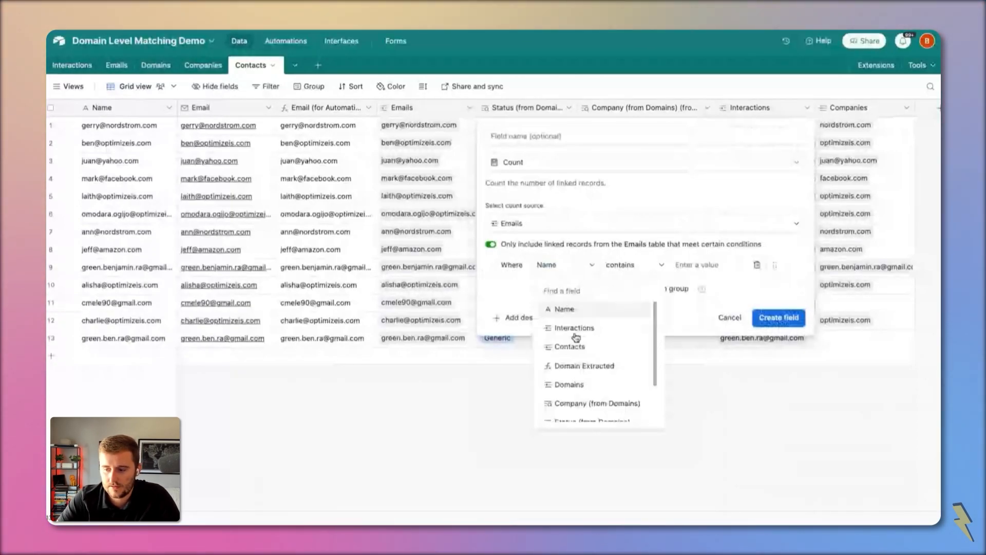
pyautogui.scroll(-2, 586, 366)
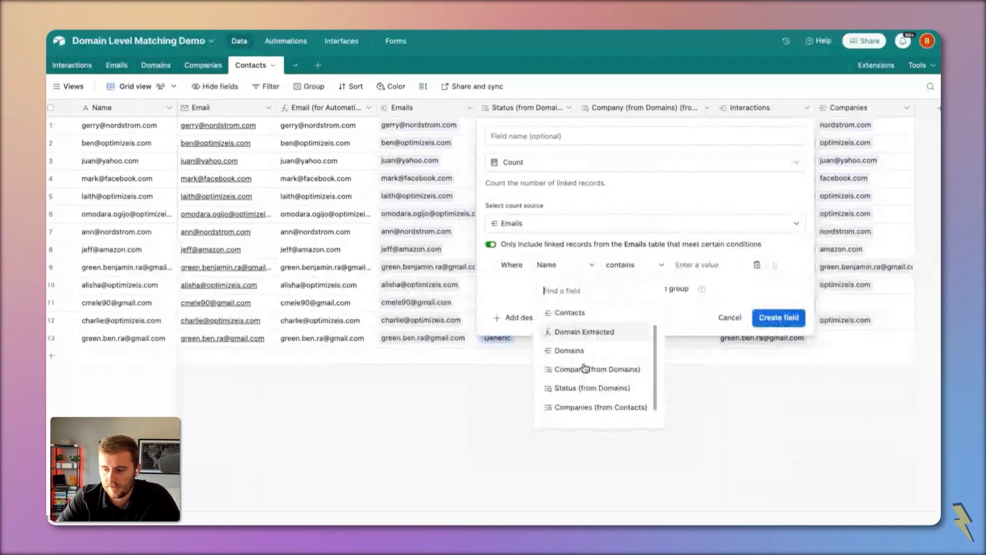
pyautogui.click(585, 369)
pyautogui.click(636, 265)
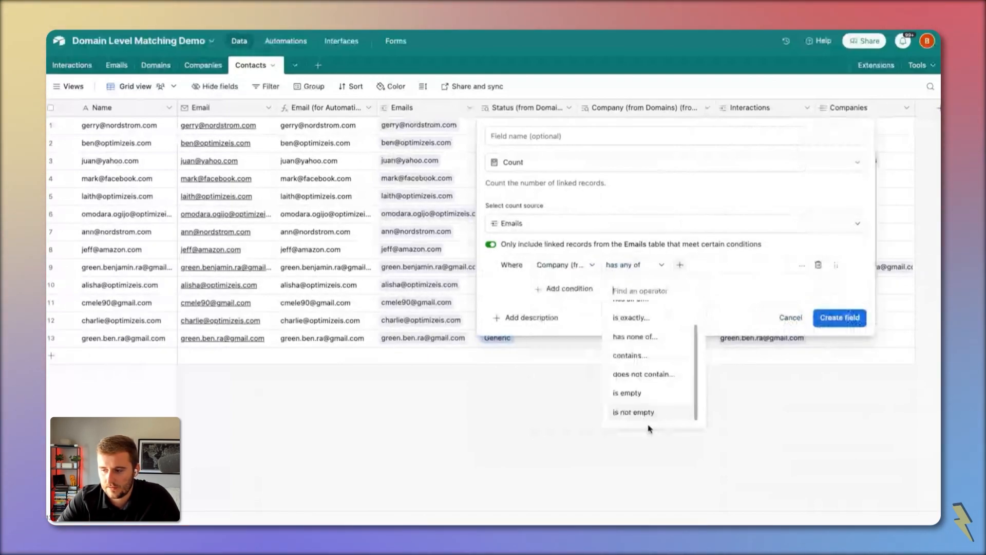
pyautogui.click(840, 317)
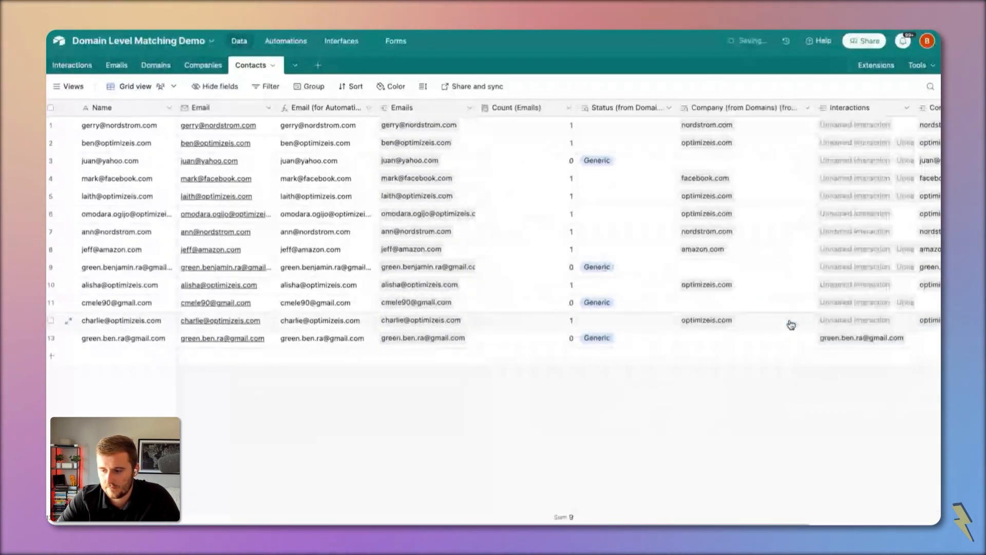
# - Review the Count (Emails) field's condition and the configuration of the Emails table's Status (from Domains) lookup
pyautogui.click(557, 269)
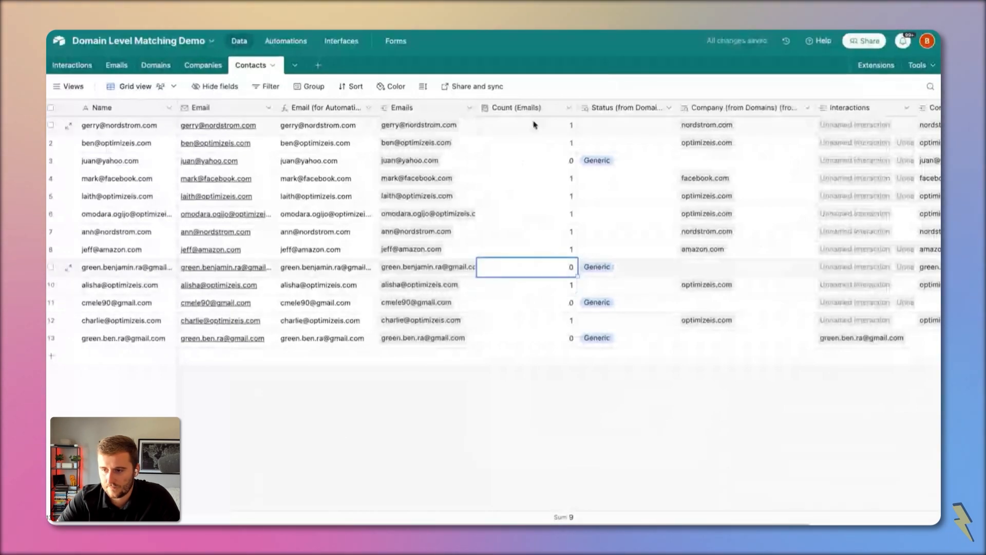
pyautogui.doubleClick(534, 109)
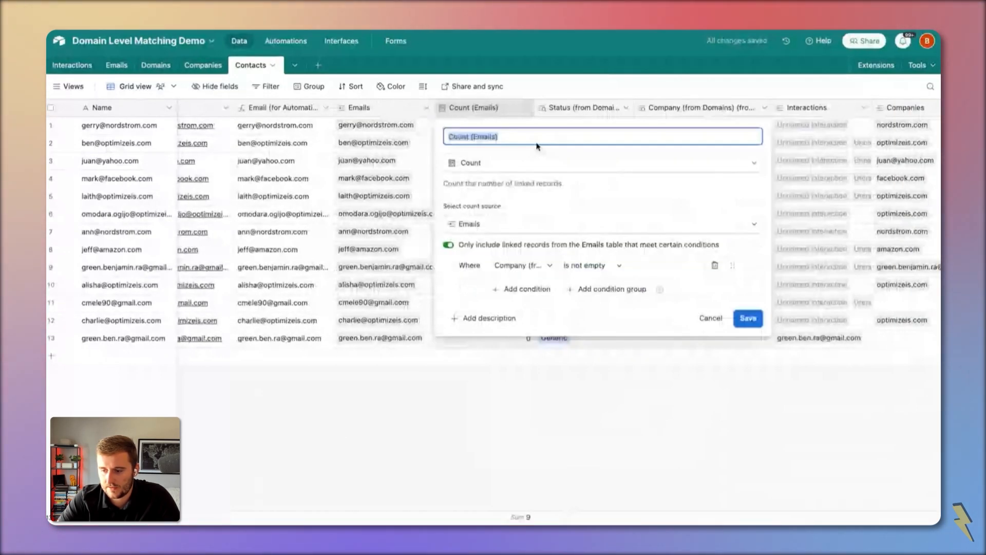
pyautogui.click(522, 265)
pyautogui.scroll(-4, 550, 360)
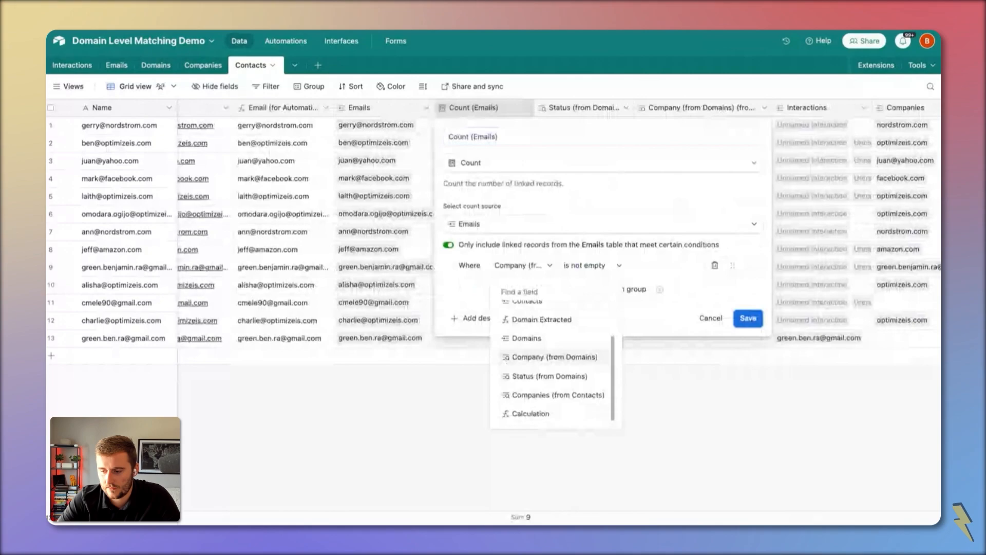
pyautogui.click(506, 358)
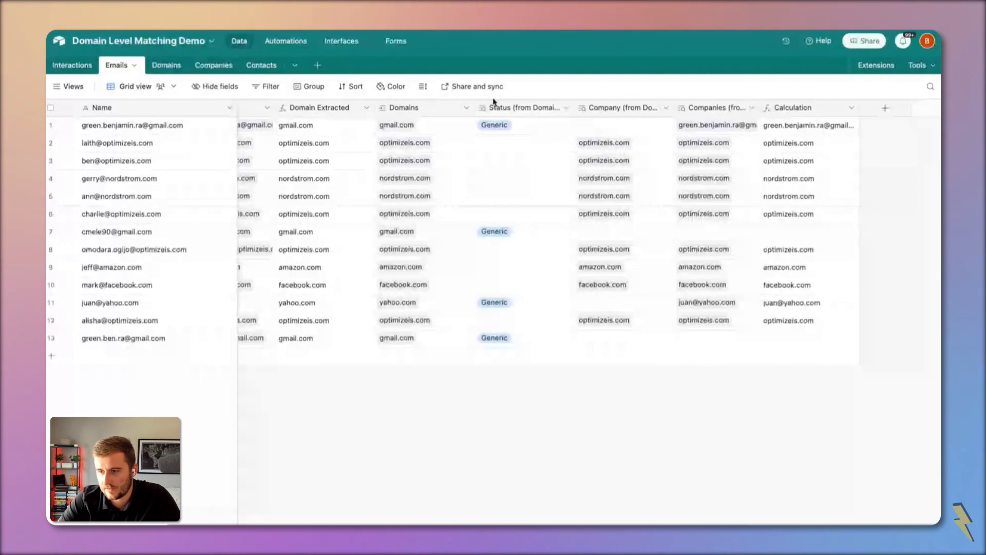
pyautogui.doubleClick(529, 109)
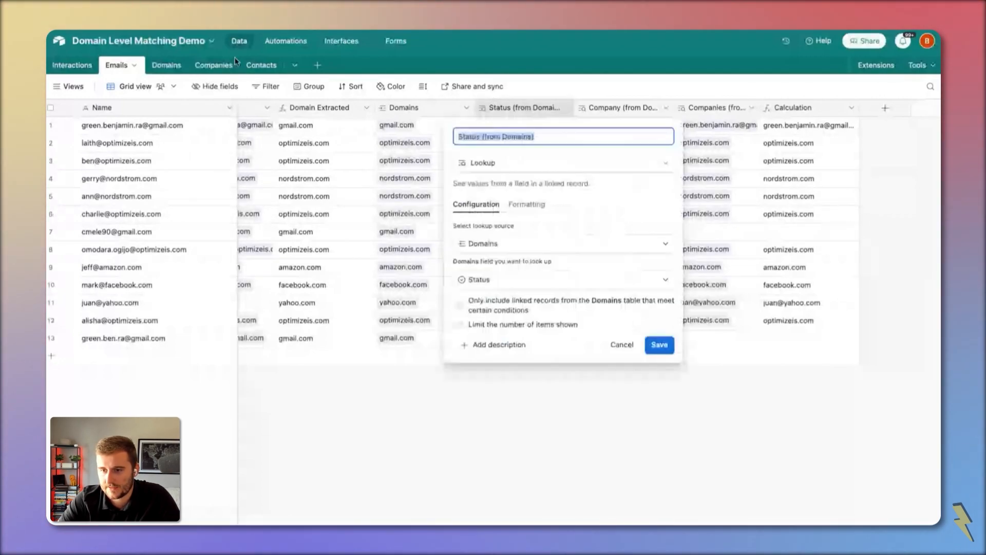
pyautogui.click(214, 65)
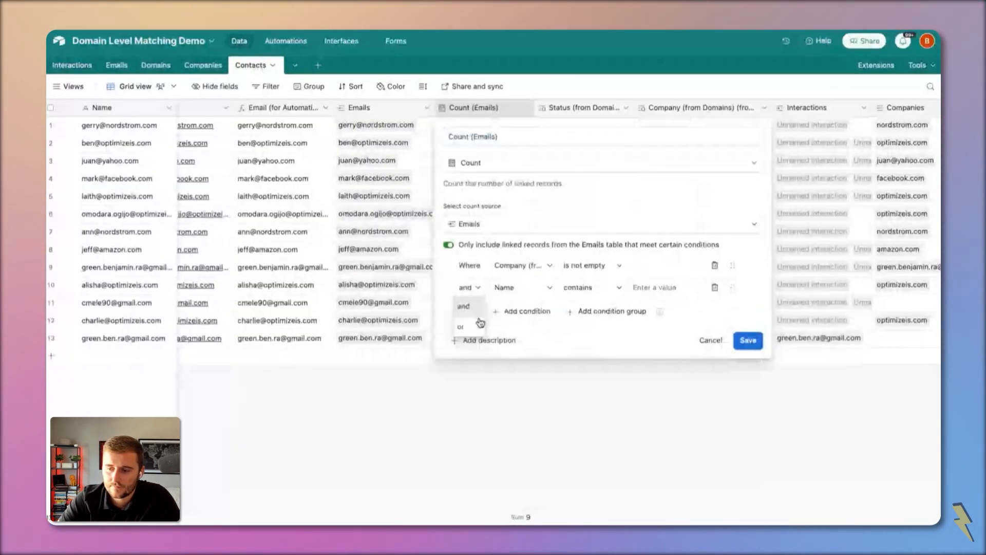
# - Add an "or" condition to Count (Emails) where Status (from Domains) has any of Generic, and save the field
pyautogui.click(477, 319)
pyautogui.click(521, 287)
pyautogui.click(549, 388)
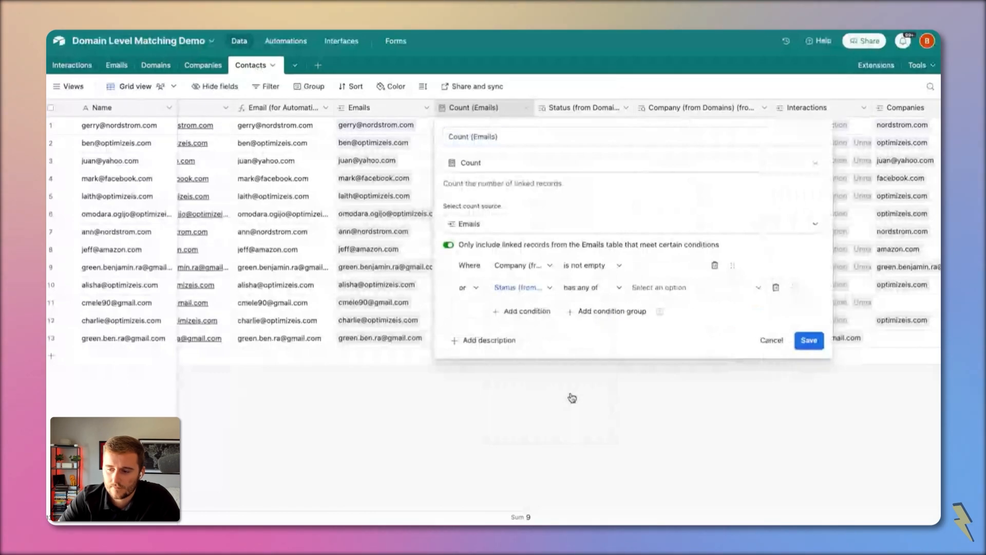
pyautogui.click(659, 287)
pyautogui.click(670, 332)
pyautogui.click(809, 340)
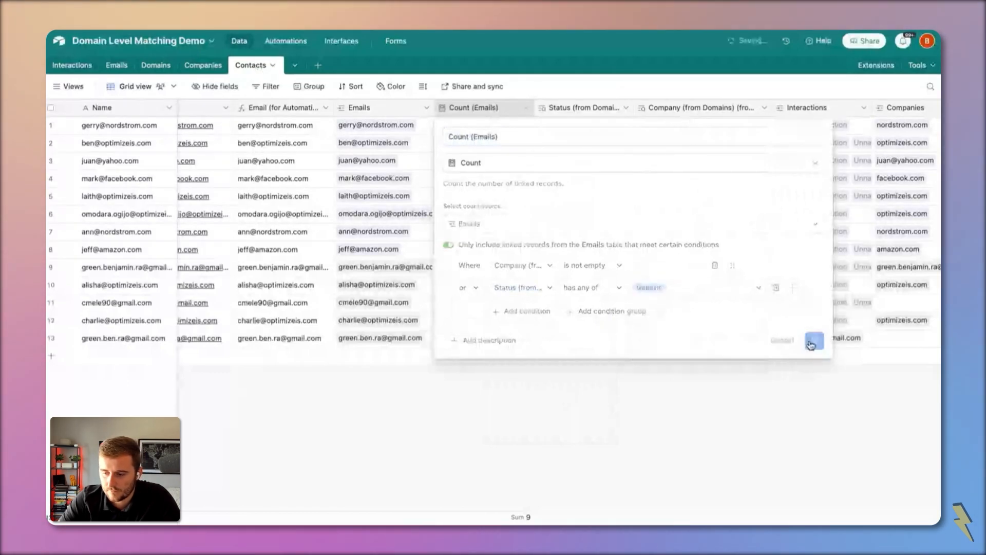
# - Replace the Company condition in the Link Company to Contact trigger with Count (Emails) = 1, and publish the change
pyautogui.doubleClick(483, 107)
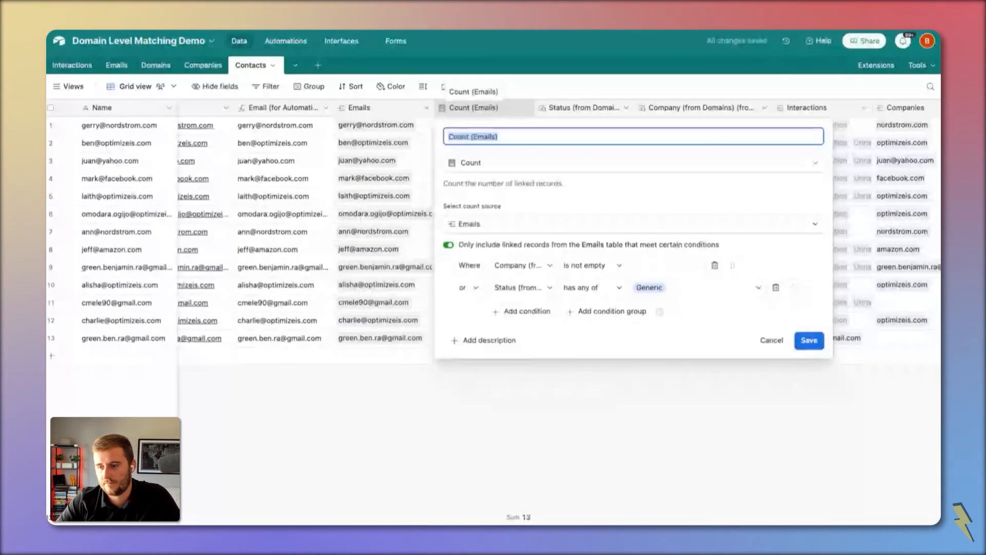
pyautogui.press('Escape')
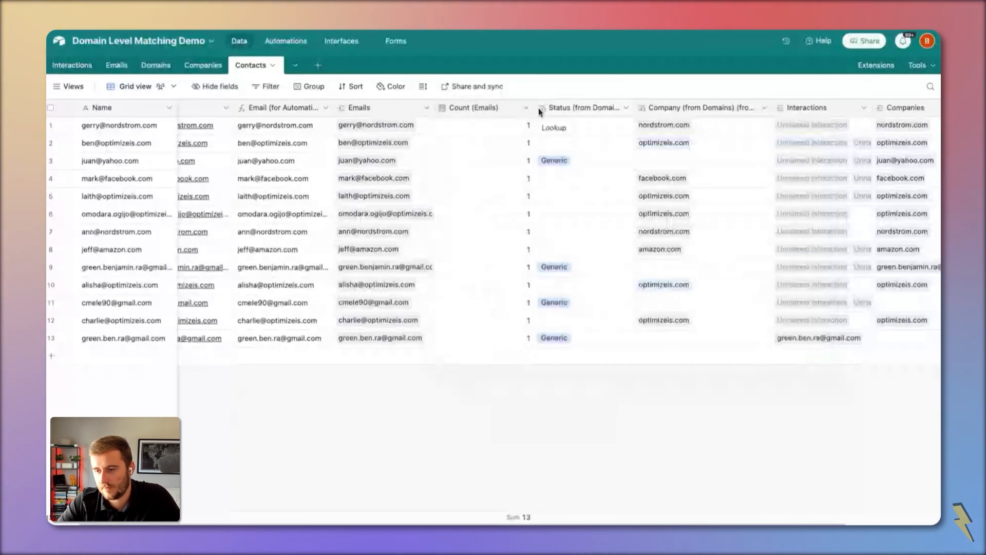
pyautogui.moveTo(534, 107); pyautogui.dragTo(515, 107)
pyautogui.doubleClick(467, 107)
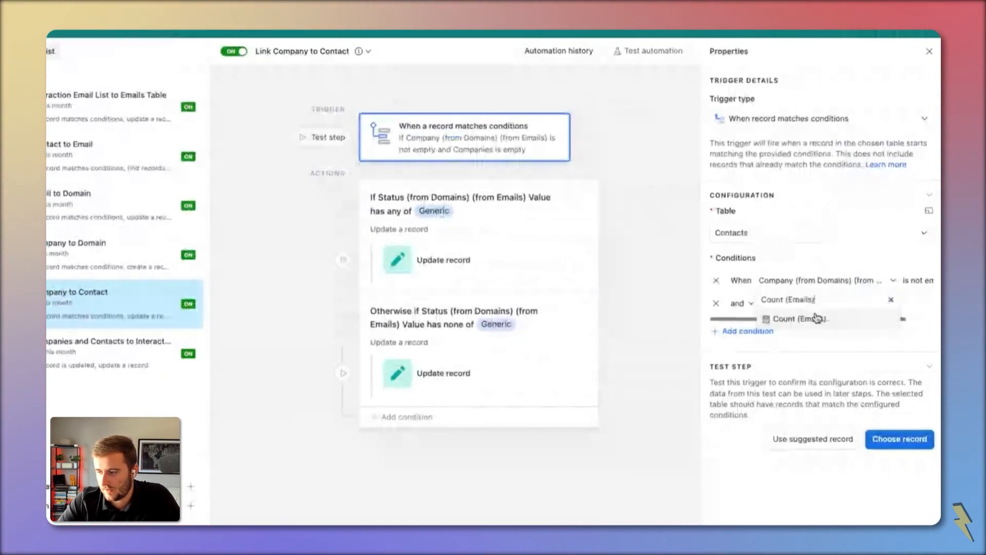
pyautogui.click(823, 319)
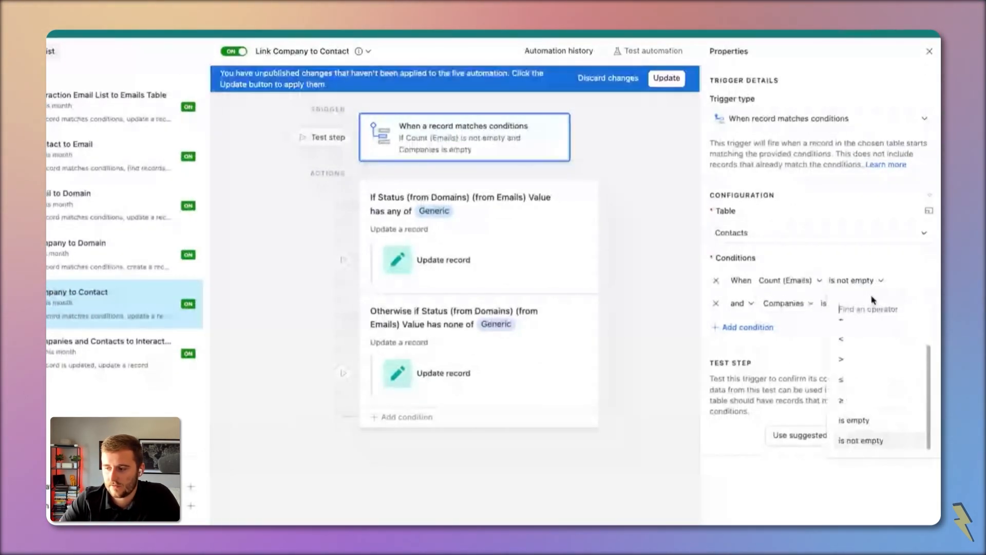
pyautogui.click(861, 329)
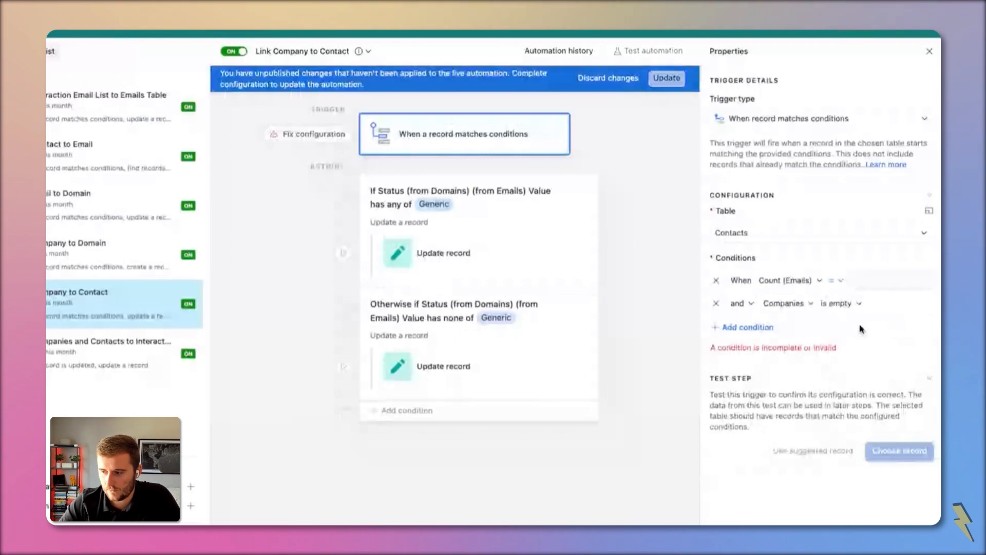
pyautogui.click(861, 280)
pyautogui.write('1')
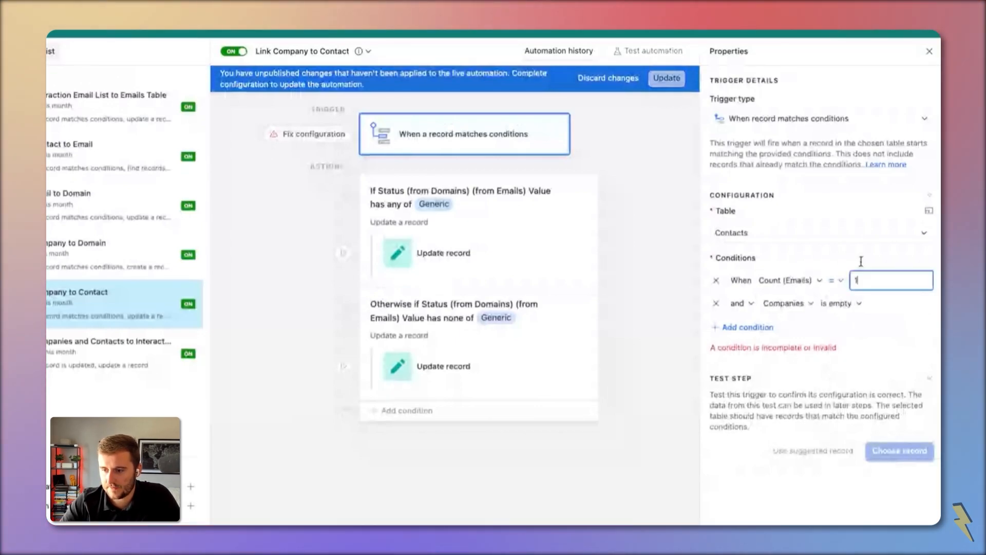
pyautogui.click(673, 81)
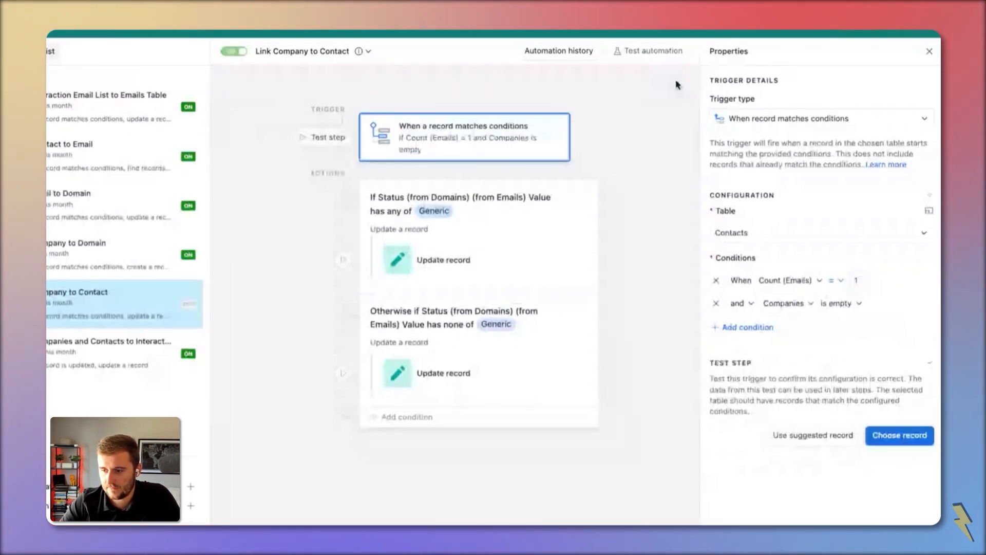
# - Try using Count (Emails) in place of the Status value in the Generic group's condition
pyautogui.click(470, 203)
pyautogui.click(749, 174)
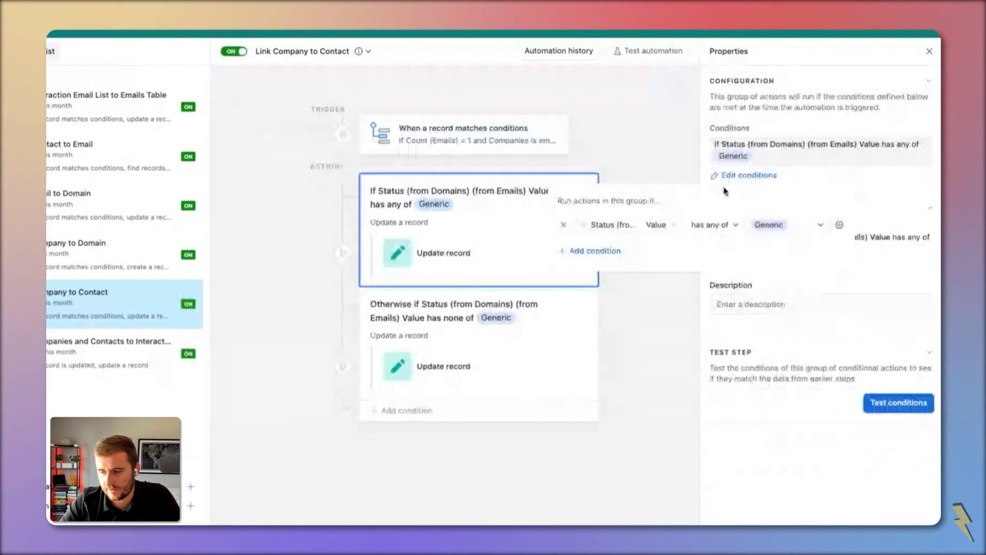
pyautogui.click(672, 225)
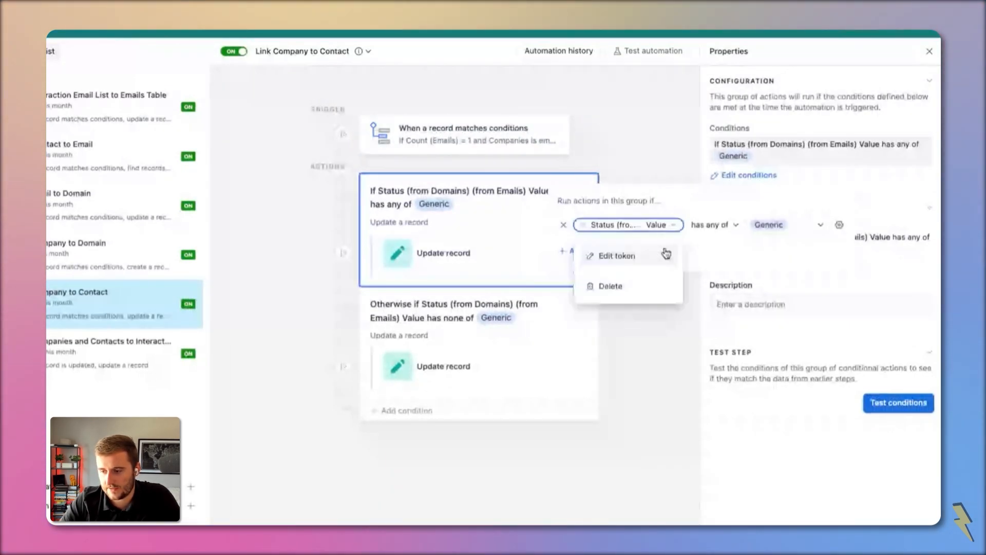
pyautogui.click(667, 254)
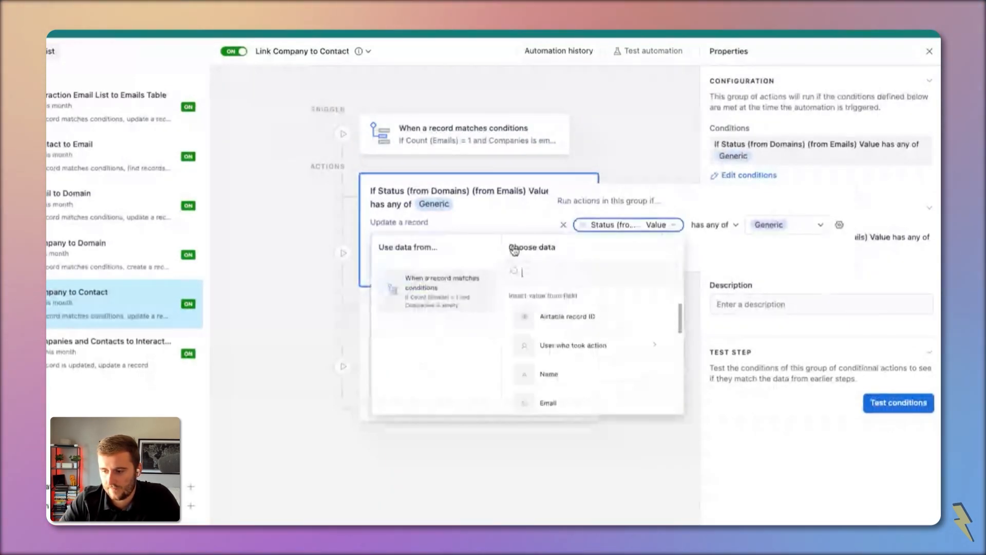
pyautogui.write('count')
pyautogui.click(612, 317)
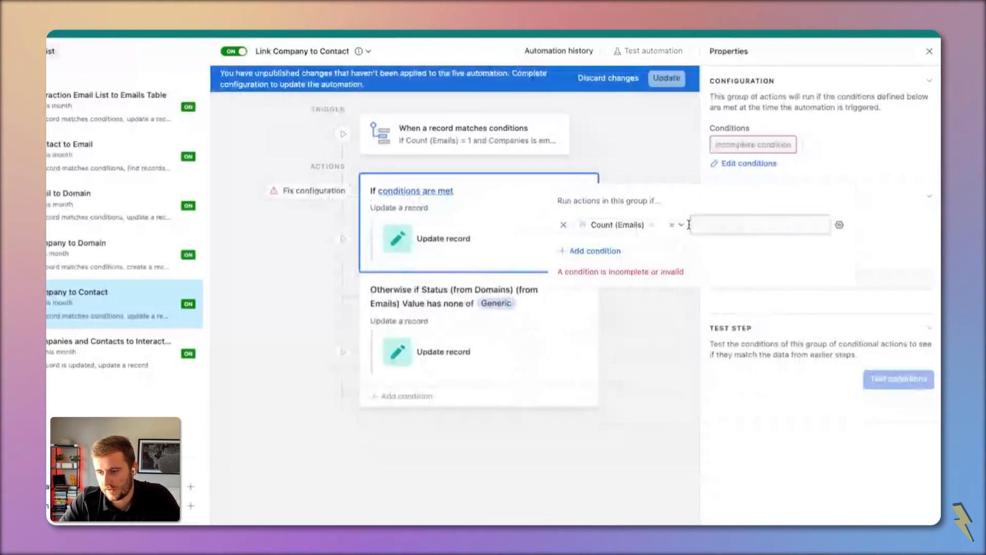
pyautogui.click(654, 230)
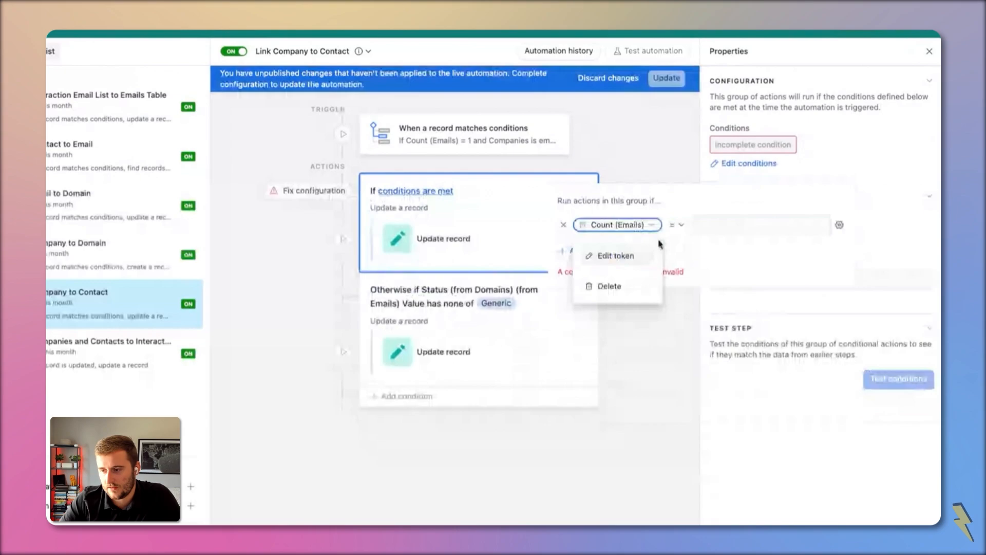
pyautogui.click(647, 252)
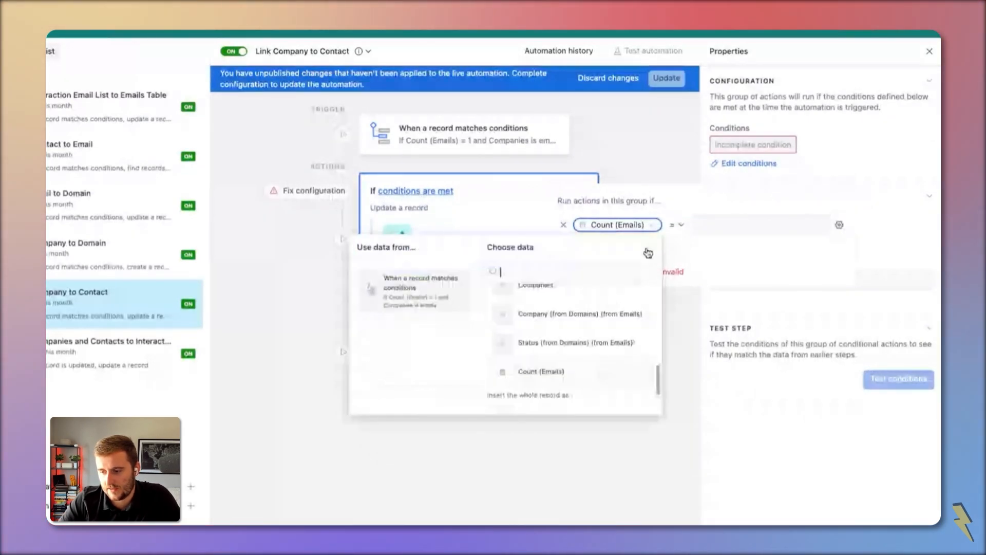
pyautogui.scroll(2, 596, 339)
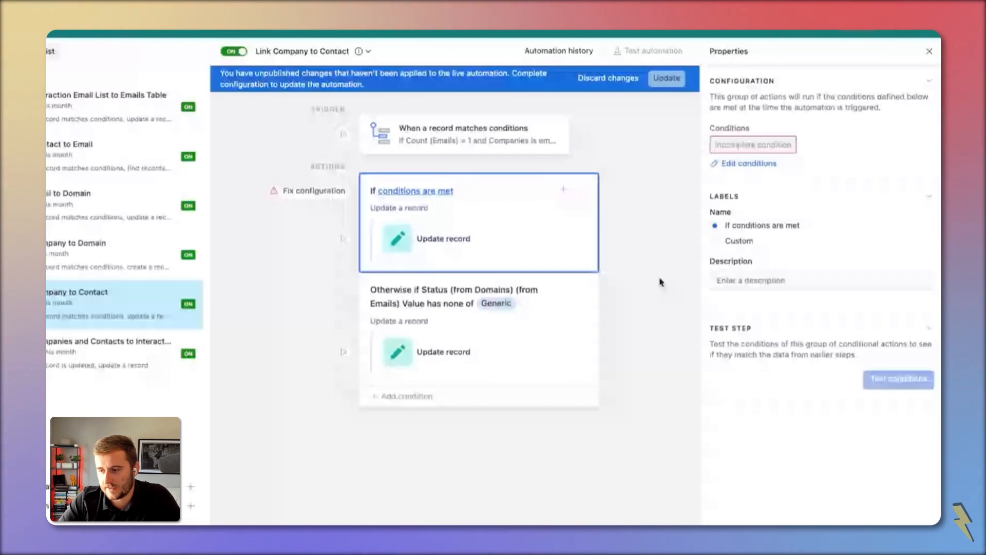
# - Set the first action group's condition to Company (from Domains) (from Emails) linked record ID is empty
pyautogui.click(722, 165)
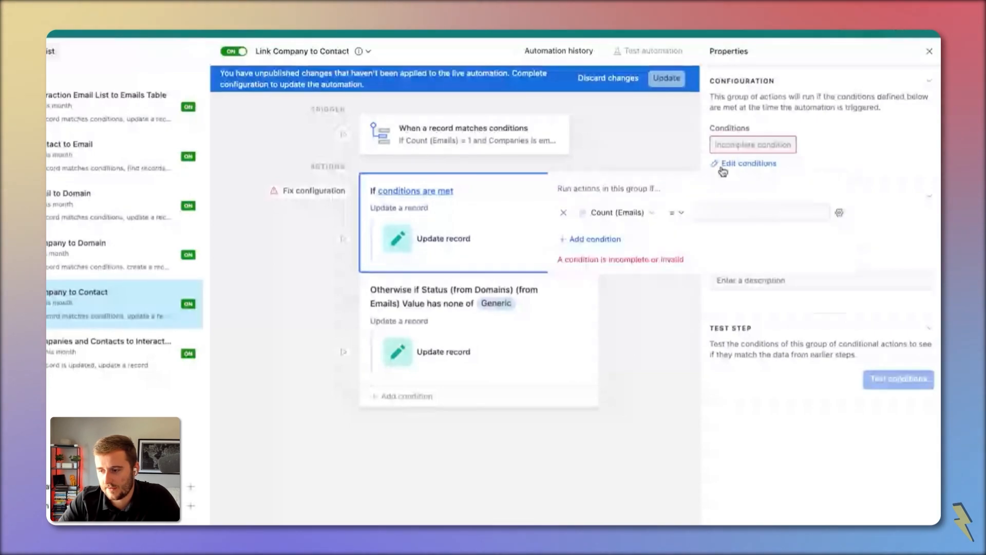
pyautogui.click(617, 212)
pyautogui.write('Company (from Domains) (from Emails)')
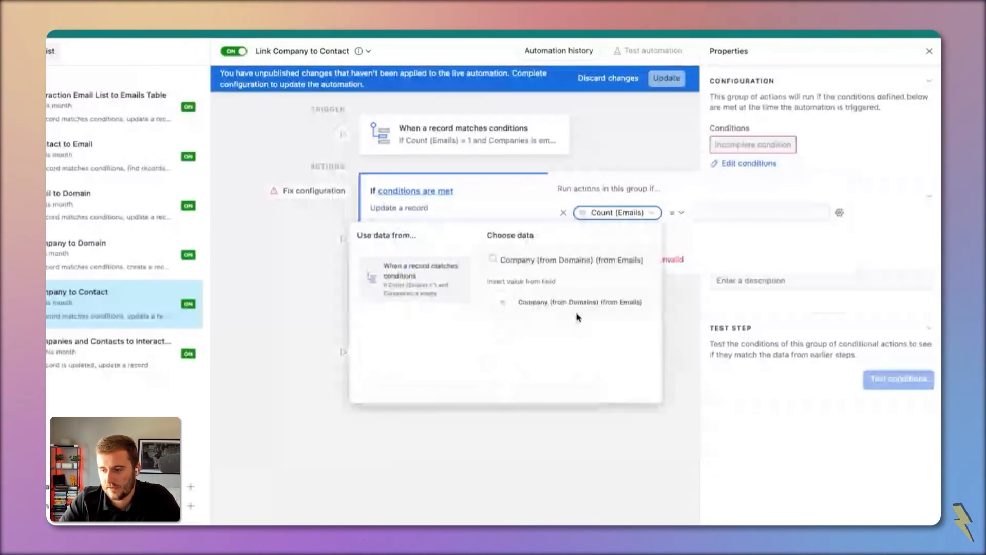
pyautogui.click(579, 312)
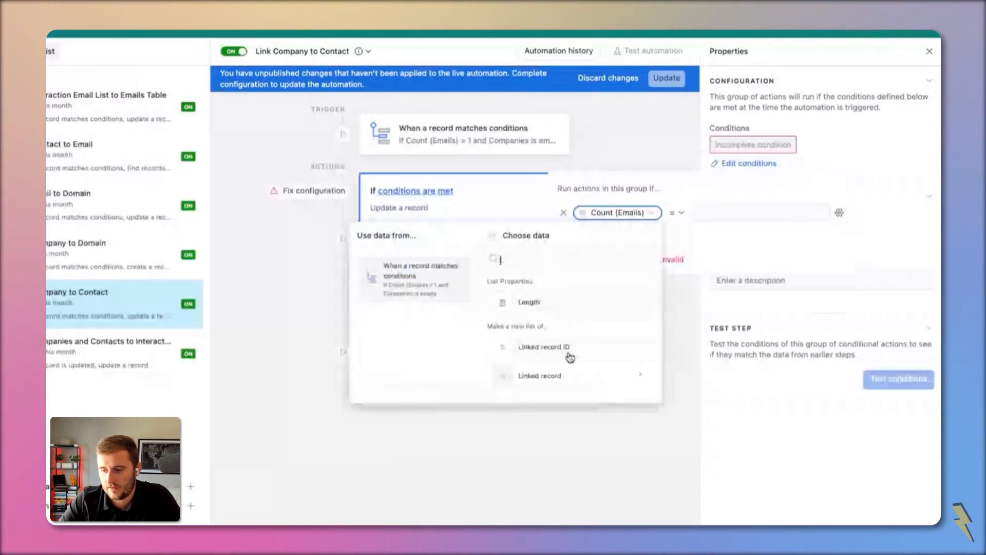
pyautogui.click(570, 357)
pyautogui.click(699, 212)
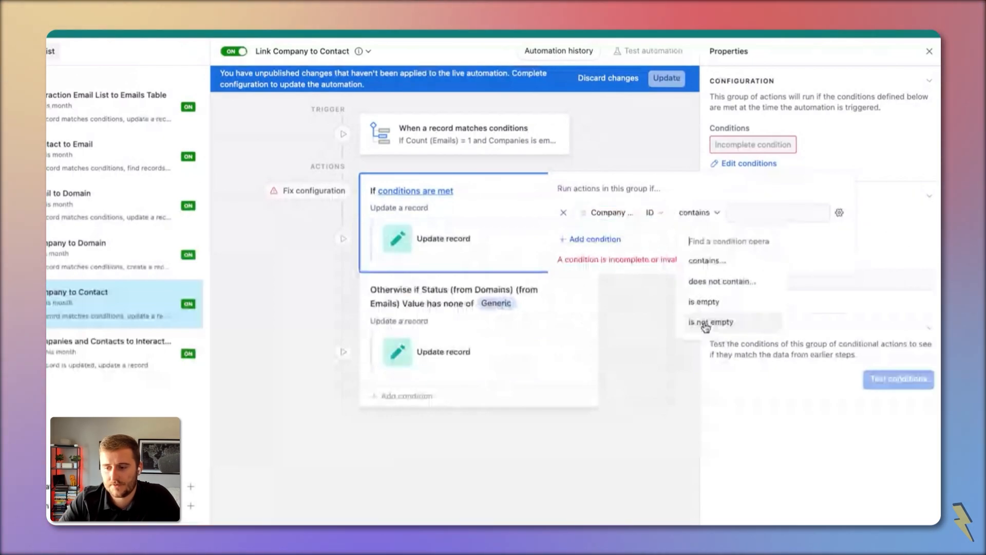
pyautogui.click(704, 302)
# - Set the Otherwise-if group's condition to Company (from Domains) (from Emails) ID is not empty, and publish the automation changes
pyautogui.click(471, 302)
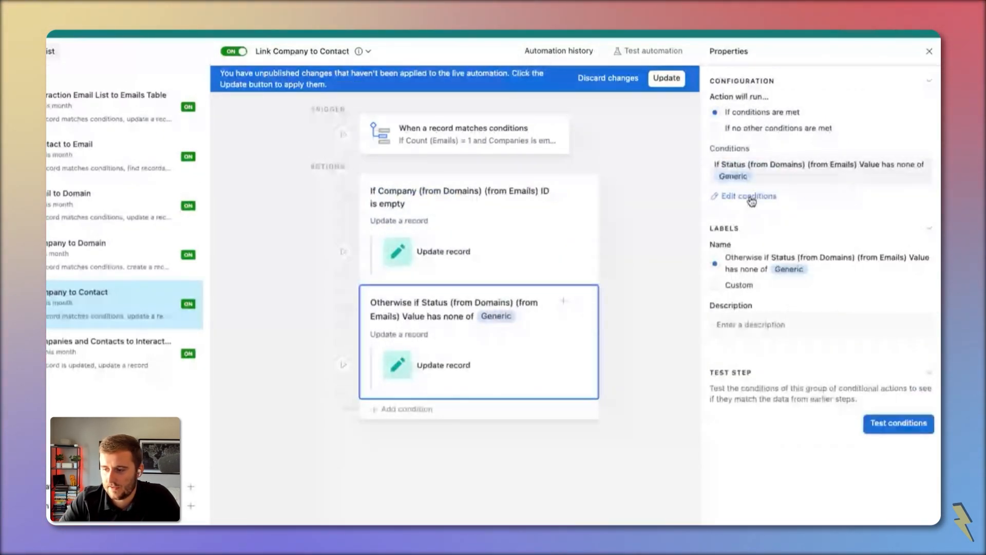
pyautogui.click(751, 200)
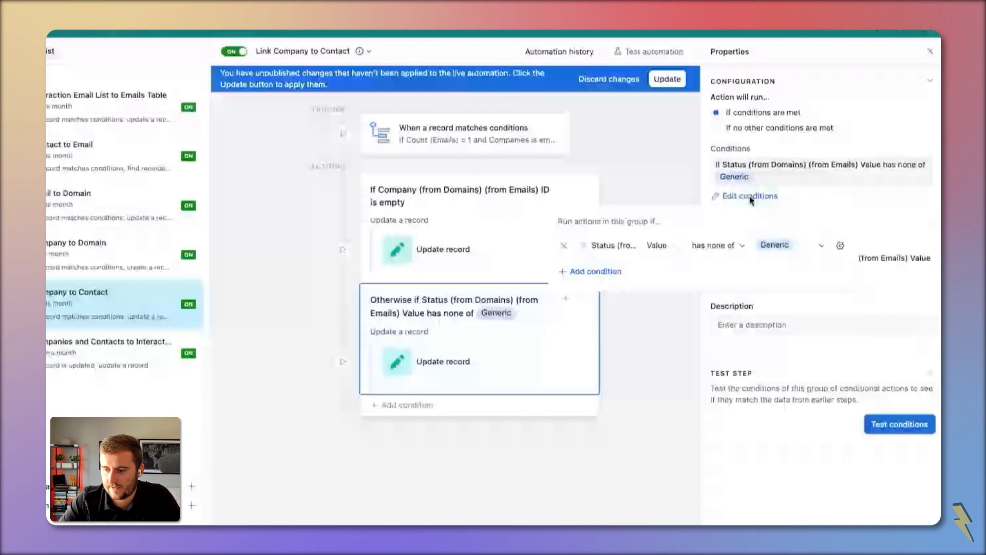
pyautogui.click(614, 245)
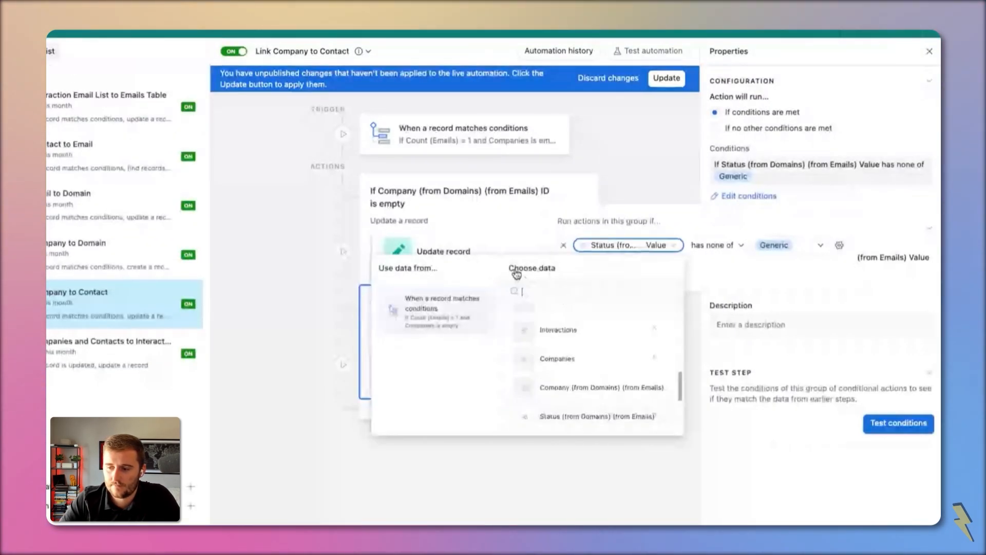
pyautogui.click(601, 387)
pyautogui.click(608, 407)
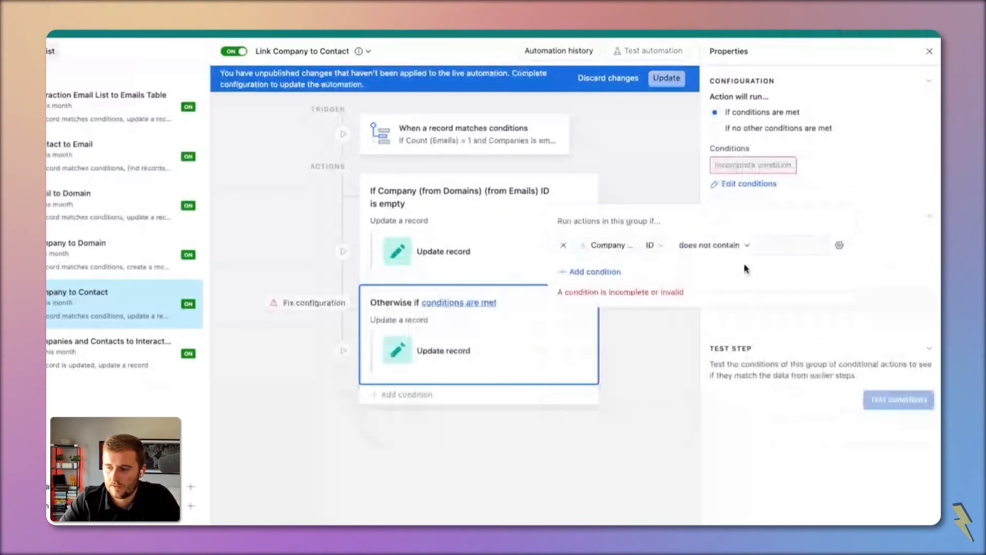
pyautogui.click(739, 245)
pyautogui.click(730, 354)
pyautogui.click(666, 78)
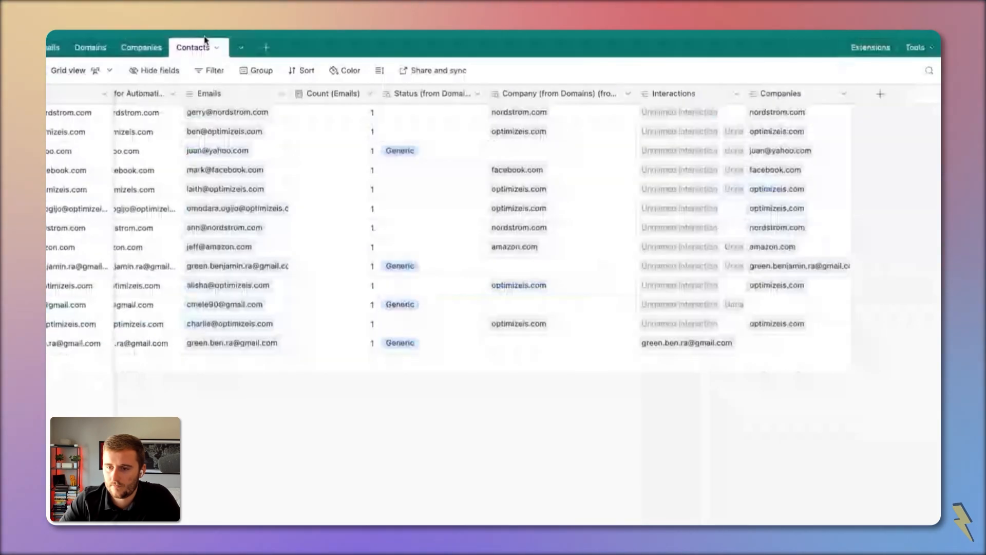
# - Delete all records from the Contacts table
pyautogui.hscroll(-6, 108, 136)
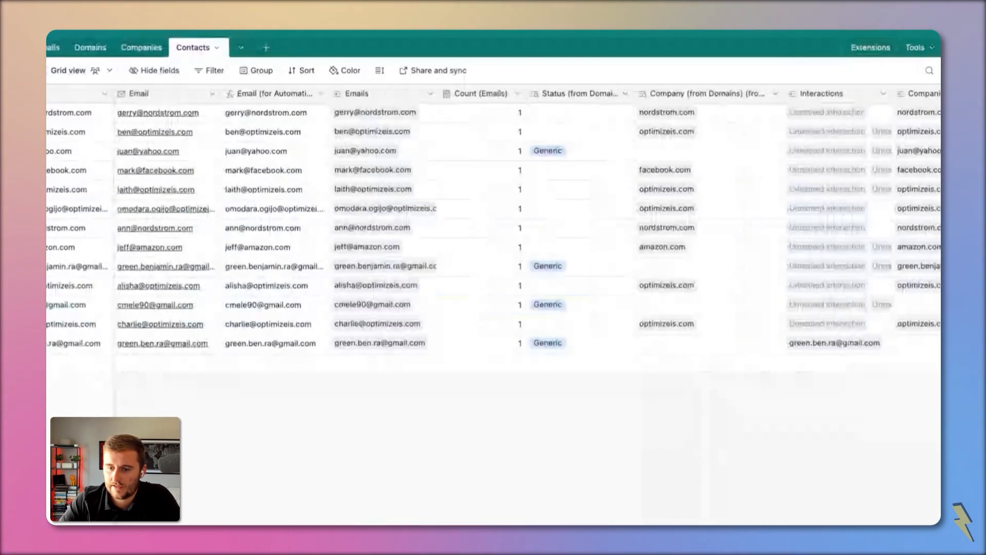
pyautogui.hotkey('ctrl', 'a')
pyautogui.rightClick(67, 182)
pyautogui.click(132, 222)
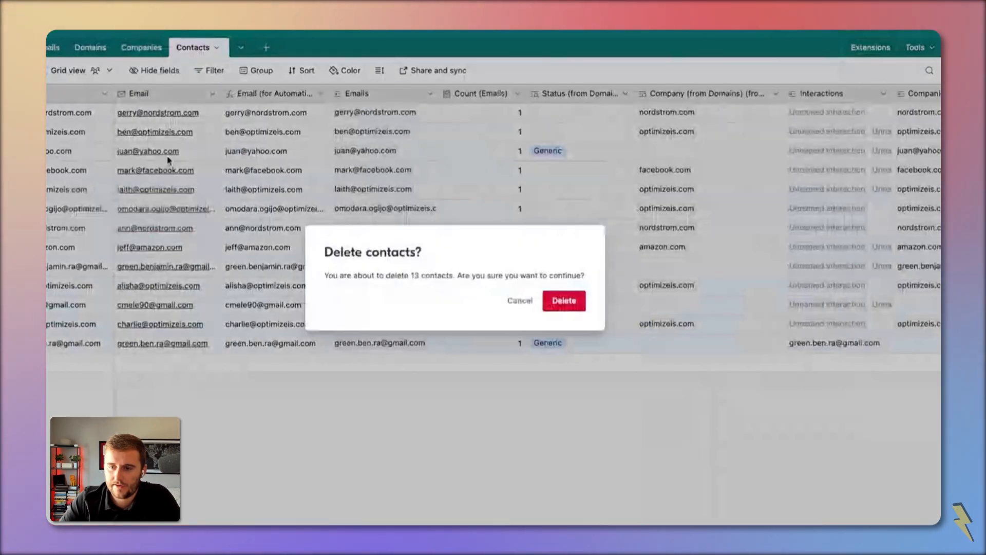
pyautogui.press('Return')
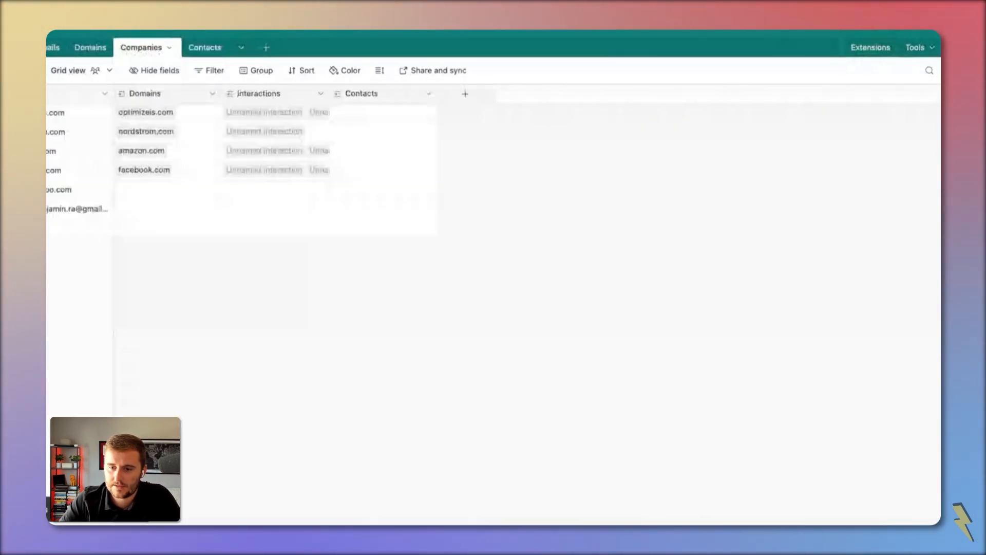
# - Delete all records from the Companies table
pyautogui.hotkey('ctrl', 'a')
pyautogui.rightClick(59, 126)
pyautogui.click(98, 177)
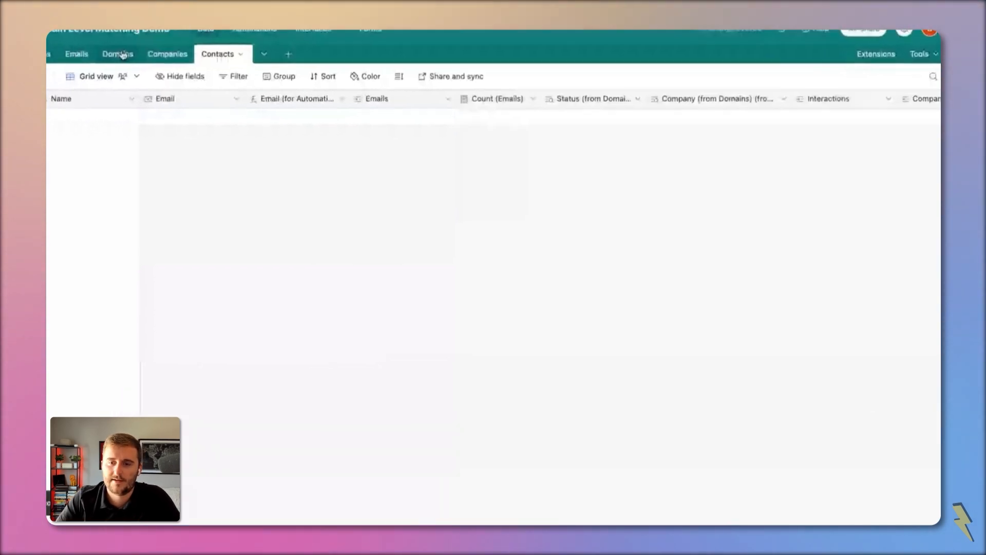
# - Delete all records from the Domains table
pyautogui.click(122, 54)
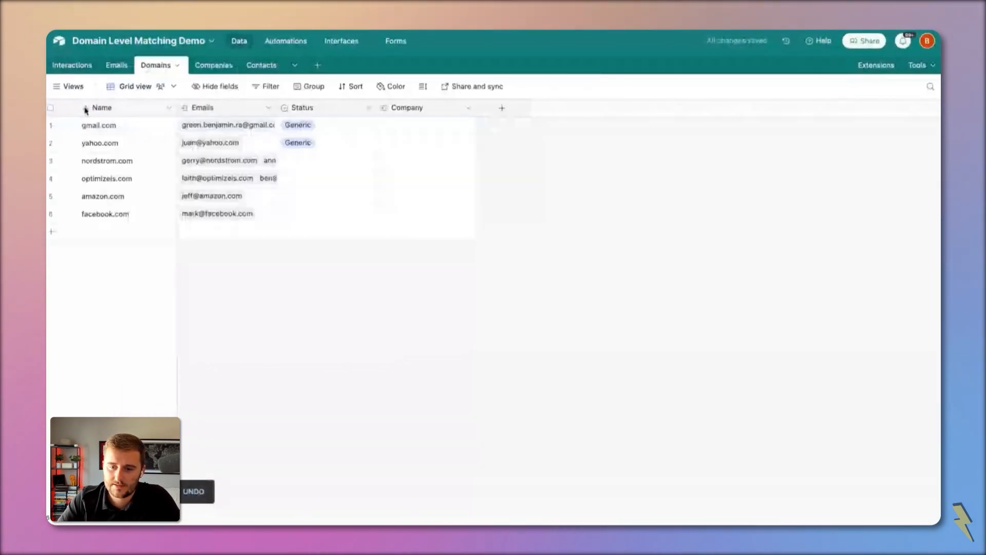
pyautogui.hotkey('ctrl', 'a')
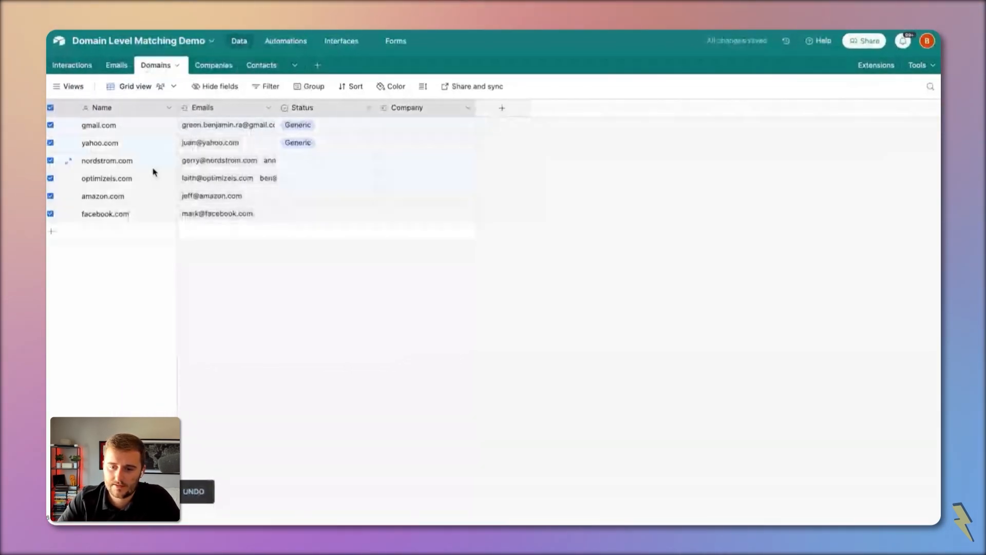
pyautogui.rightClick(155, 172)
pyautogui.click(205, 211)
# - Check the Companies, Emails and Contacts tables while the automations rebuild the records and their links
pyautogui.click(207, 66)
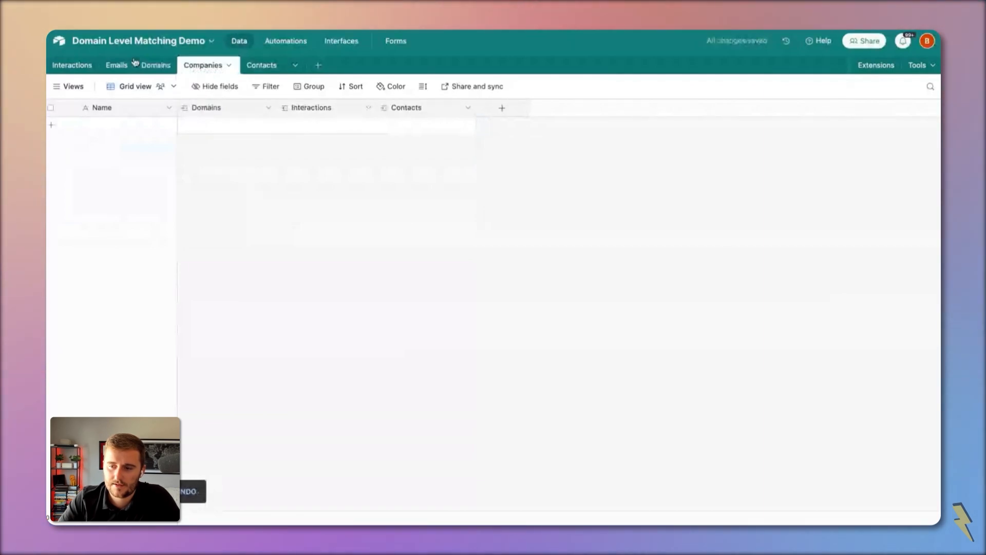
pyautogui.click(117, 64)
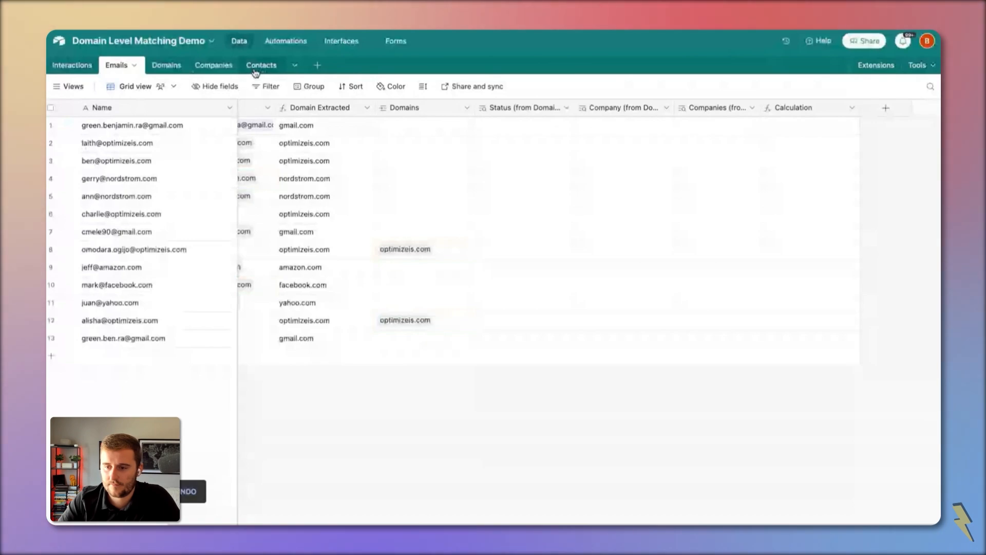
pyautogui.click(260, 65)
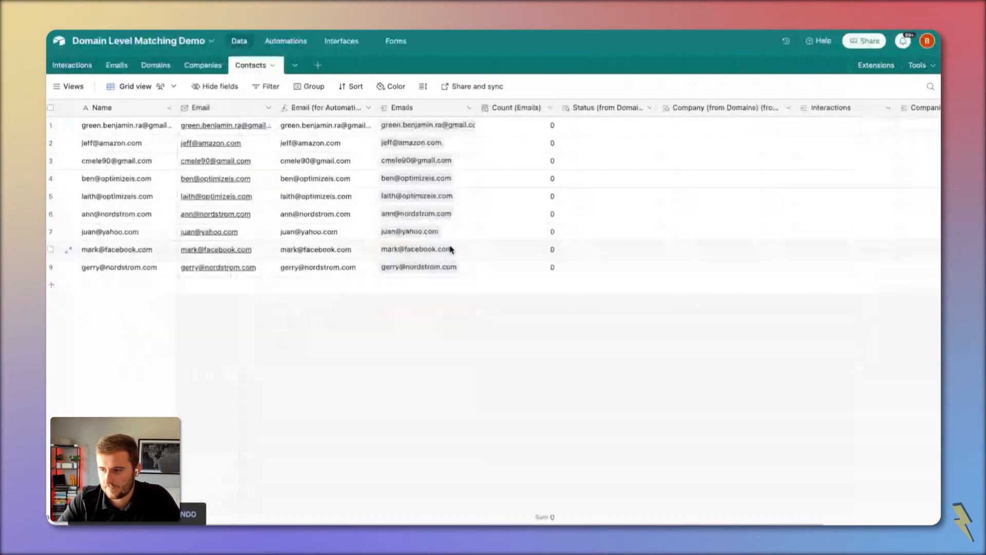
pyautogui.hscroll(5, 450, 249)
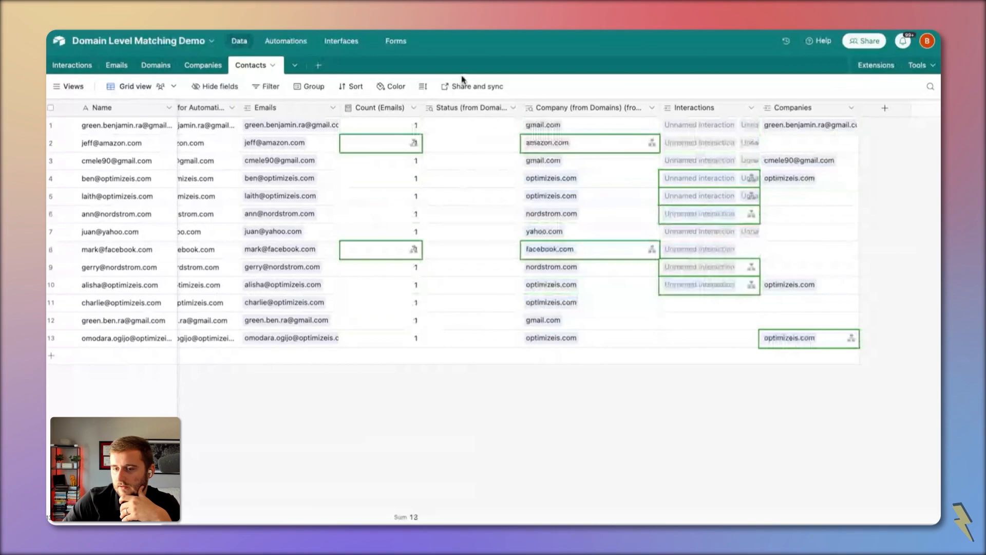
# - Widen the Contacts field in the Companies table and compare each company's linked contacts with the company links in the Contacts table
pyautogui.click(204, 64)
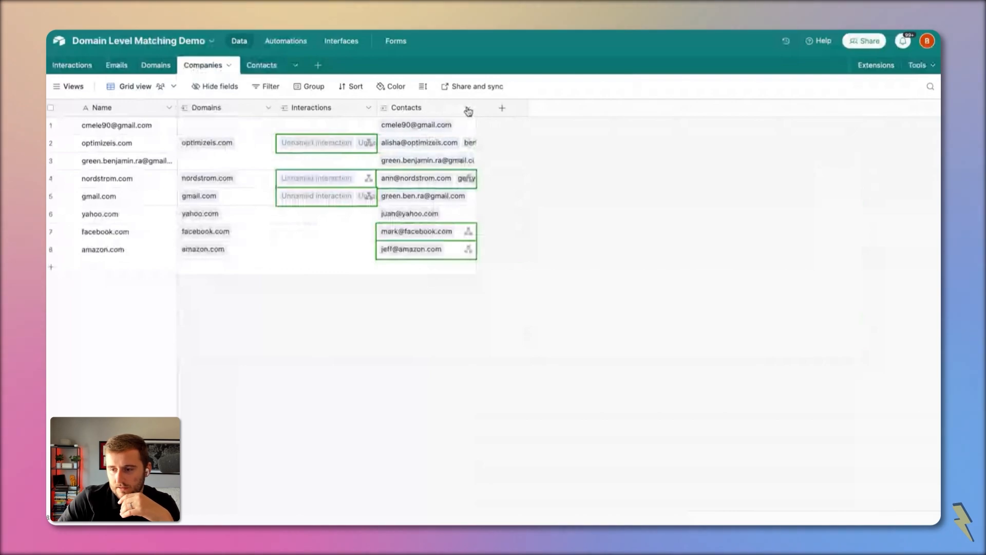
pyautogui.moveTo(468, 111); pyautogui.dragTo(636, 111)
pyautogui.click(543, 163)
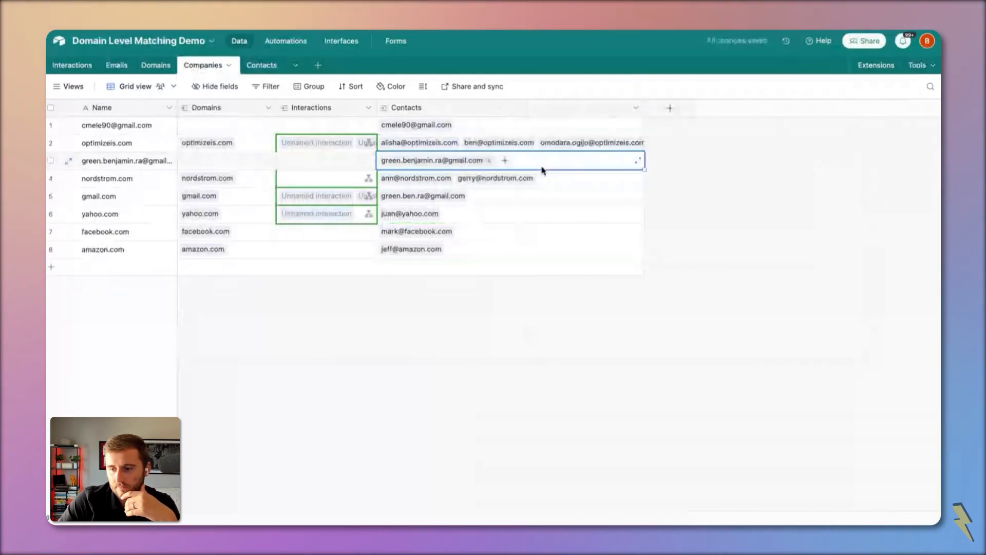
pyautogui.click(544, 178)
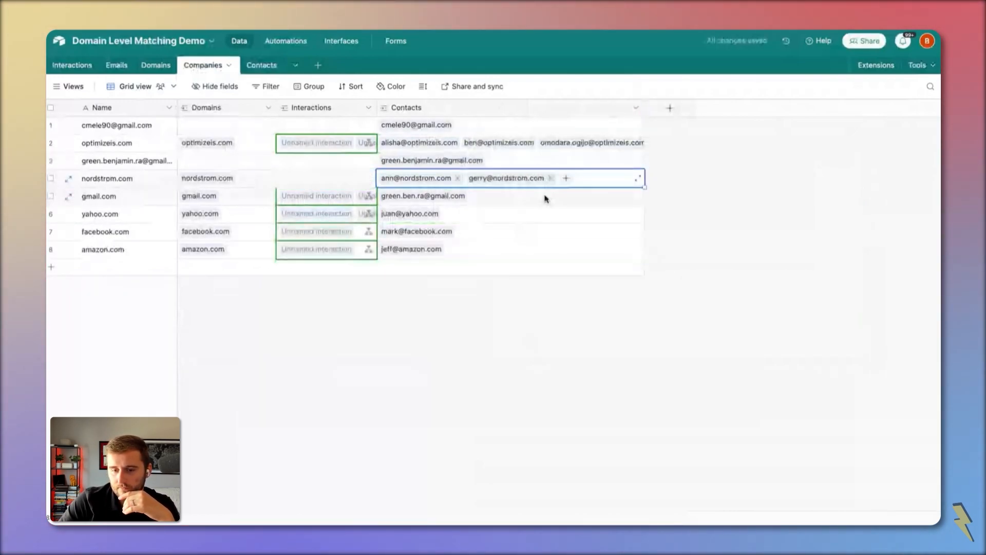
pyautogui.click(546, 199)
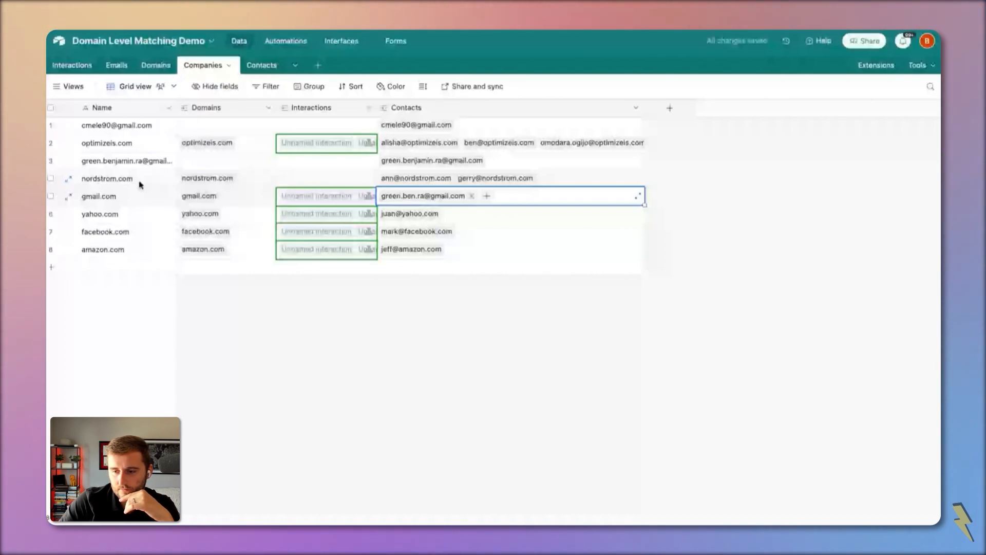
pyautogui.click(127, 197)
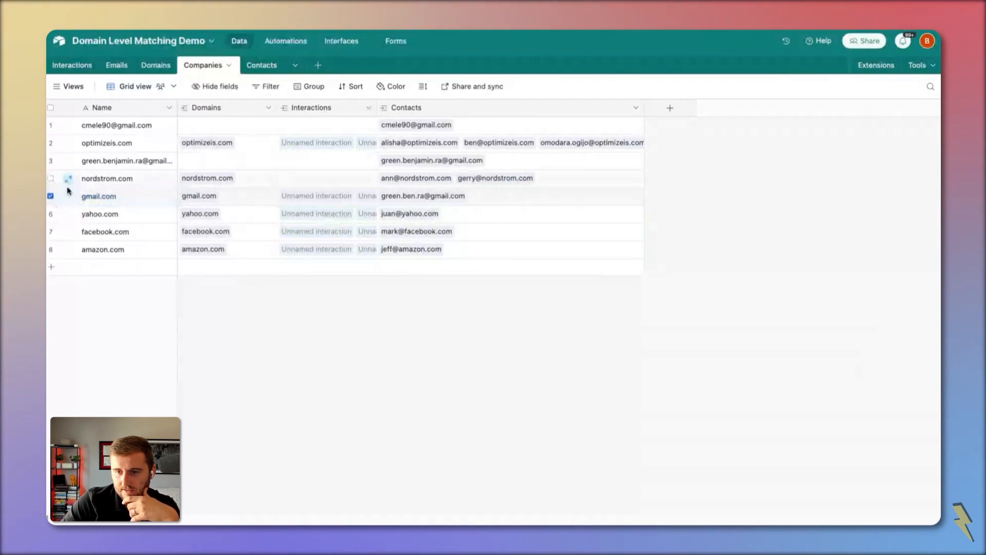
pyautogui.click(265, 68)
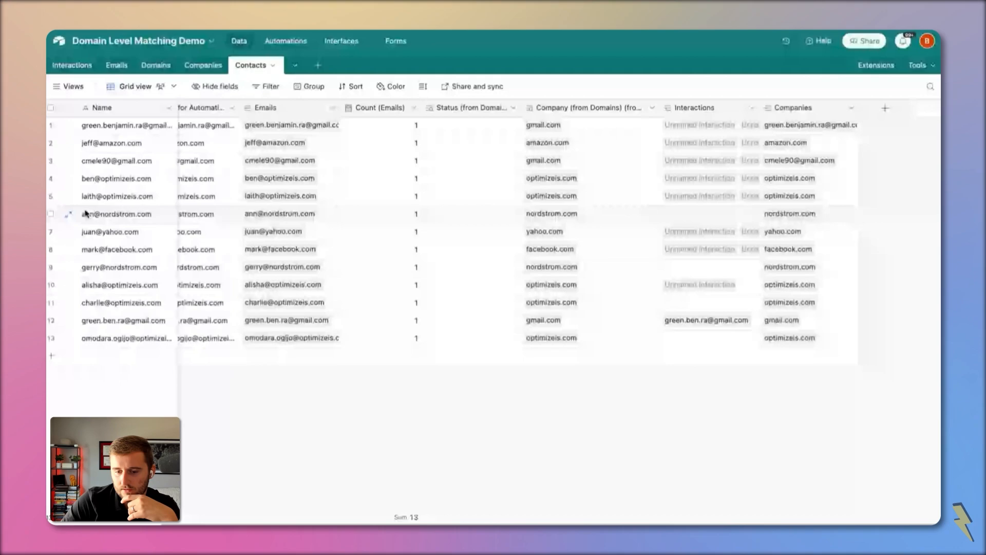
pyautogui.hscroll(-3, 102, 315)
pyautogui.hscroll(2, 101, 315)
pyautogui.click(553, 321)
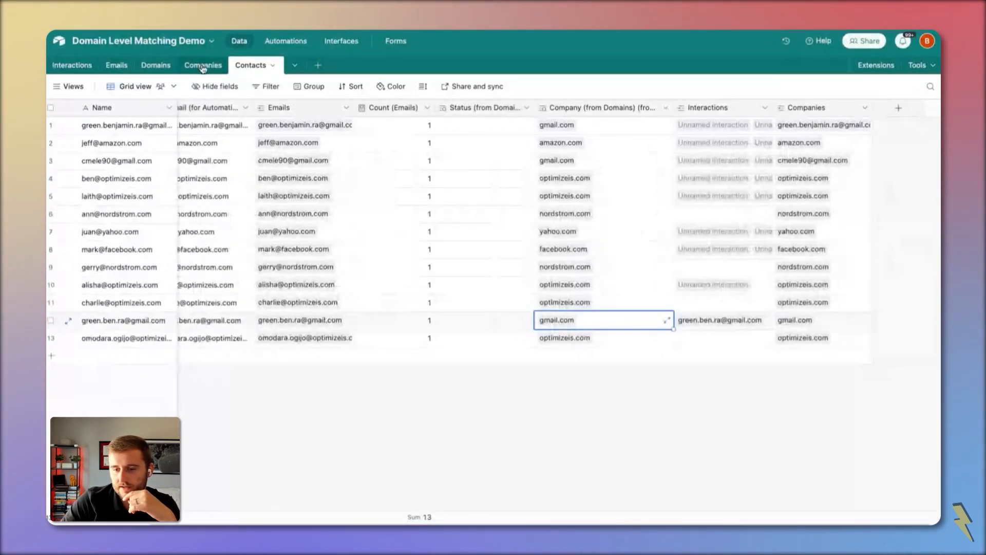
# - Set the Status of the gmail.com and yahoo.com records to Generic in the Domains table
pyautogui.click(156, 65)
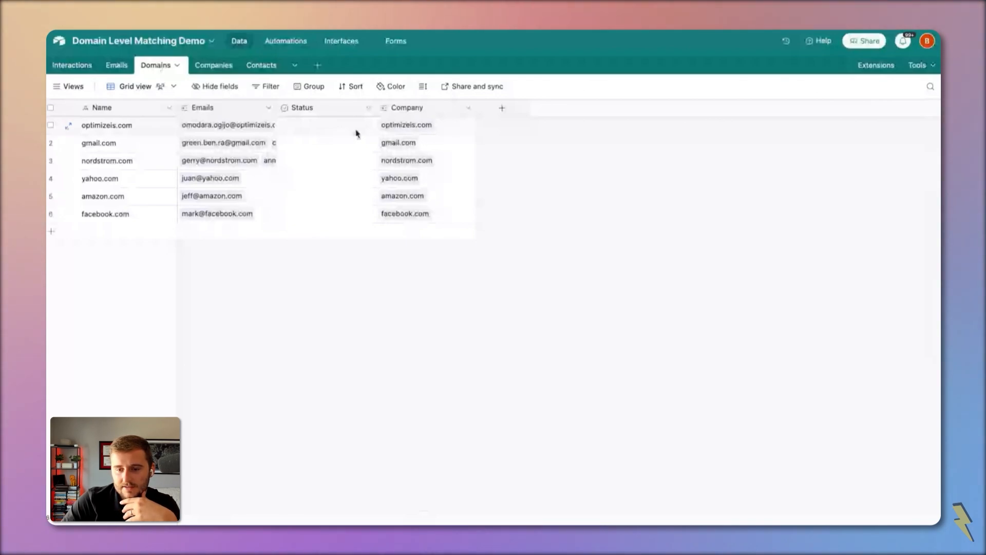
pyautogui.click(353, 147)
pyautogui.click(352, 148)
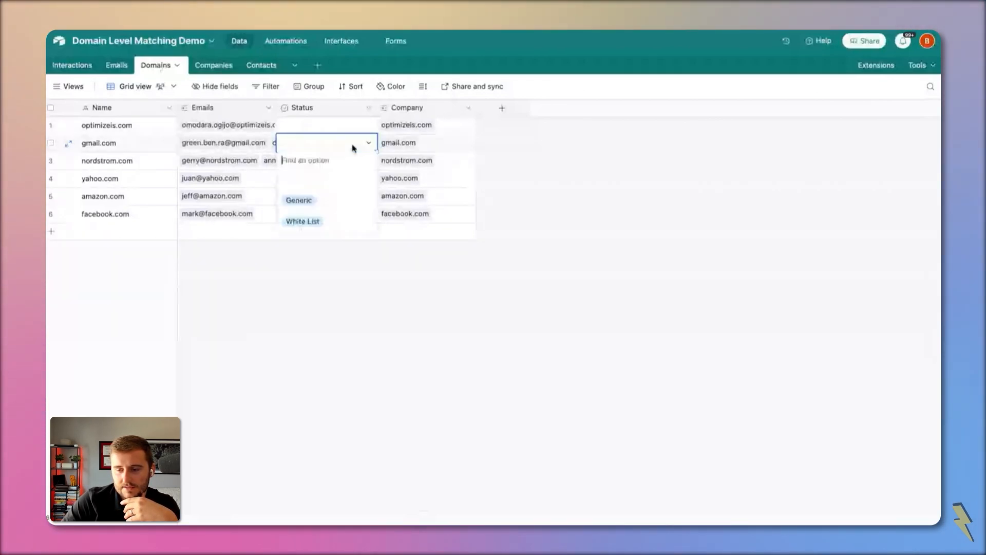
pyautogui.click(344, 201)
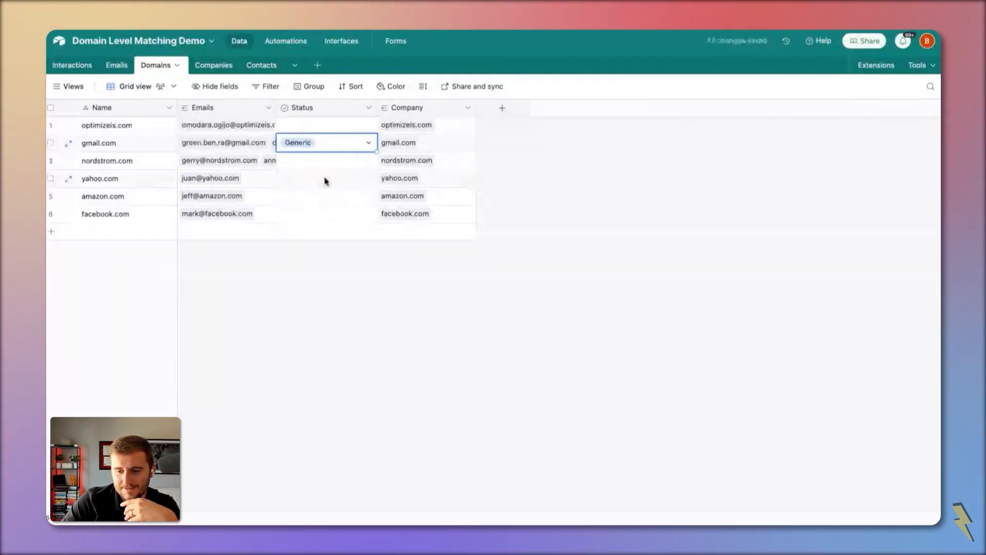
pyautogui.doubleClick(328, 180)
pyautogui.click(337, 234)
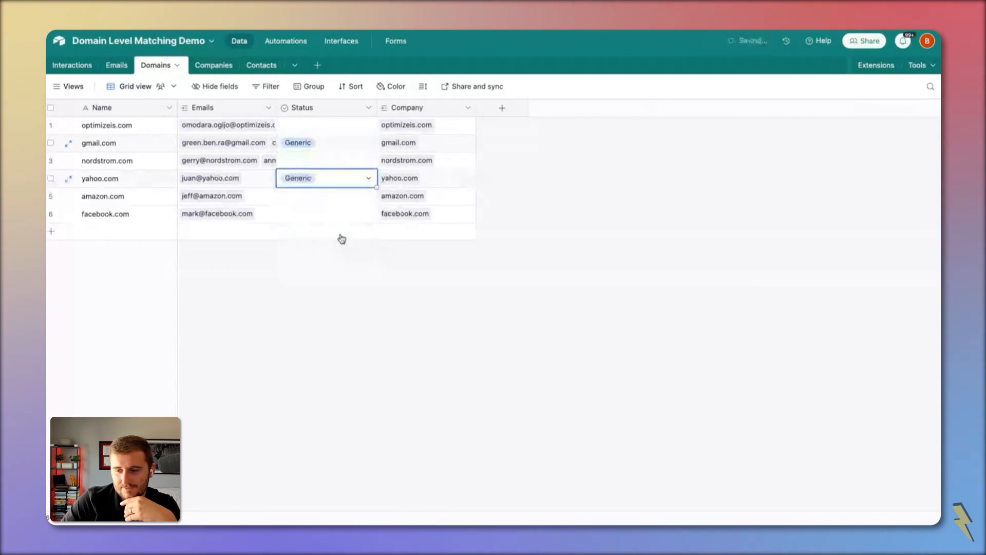
# - Delete the records in the Companies table, first selecting the companies named after full email addresses
pyautogui.click(232, 69)
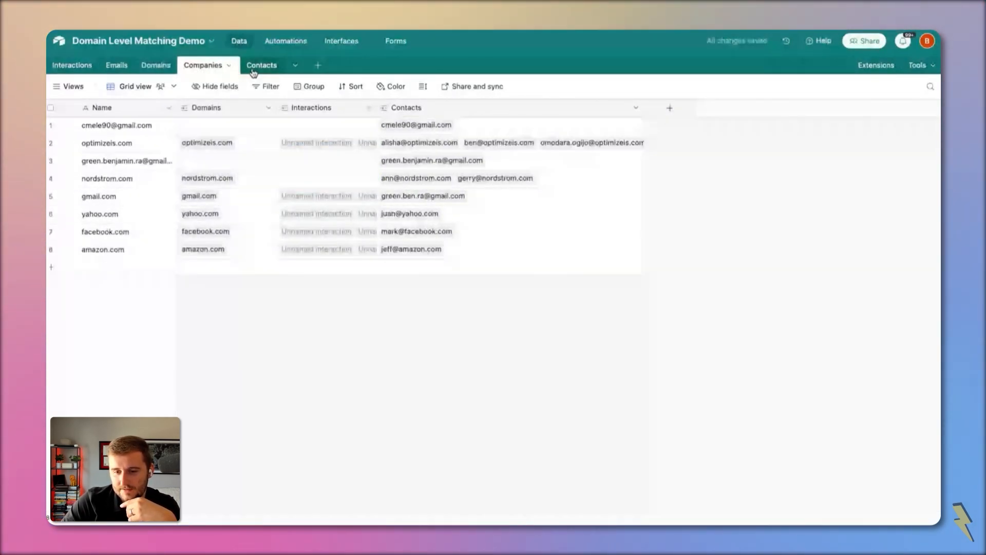
pyautogui.click(50, 125)
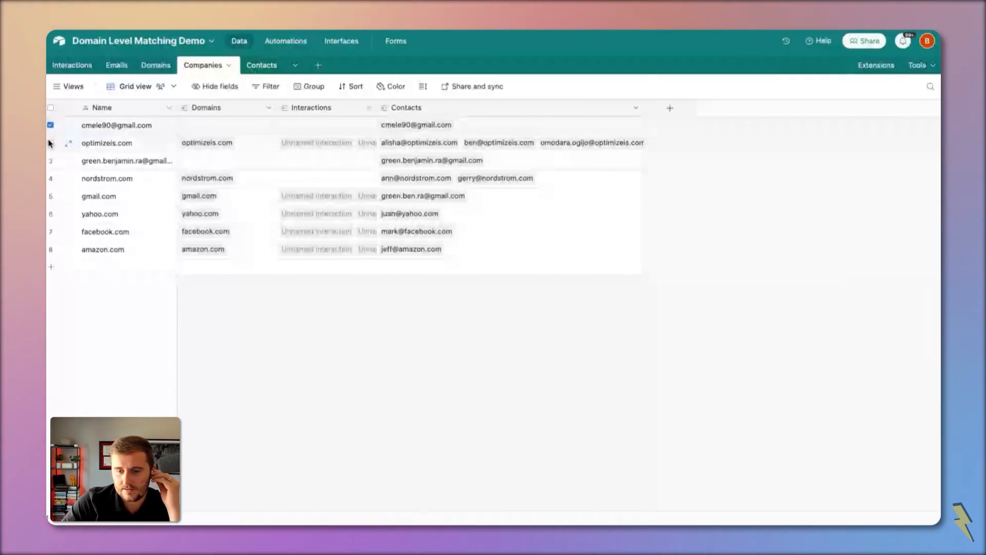
pyautogui.click(50, 142)
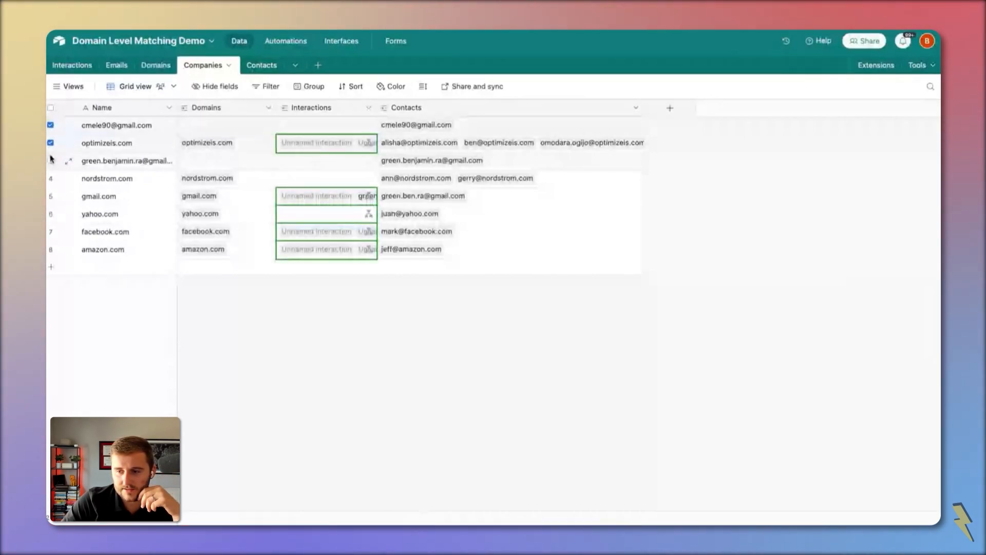
pyautogui.click(51, 144)
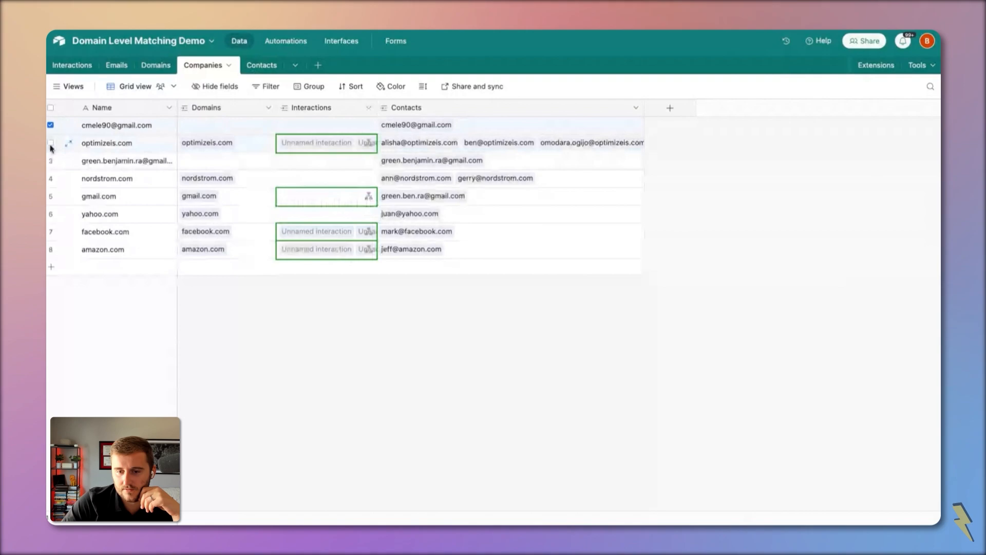
pyautogui.click(51, 160)
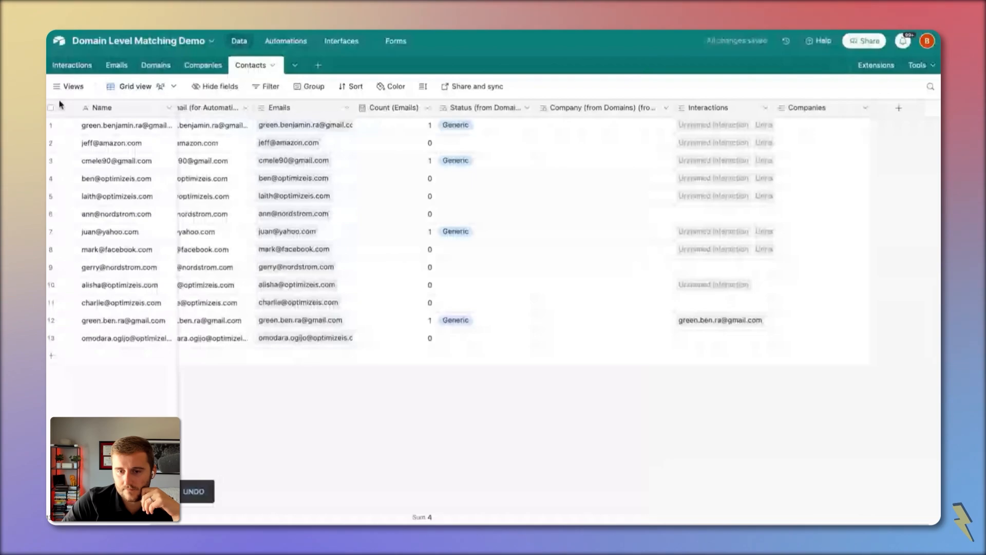
# - Delete all records in the Contacts table
pyautogui.click(50, 107)
pyautogui.rightClick(115, 156)
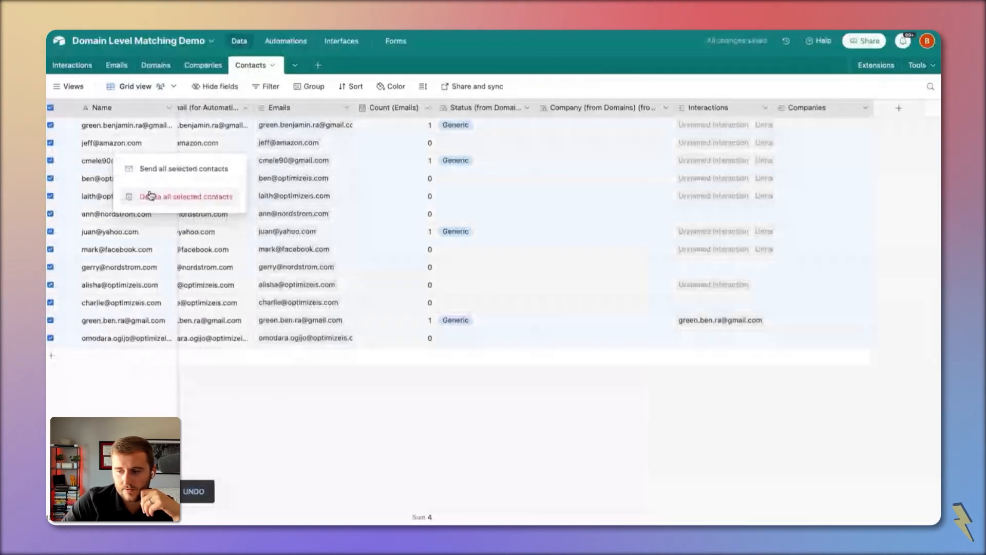
pyautogui.click(150, 196)
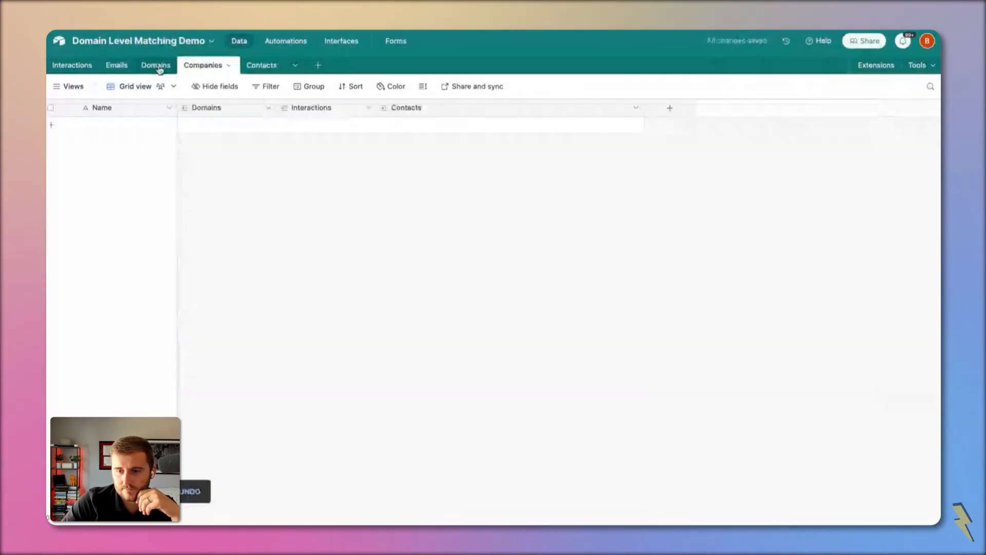
# - Check the company links in the Domains, Companies and Contacts tables as the automations rebuild them, especially for contacts with Generic status
pyautogui.click(157, 66)
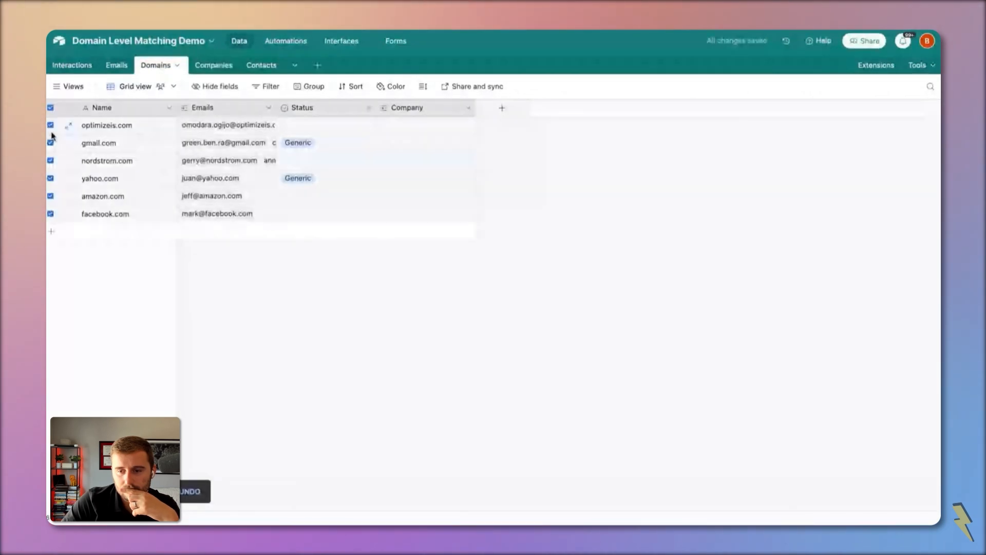
pyautogui.click(51, 177)
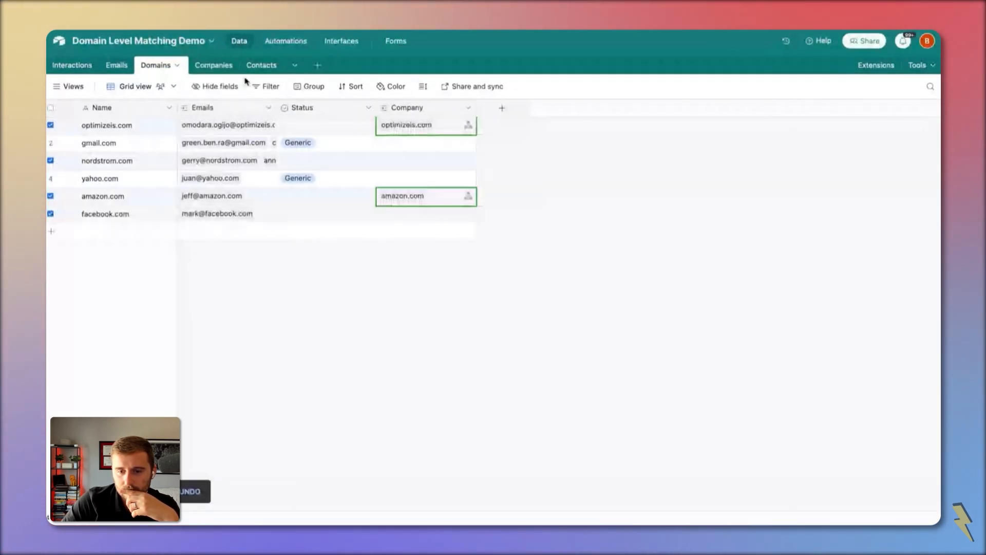
pyautogui.click(214, 66)
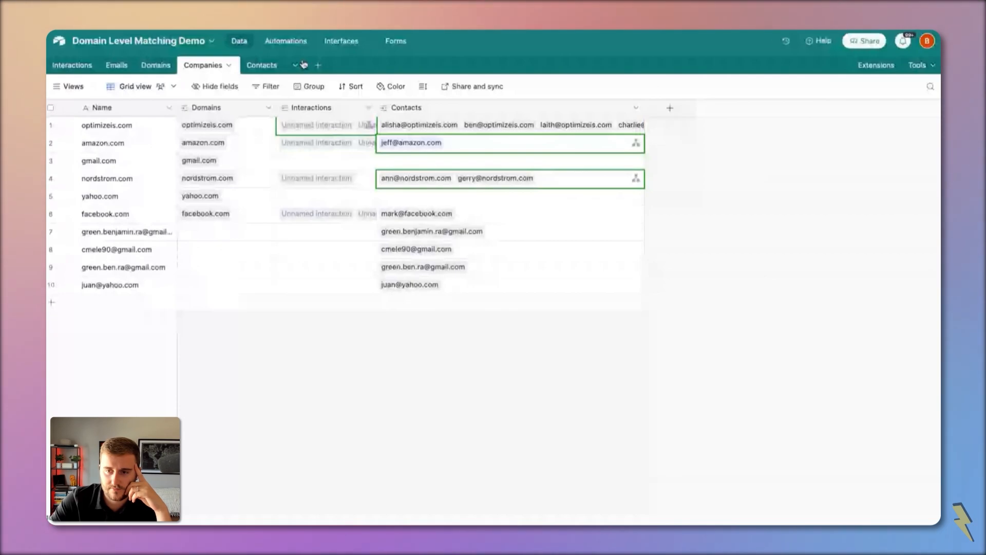
pyautogui.click(268, 64)
pyautogui.hscroll(1, 221, 249)
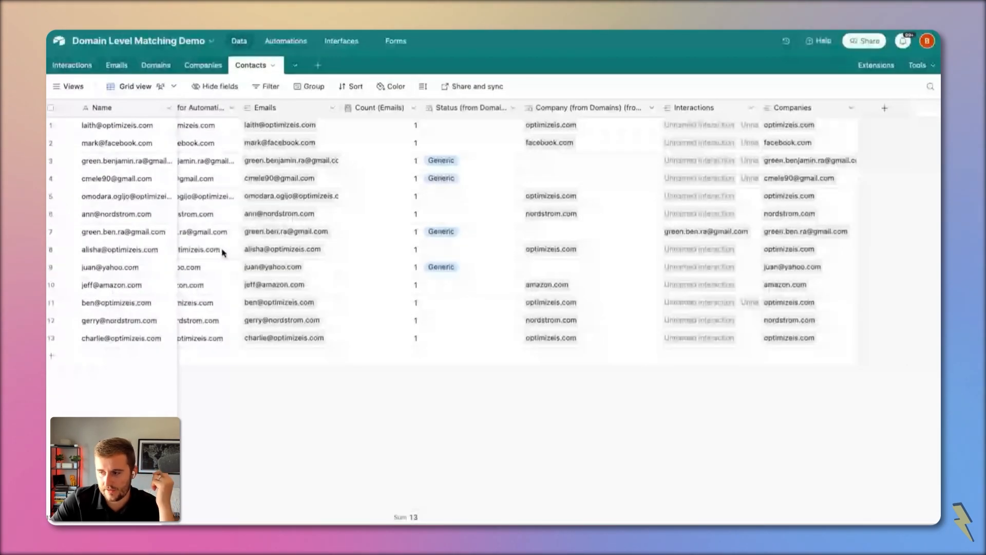
pyautogui.click(810, 160)
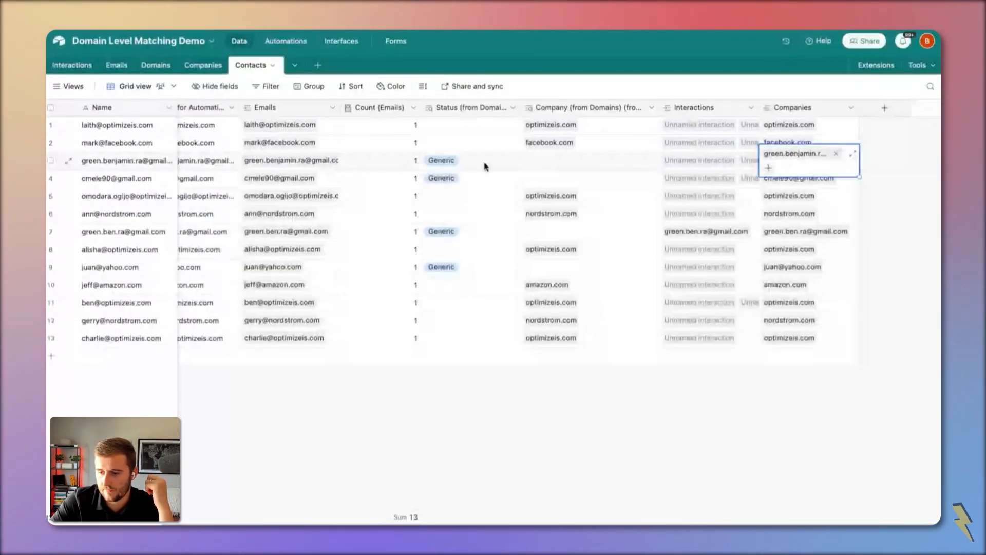
pyautogui.click(477, 231)
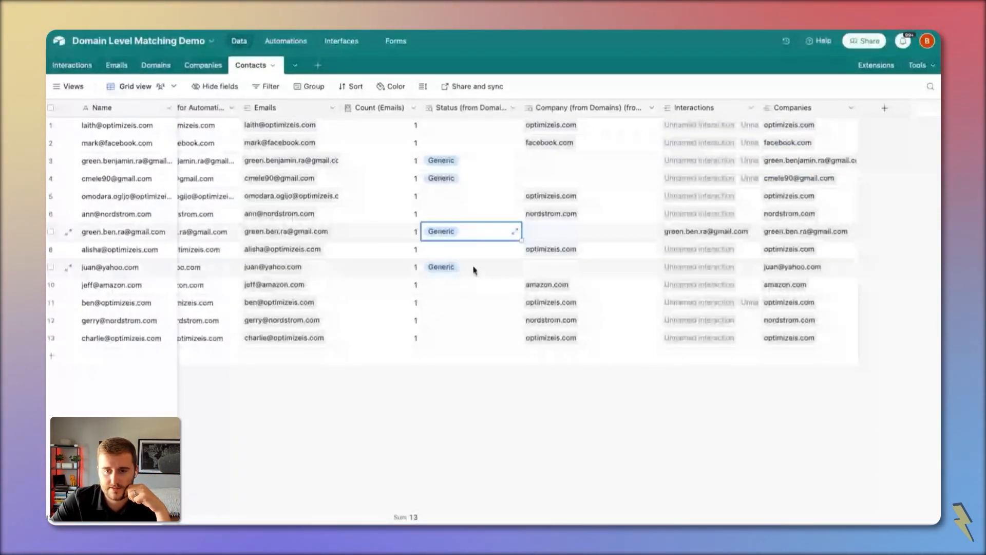
pyautogui.click(474, 270)
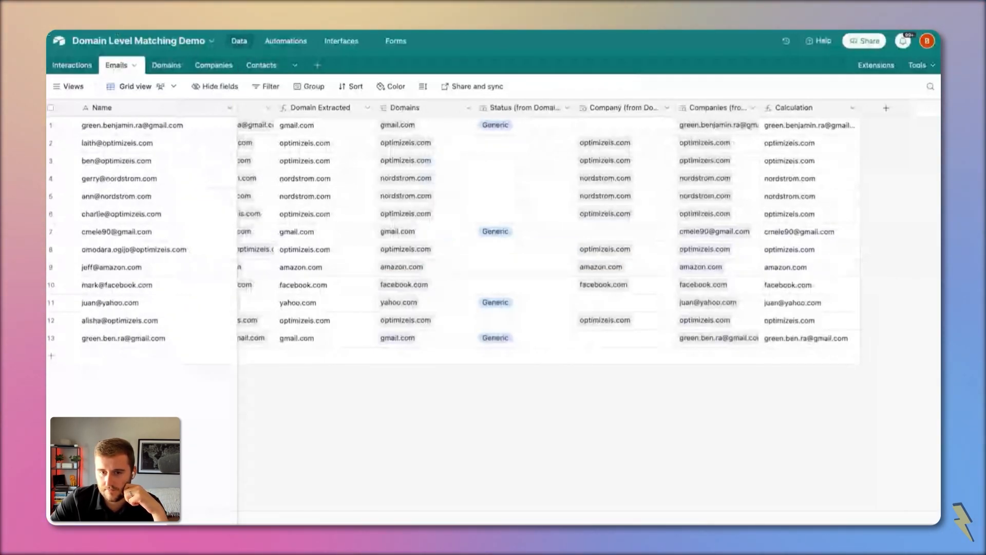
# - Compare the Company lookup with the Companies links in the Interactions table, especially for interactions with generic-domain emails
pyautogui.click(75, 66)
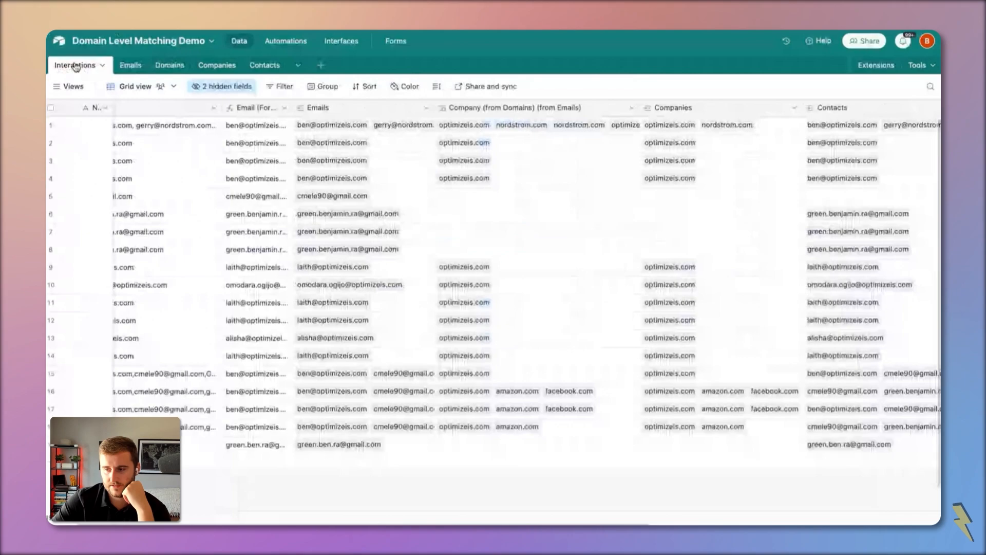
pyautogui.hscroll(3, 367, 310)
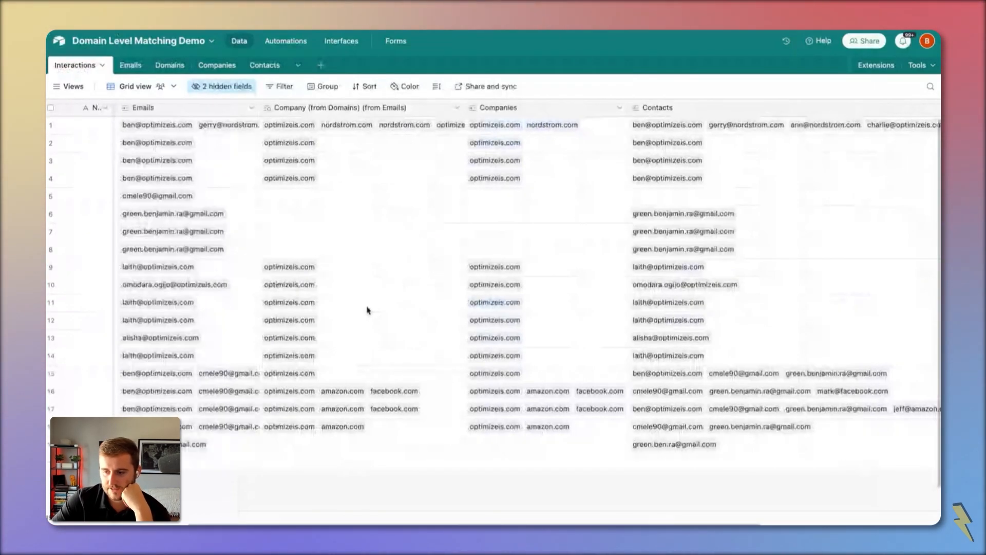
pyautogui.click(495, 197)
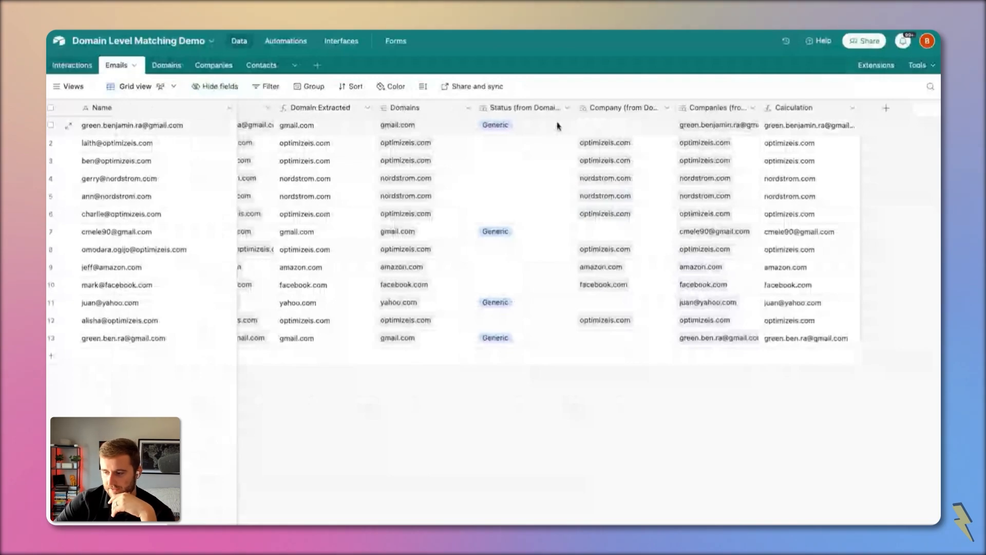
# - Rename the Calculation formula field in the Emails table to Companies Master
pyautogui.doubleClick(801, 109)
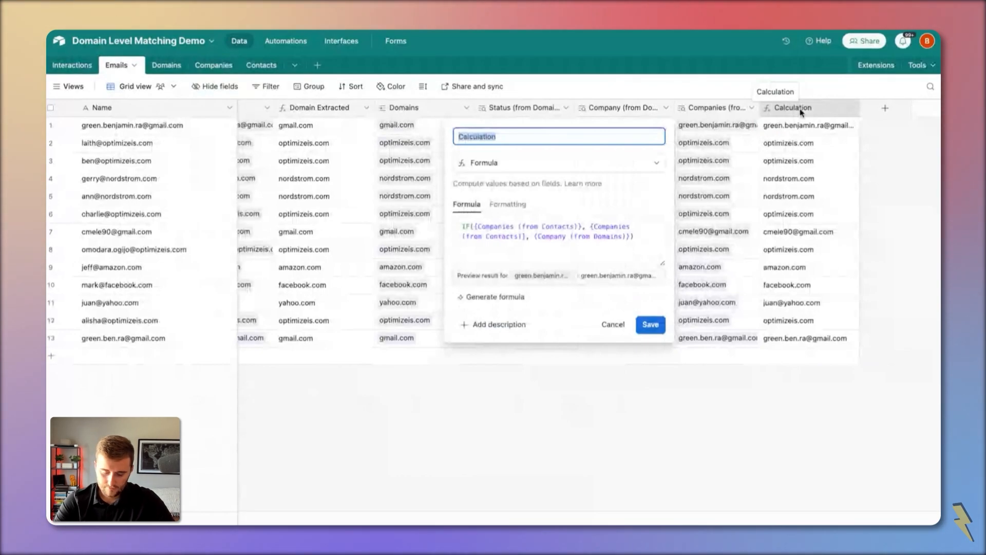
pyautogui.write('Co')
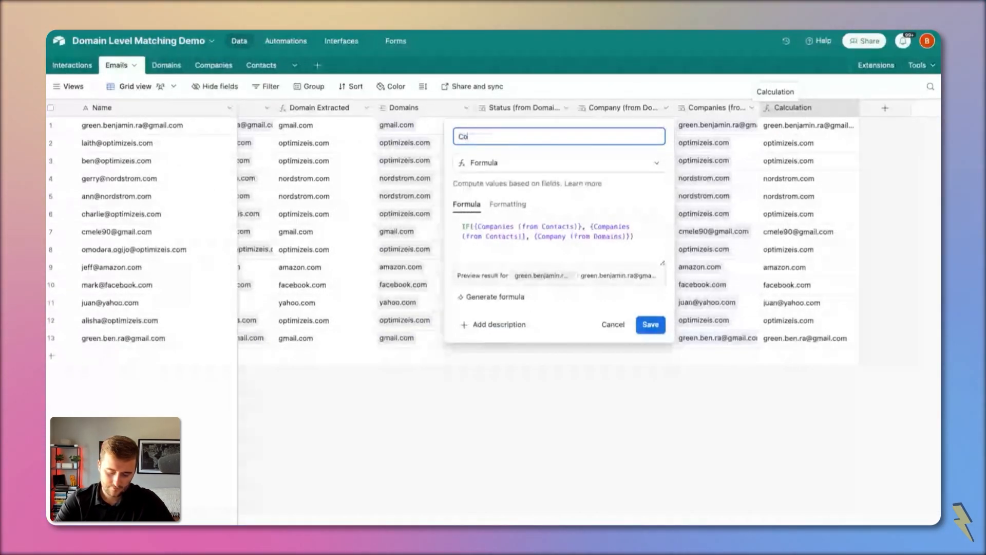
pyautogui.write('mpanies Master')
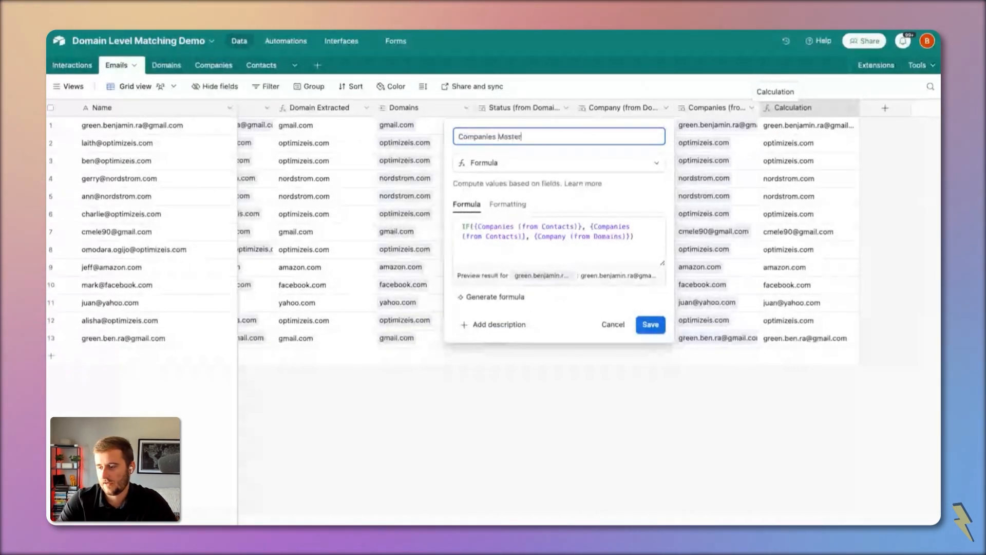
pyautogui.press('Return')
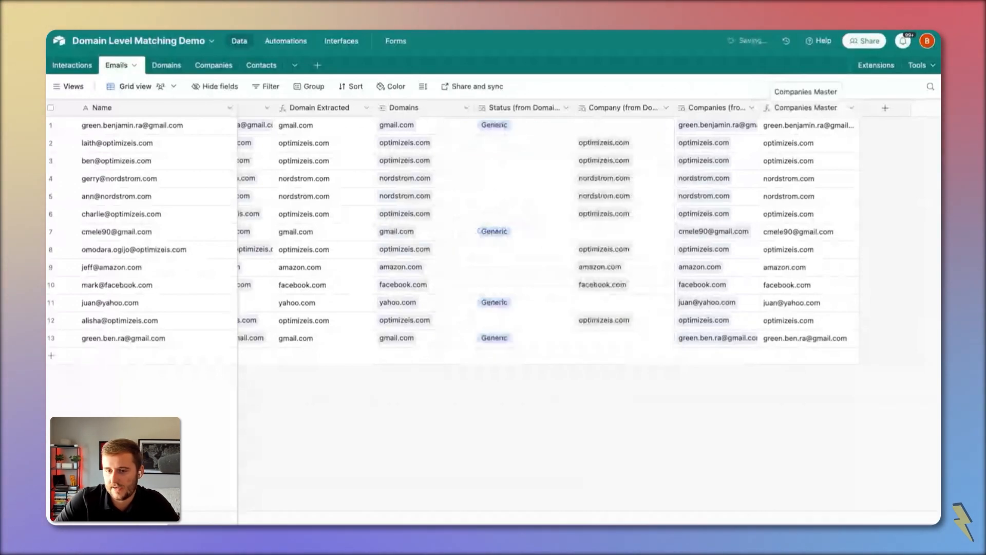
pyautogui.doubleClick(791, 107)
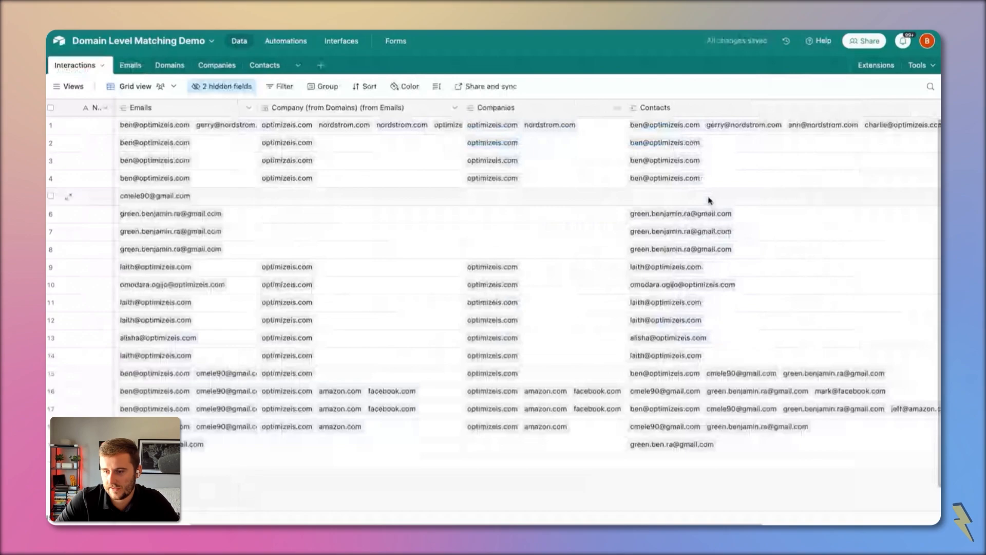
# - Make the Company (from Domains) (from Emails) lookup in the Interactions table return Companies Master from Emails, accepting the impact on dependent automations
pyautogui.hscroll(-5, 518, 112)
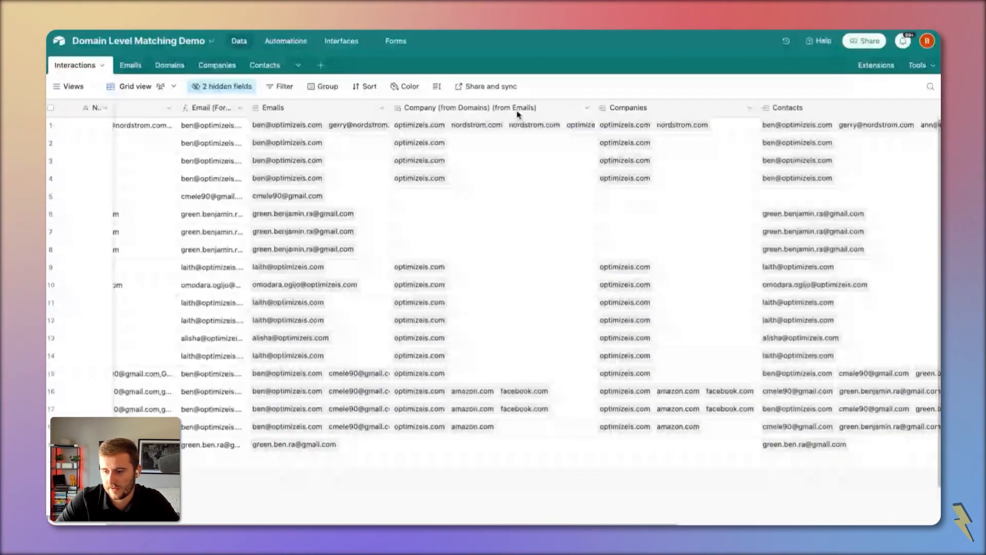
pyautogui.doubleClick(517, 112)
pyautogui.click(463, 282)
pyautogui.click(465, 286)
pyautogui.click(608, 346)
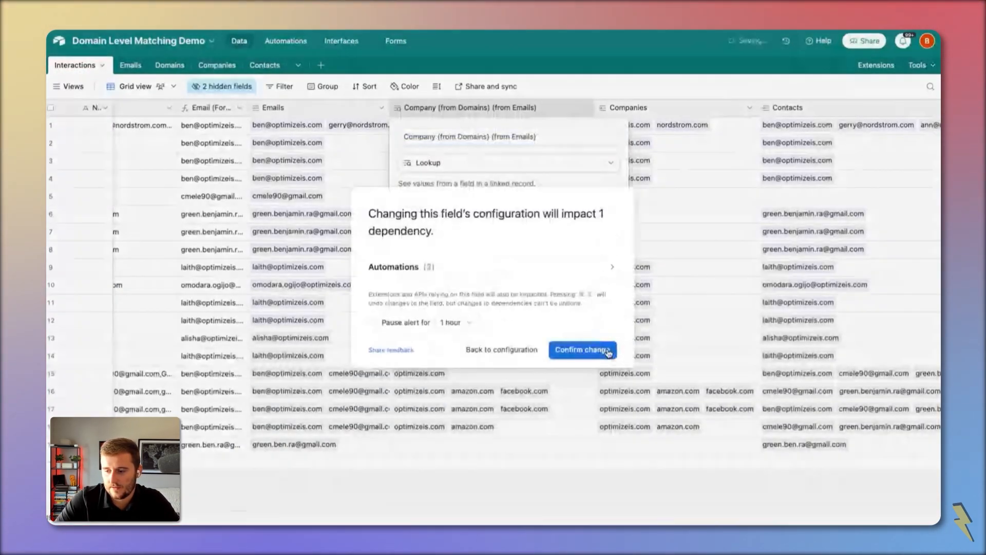
pyautogui.click(608, 350)
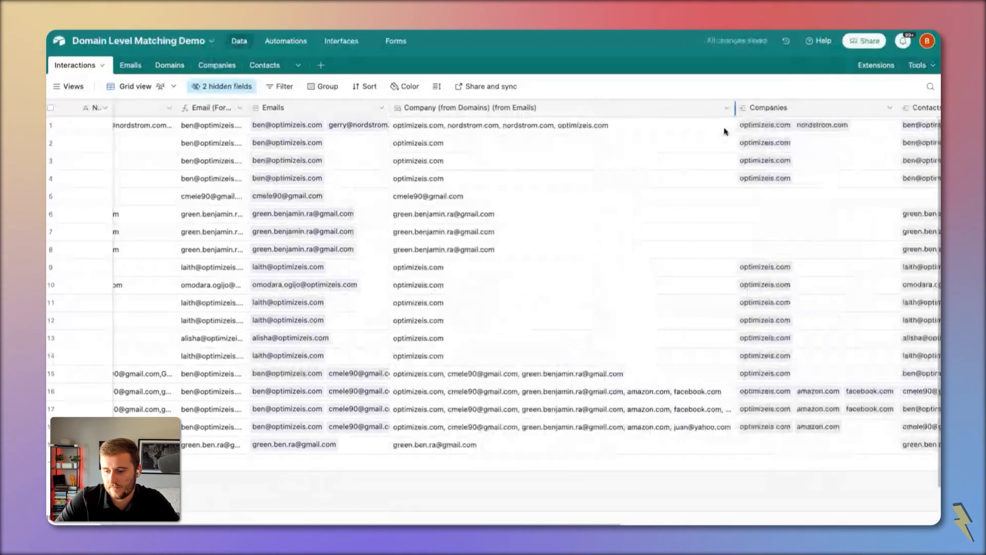
# - Remove the invalid Companies field from the Update record action of the Link Companies and Contacts automation and add Companies again
pyautogui.doubleClick(483, 107)
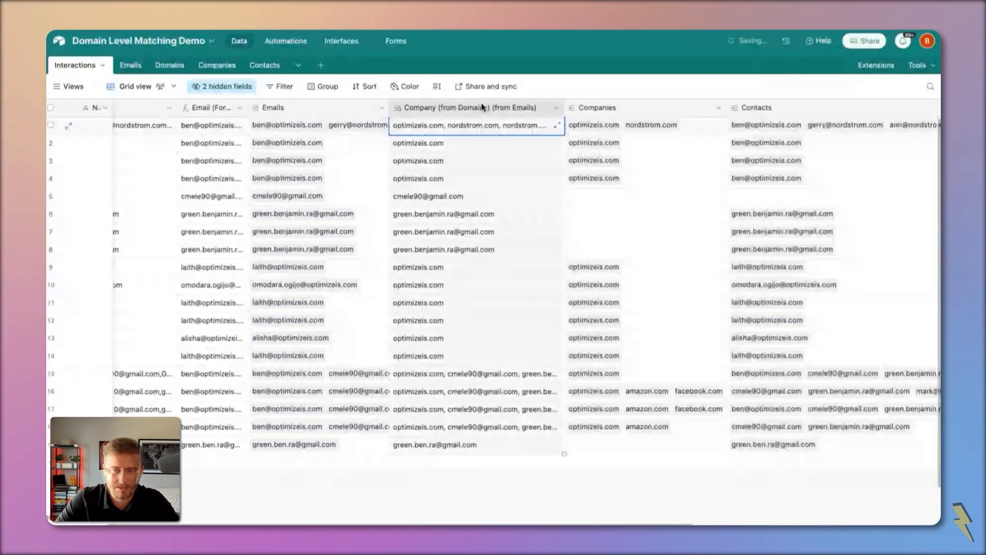
pyautogui.click(285, 41)
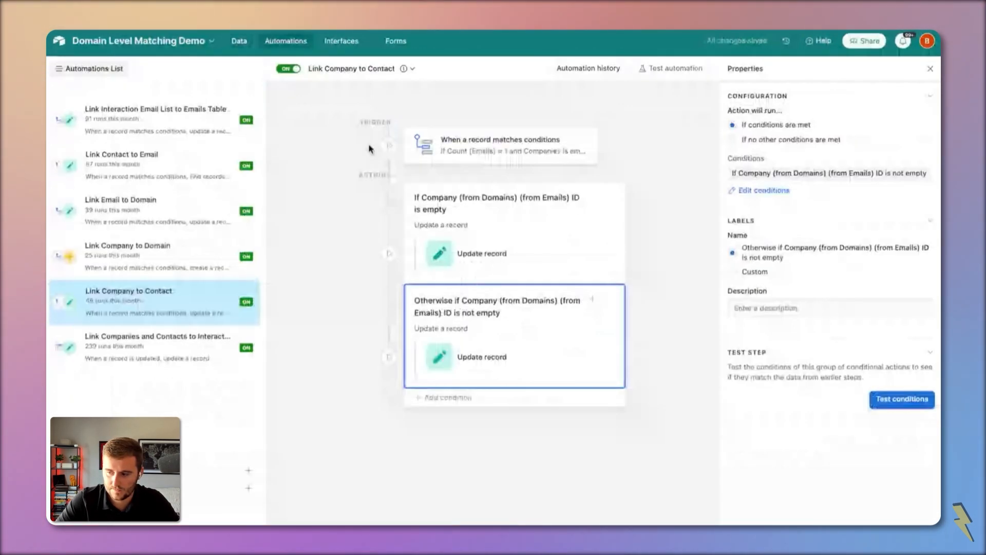
pyautogui.click(203, 357)
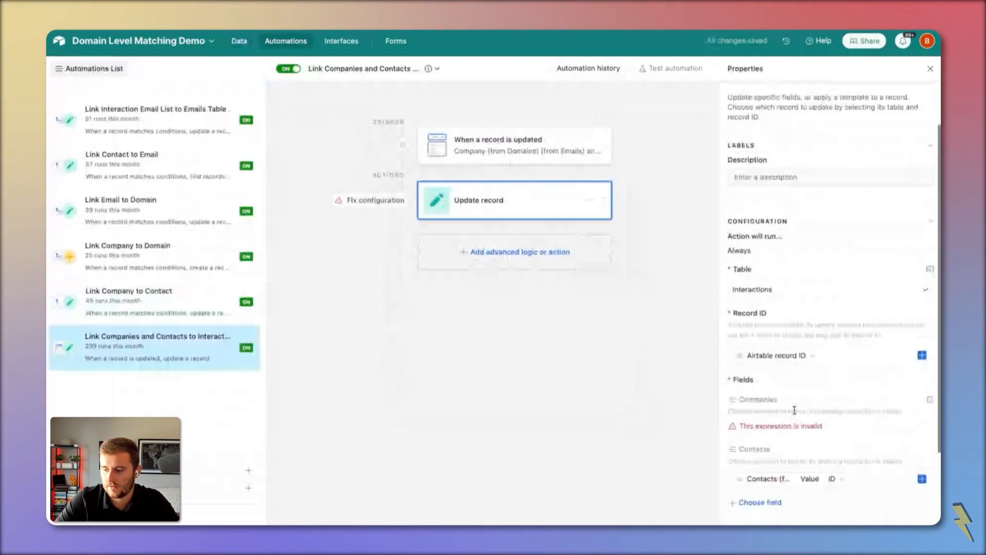
pyautogui.click(929, 402)
pyautogui.click(776, 453)
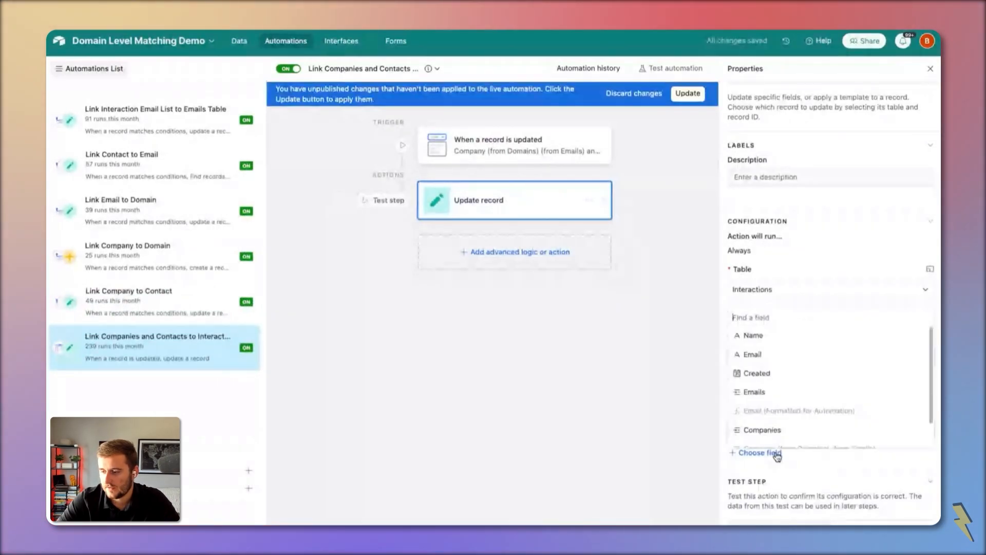
pyautogui.click(782, 394)
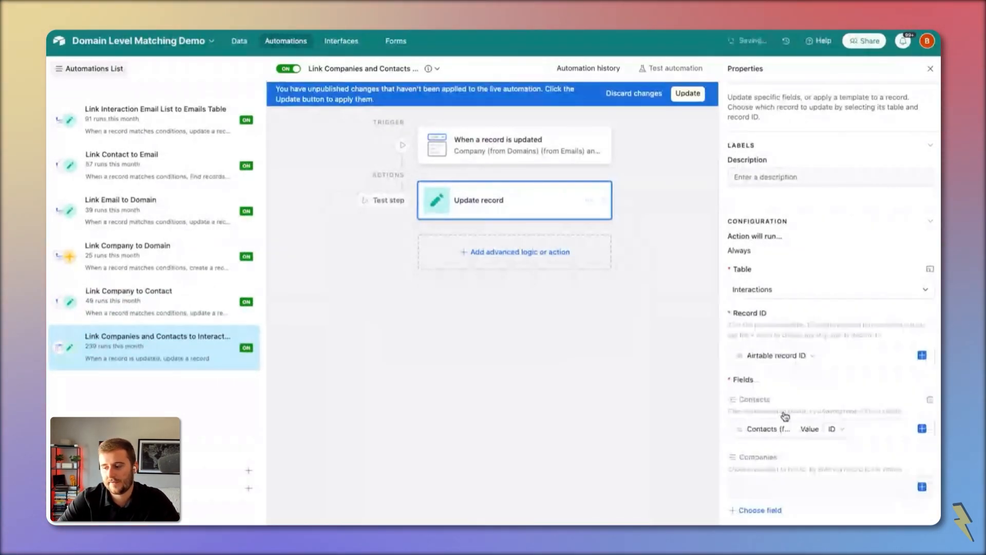
# - Fill the Companies field with the Company (from Domains) (from Emails) value from the trigger record and update the live automation
pyautogui.click(766, 486)
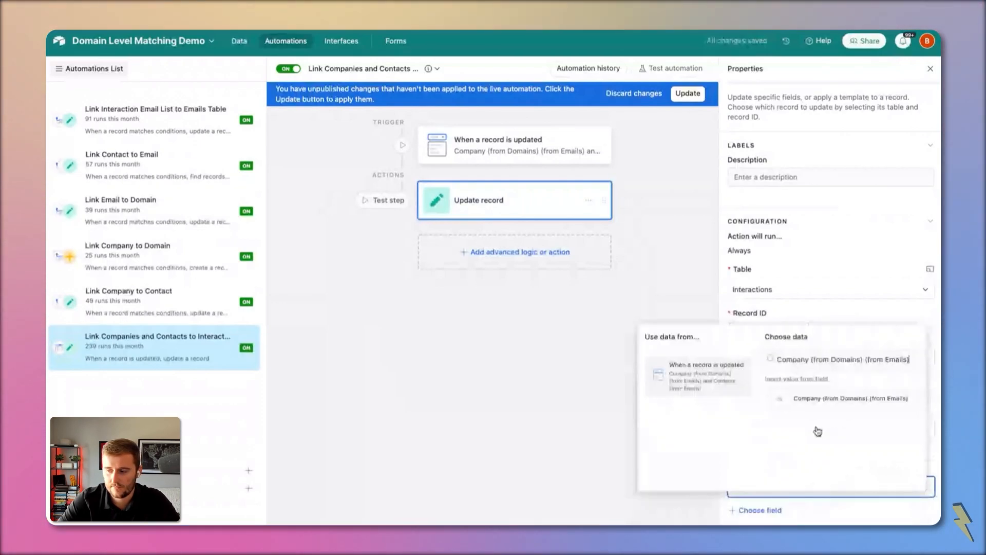
pyautogui.click(828, 401)
pyautogui.click(809, 466)
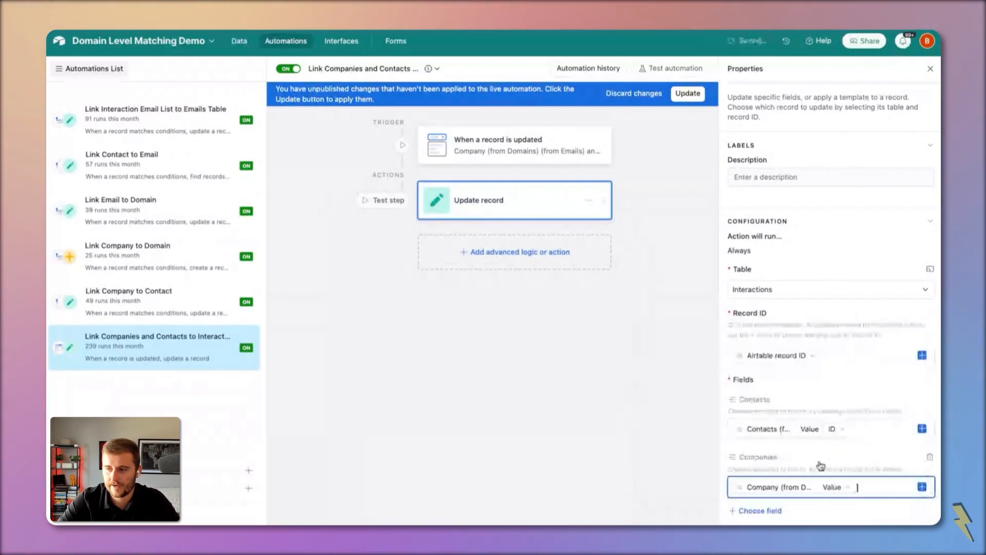
pyautogui.click(684, 97)
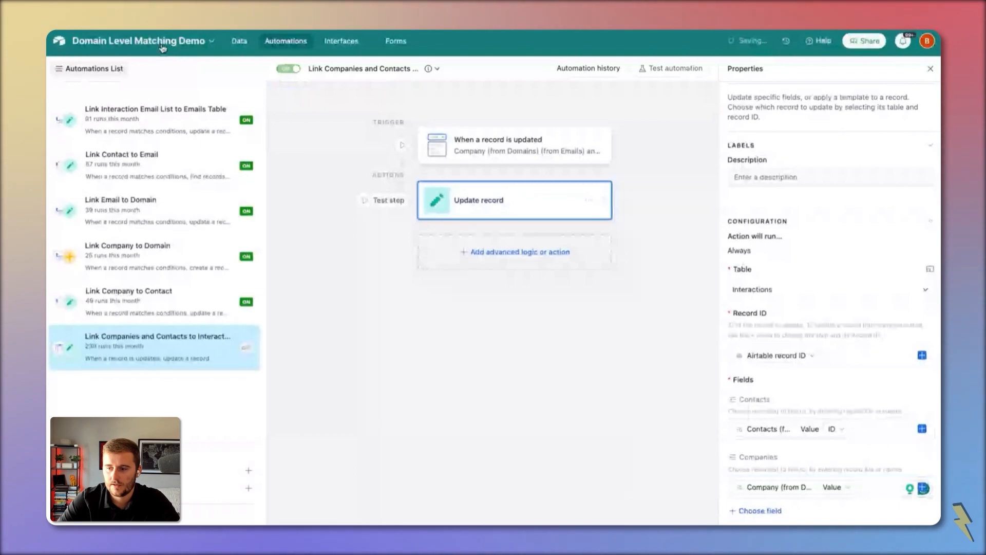
# - Delete all records in the Contacts table and all records in the Companies table to retest the automations
pyautogui.click(240, 41)
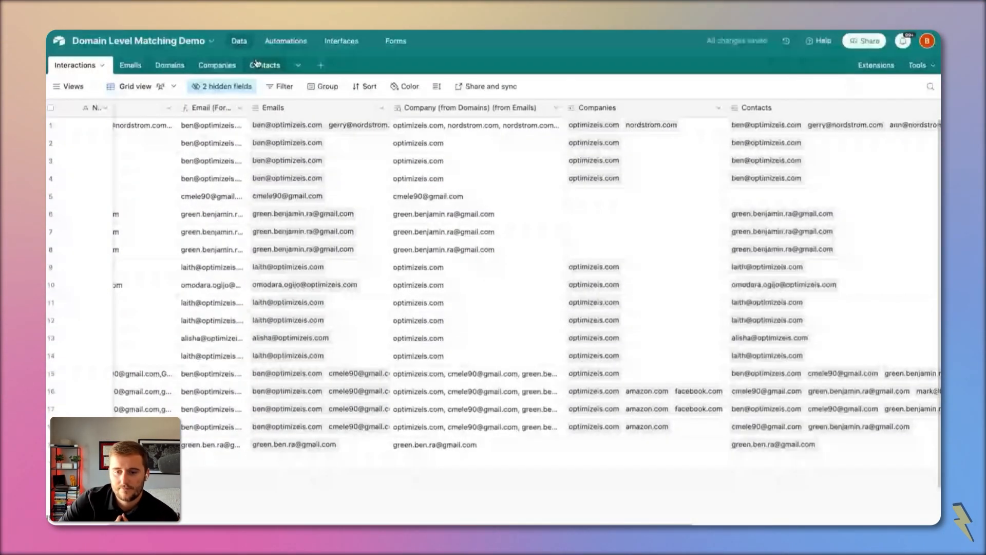
pyautogui.click(258, 63)
pyautogui.click(51, 108)
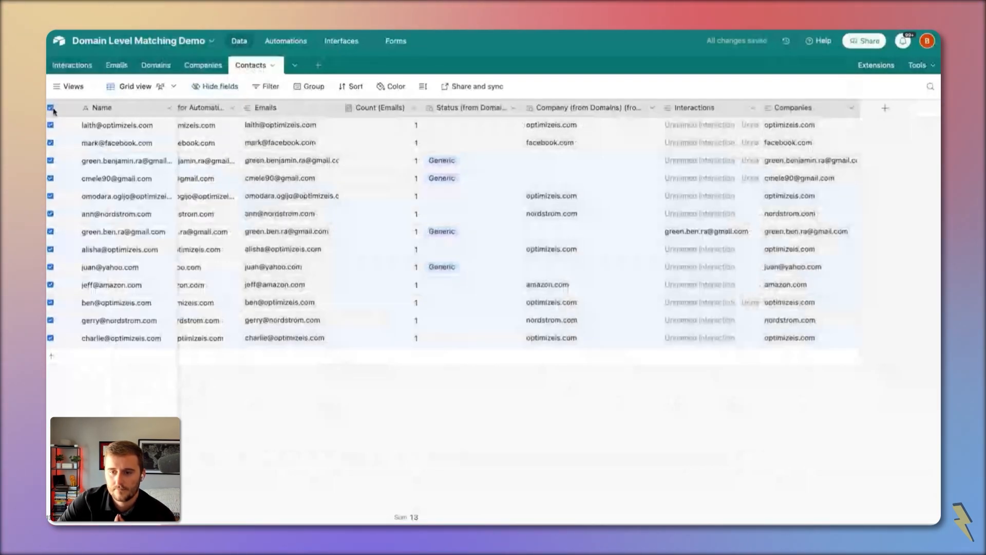
pyautogui.press('Delete')
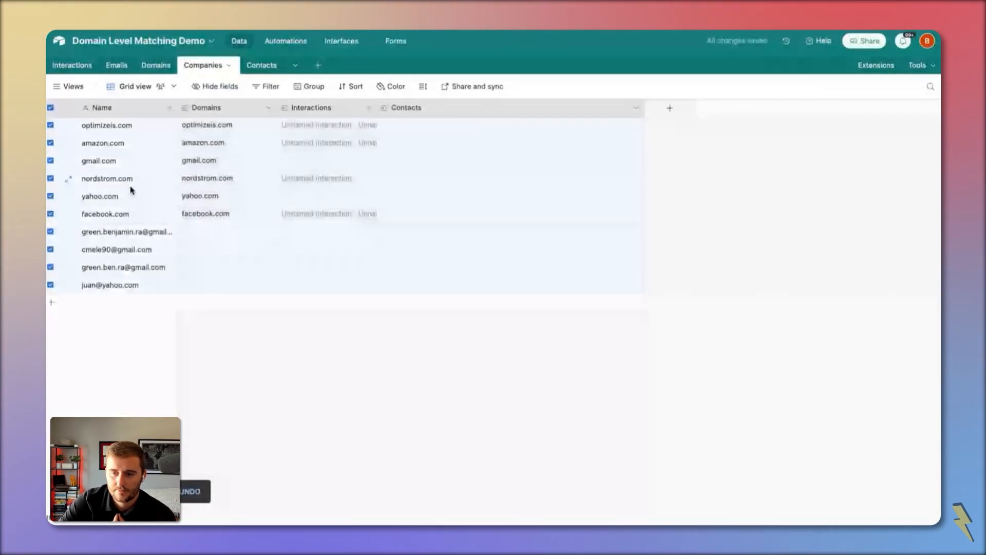
pyautogui.press('Delete')
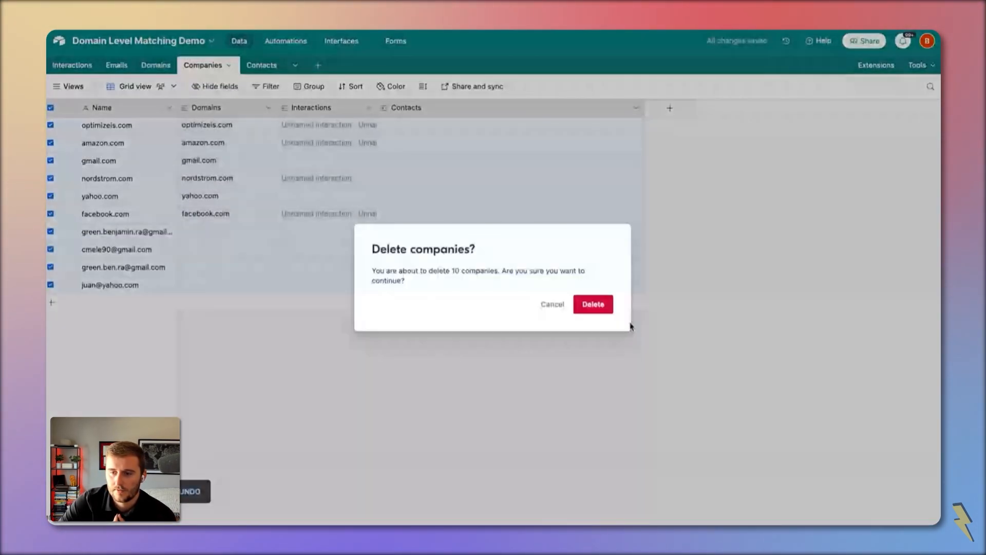
pyautogui.press('Return')
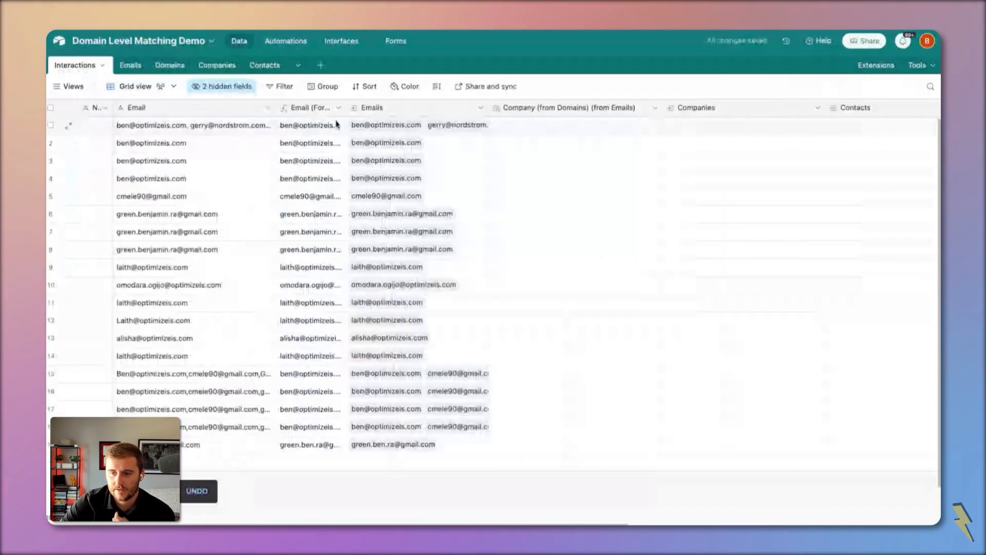
# - Check the Companies and Contacts fields in the Interactions table and inspect the first record's full Company (from Domains) (from Emails) value
pyautogui.click(404, 128)
pyautogui.hscroll(3, 677, 233)
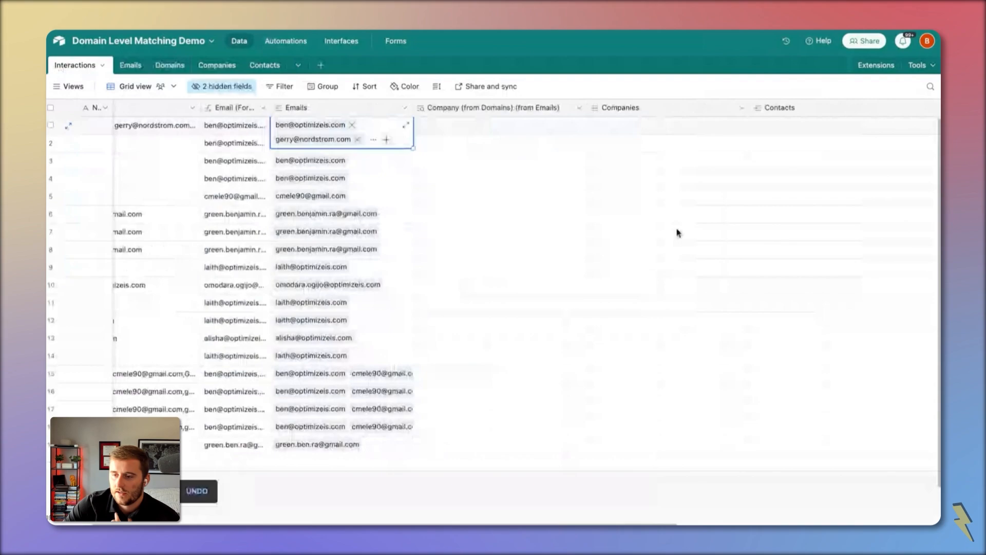
pyautogui.hscroll(5, 676, 232)
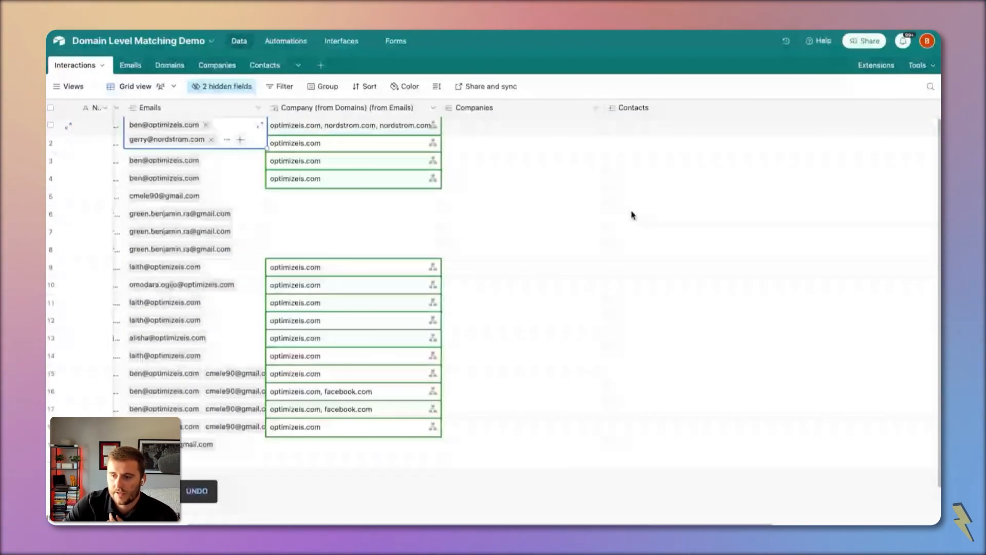
pyautogui.hscroll(3, 632, 215)
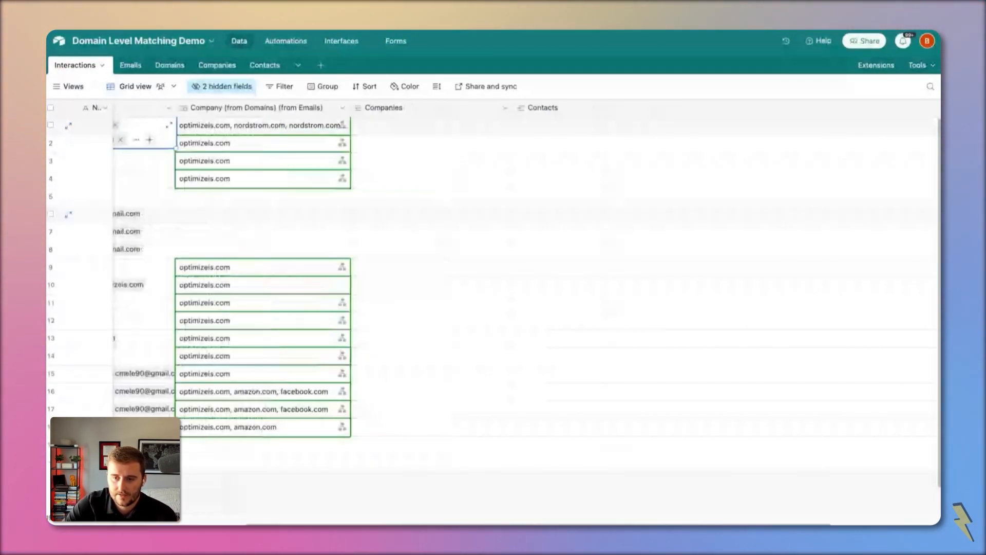
pyautogui.click(345, 129)
pyautogui.click(346, 129)
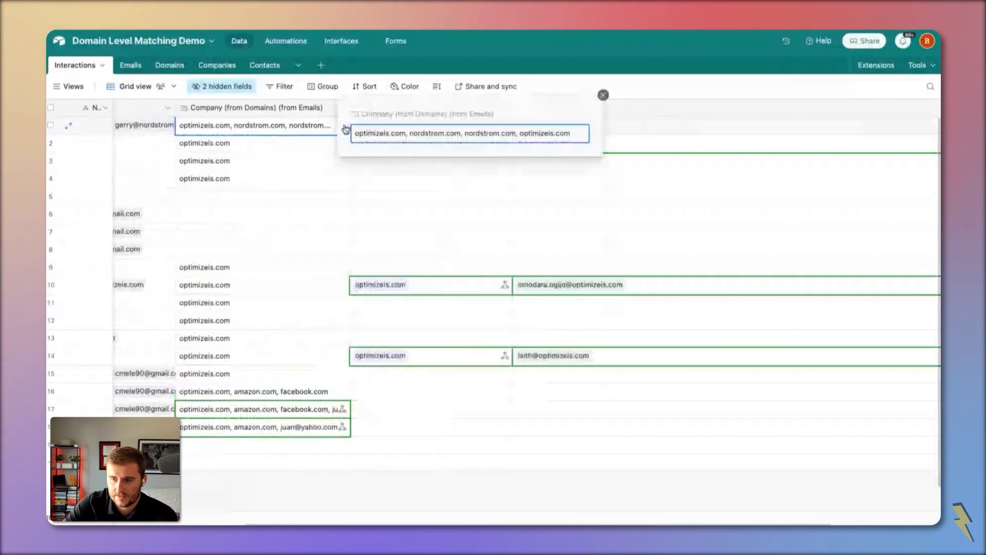
pyautogui.moveTo(420, 132); pyautogui.dragTo(518, 141)
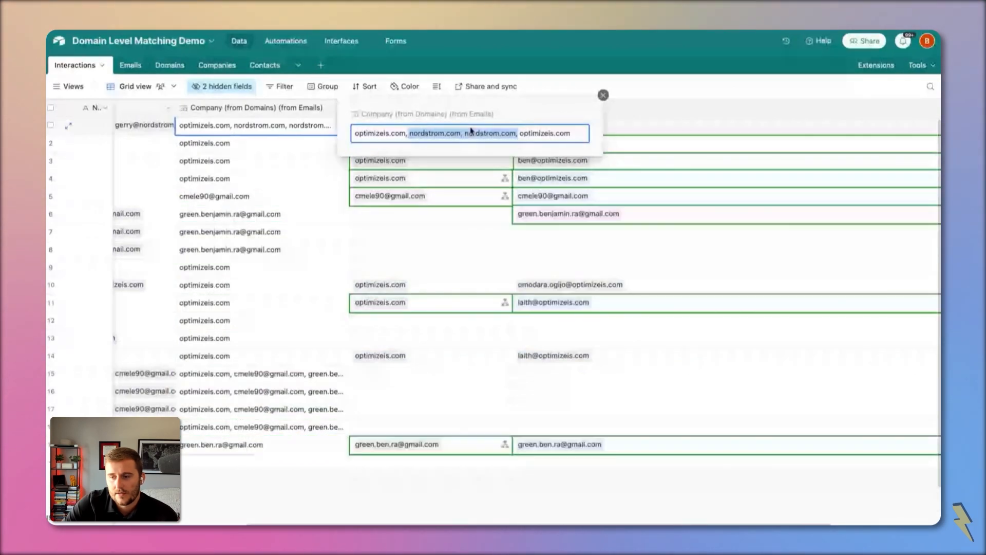
pyautogui.click(339, 196)
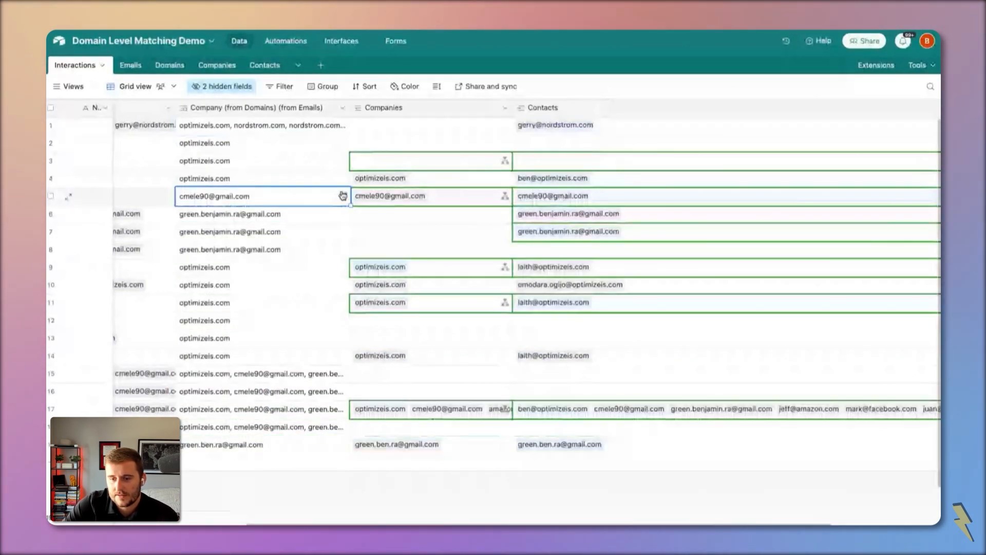
# - Narrow the Company (from Domains) (from Emails) column and adjust the Companies column's width in the Interactions grid
pyautogui.click(326, 141)
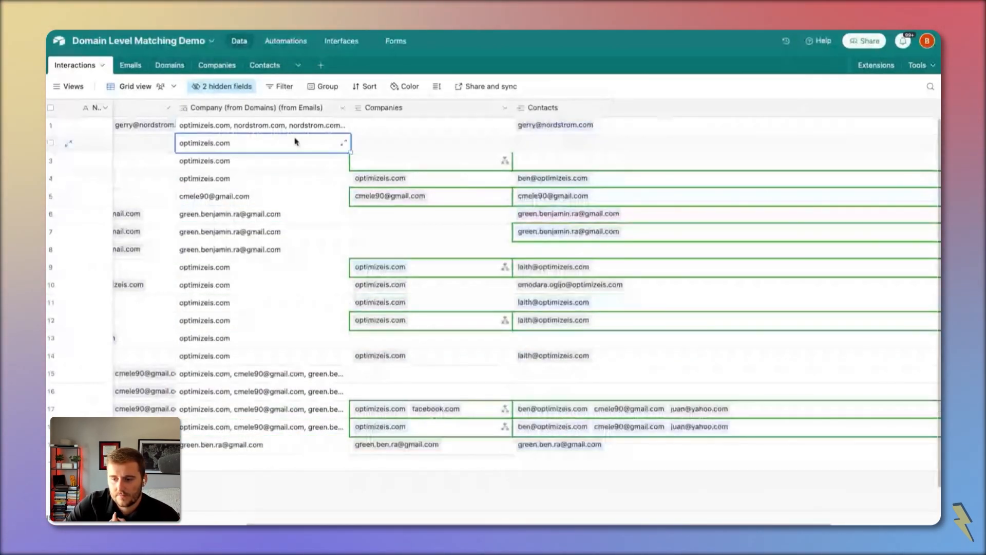
pyautogui.moveTo(512, 107); pyautogui.dragTo(521, 140)
pyautogui.moveTo(350, 107); pyautogui.dragTo(313, 118)
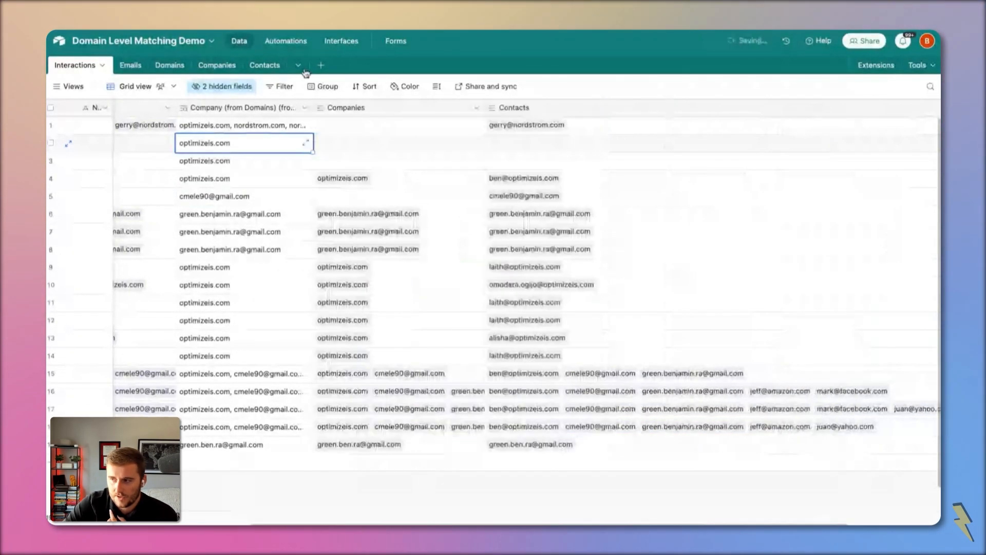
# - Review the run history and trigger settings of the Link Companies and Contacts automation, returning to the Interactions table
pyautogui.click(285, 40)
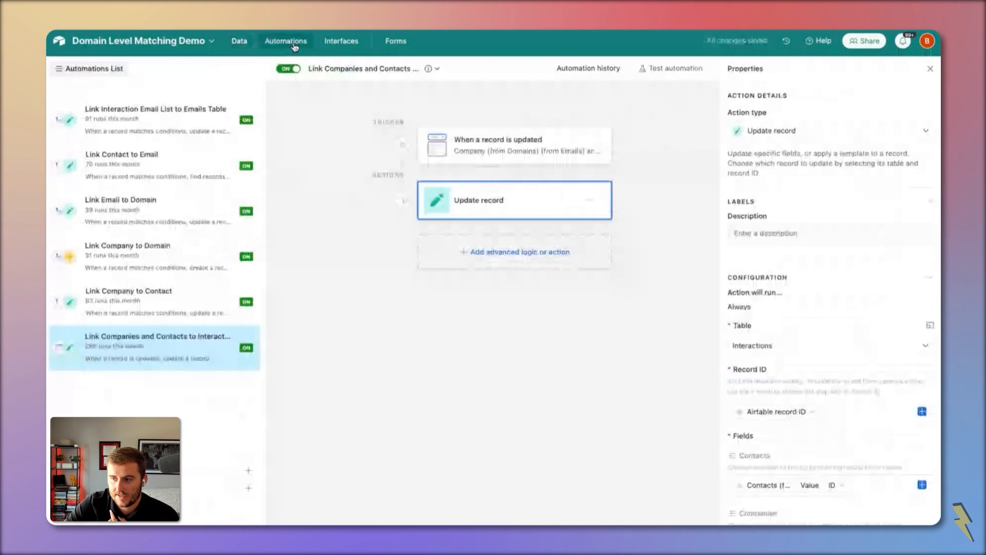
pyautogui.click(613, 69)
pyautogui.scroll(-2, 896, 301)
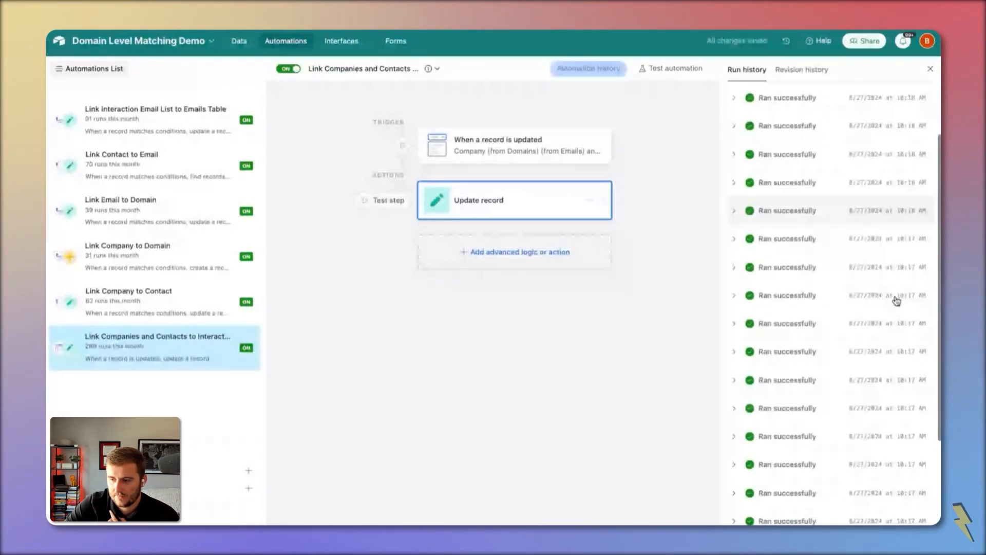
pyautogui.scroll(-3, 896, 300)
pyautogui.click(534, 146)
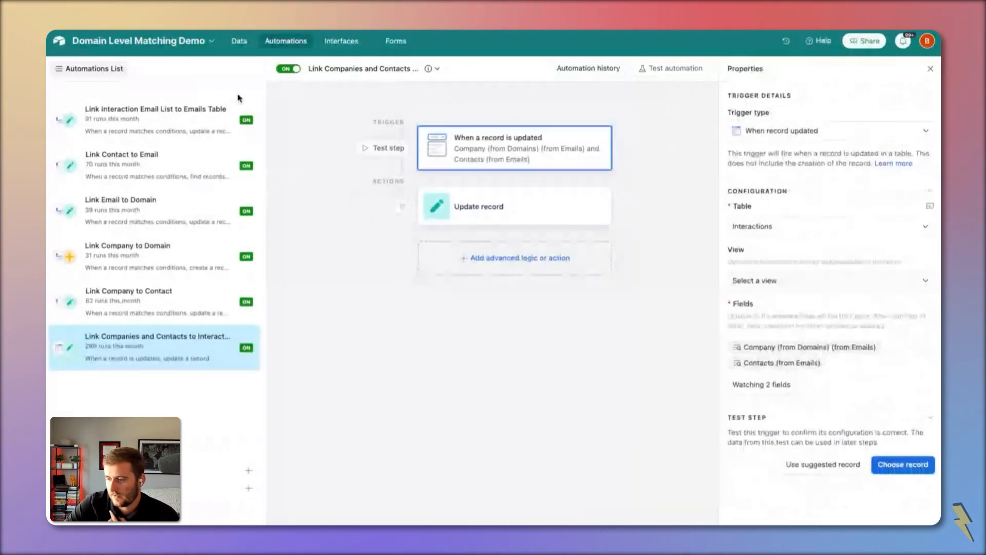
pyautogui.click(238, 41)
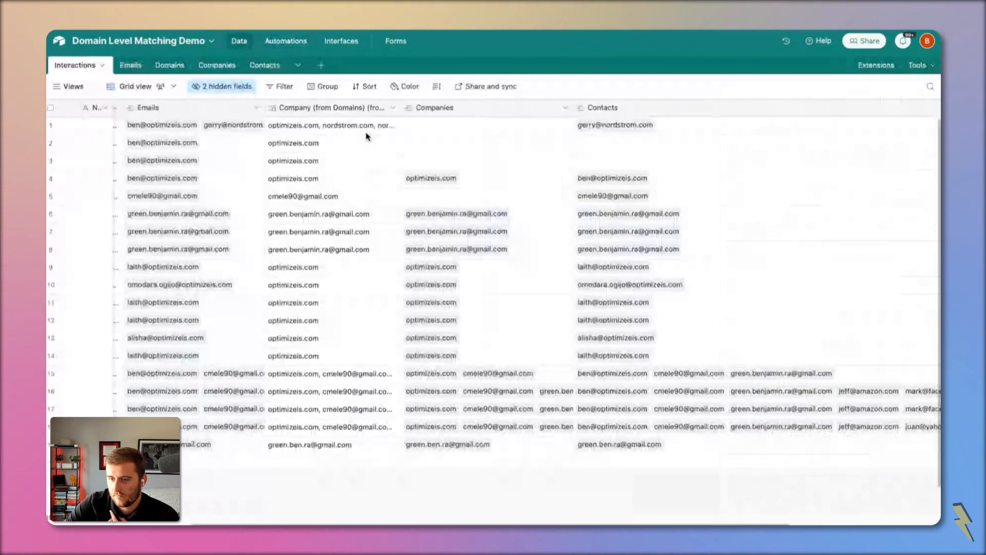
# - Clear the Emails, Companies and Contacts links of all Interactions records to rerun the automations from the Email field
pyautogui.click(365, 132)
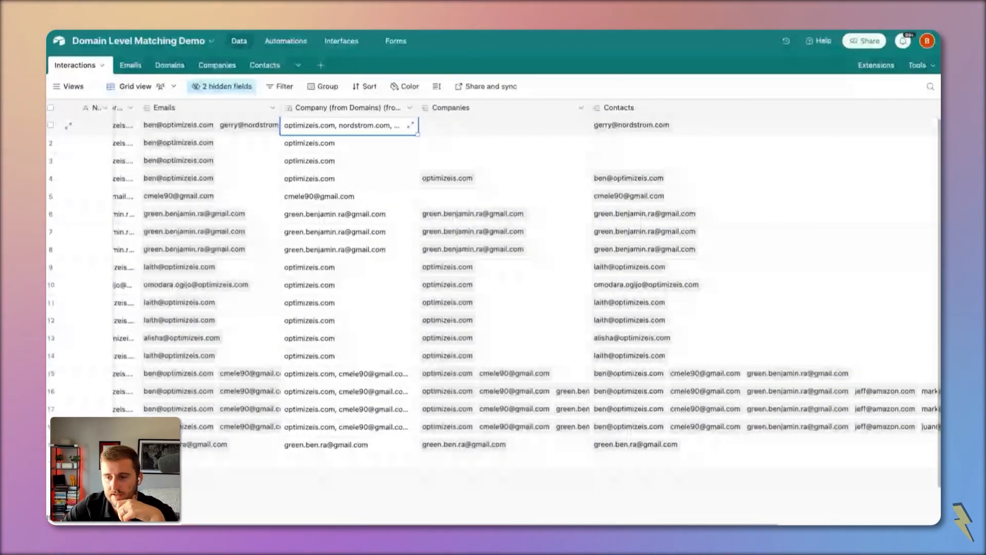
pyautogui.hscroll(-1, 341, 132)
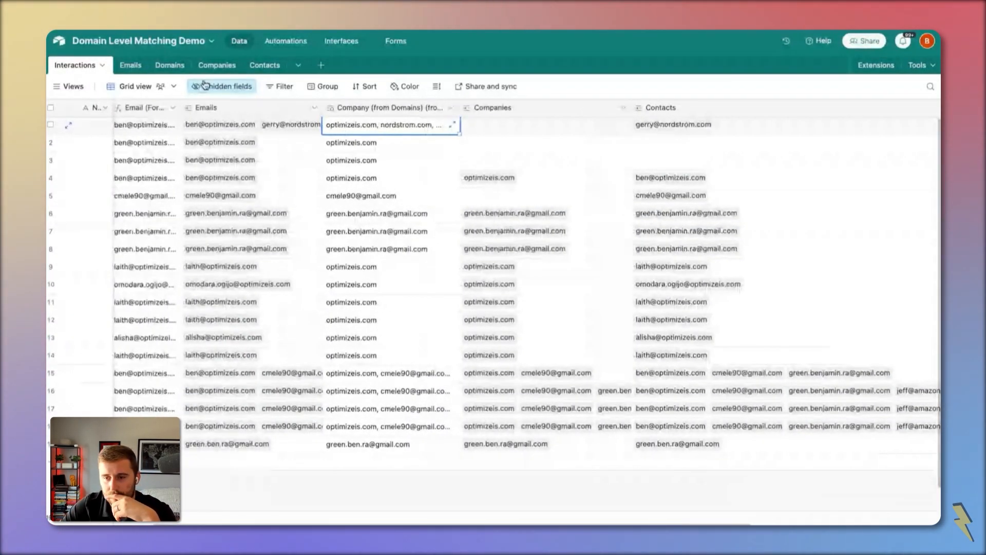
pyautogui.hscroll(-3, 348, 154)
pyautogui.press('super+a')
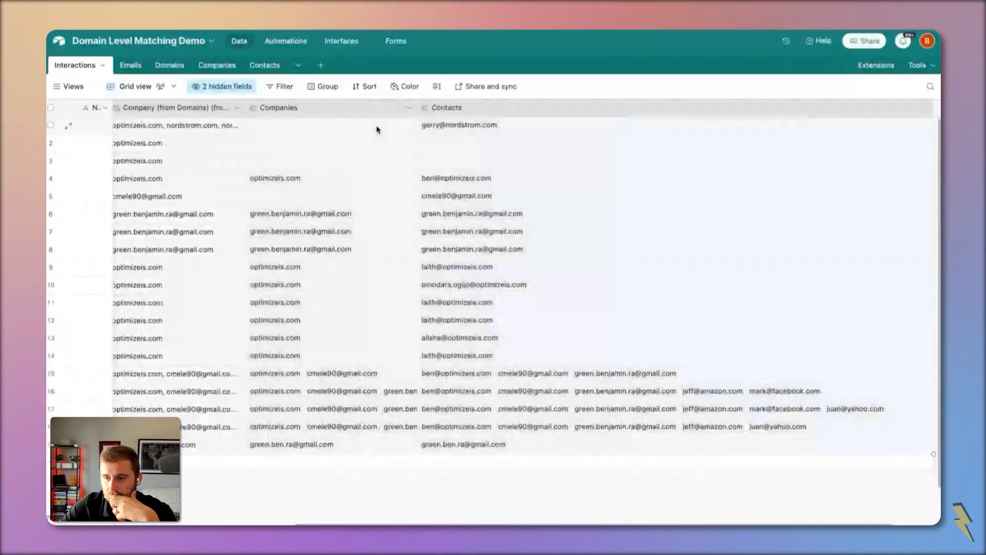
pyautogui.press('BackSpace')
pyautogui.hscroll(-7, 374, 130)
pyautogui.click(238, 131)
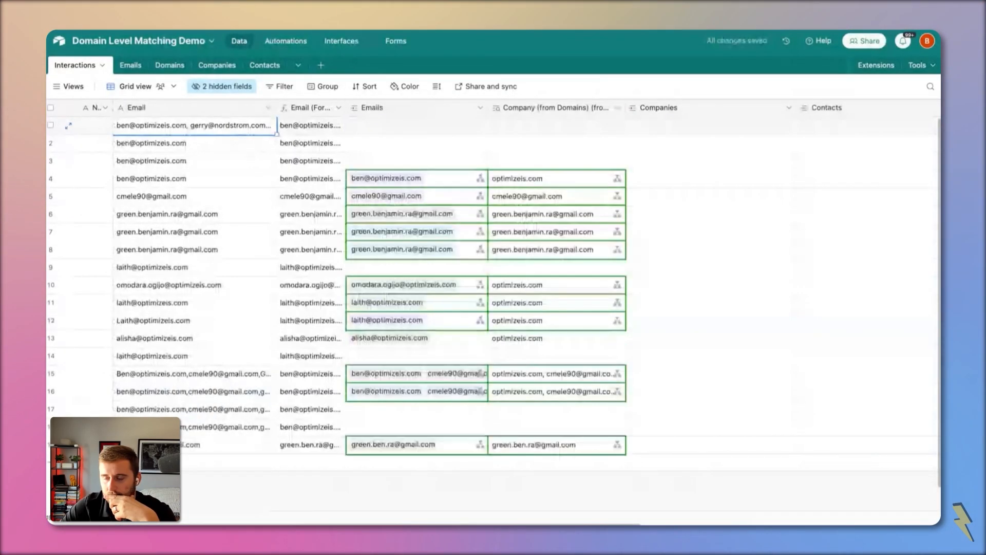
# - Compare the first Interactions record's expanded company lookup with its linked Companies and Contacts
pyautogui.hscroll(4, 286, 160)
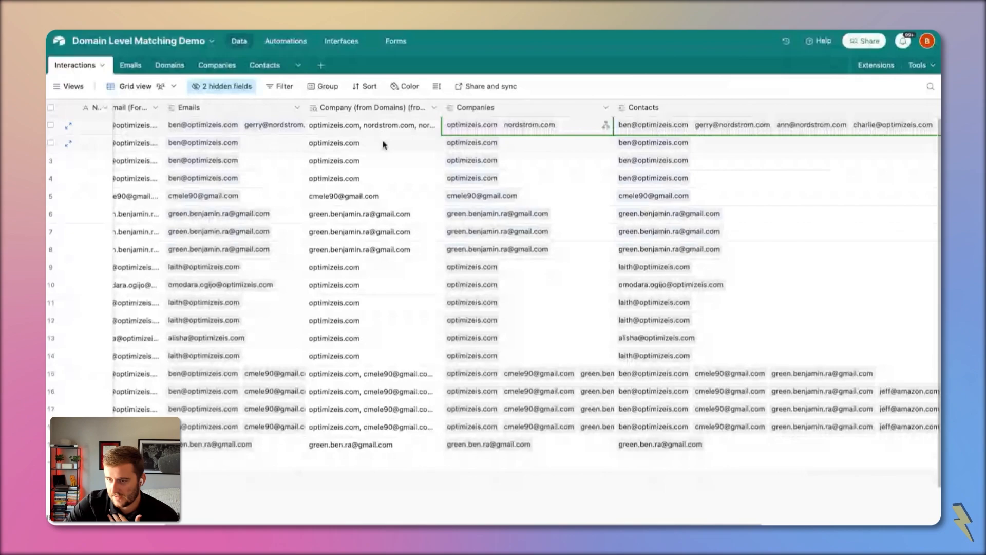
pyautogui.click(418, 127)
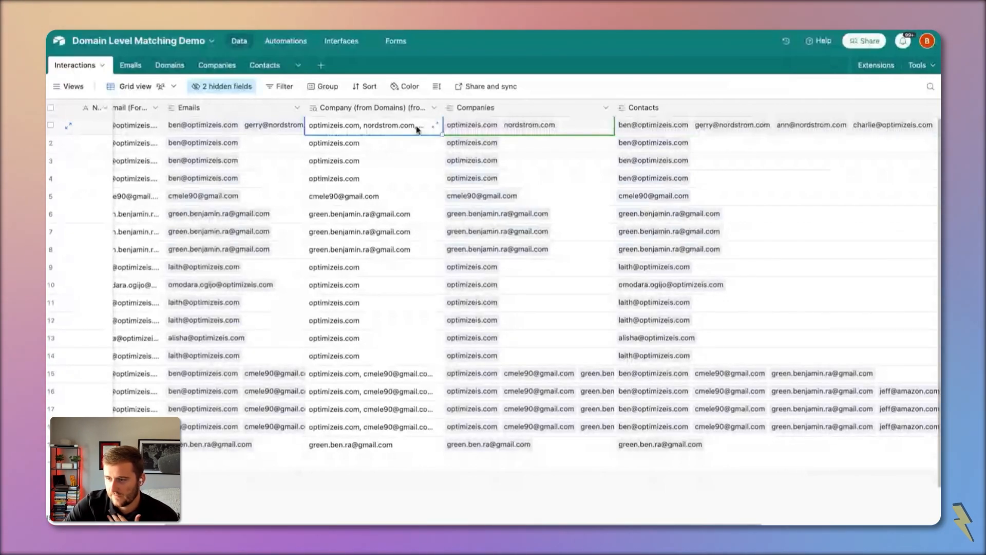
pyautogui.click(418, 128)
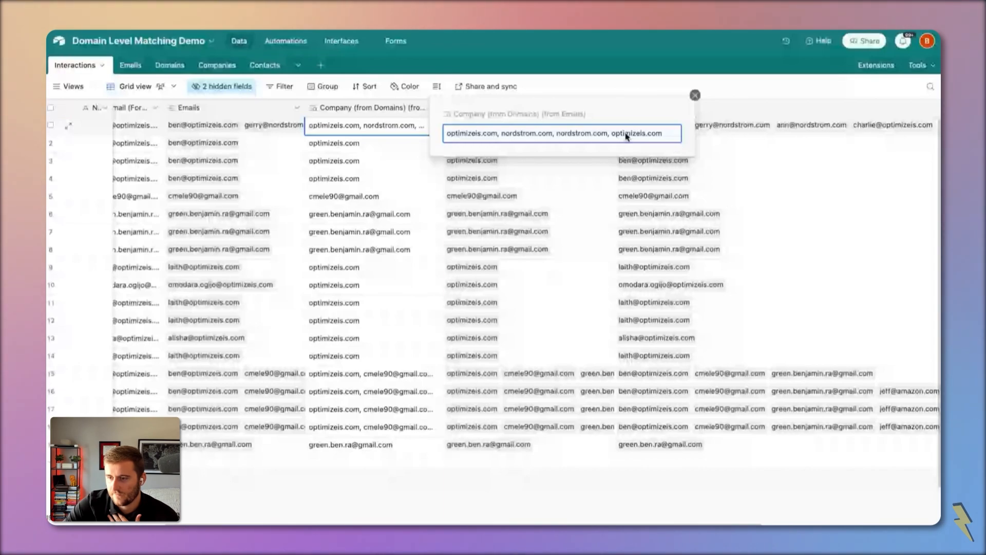
pyautogui.click(395, 148)
pyautogui.click(525, 132)
pyautogui.hscroll(3, 525, 135)
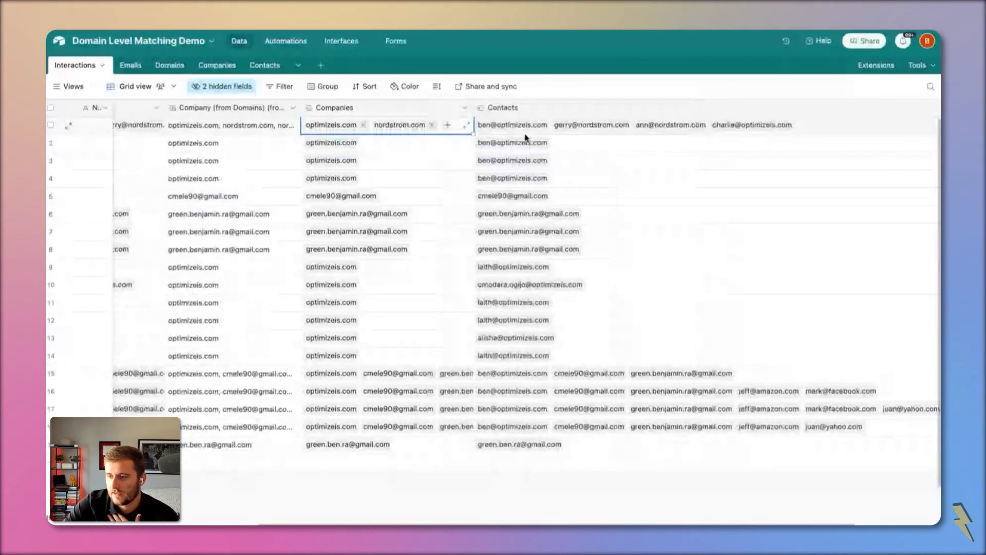
pyautogui.press('Right')
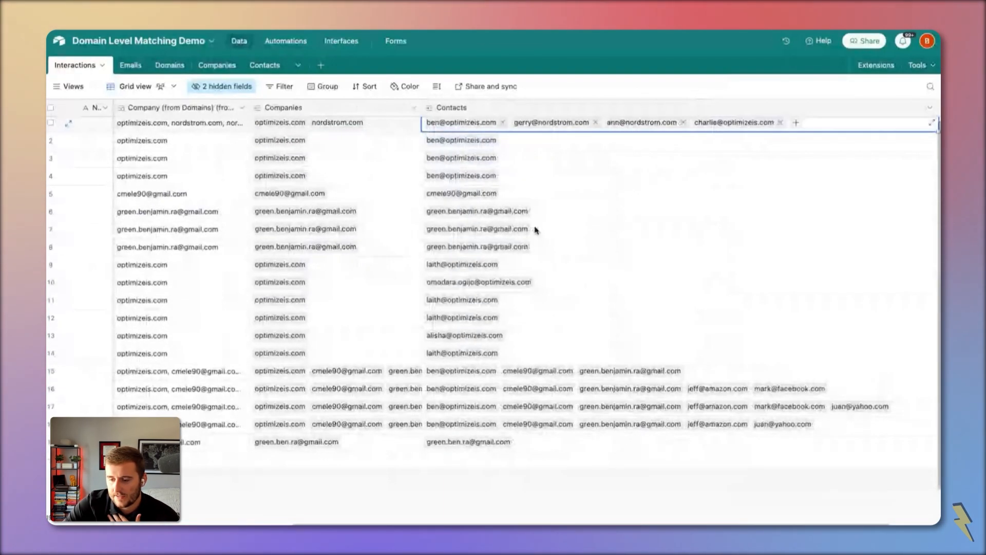
pyautogui.hscroll(-3, 535, 229)
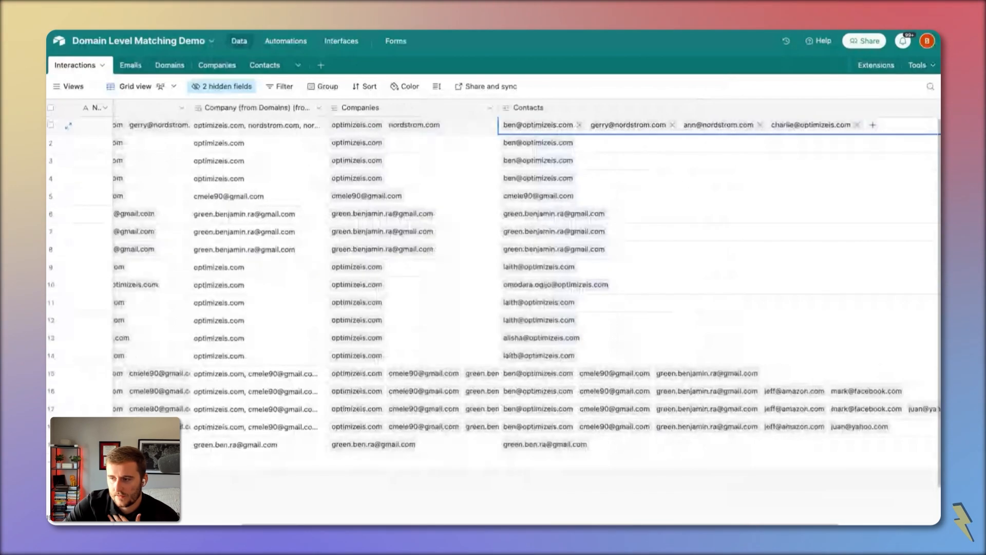
pyautogui.hscroll(-3, 535, 230)
# - Check the Companies links of the Gmail interactions and expand the full company list of the multi-email record in row 16
pyautogui.click(524, 248)
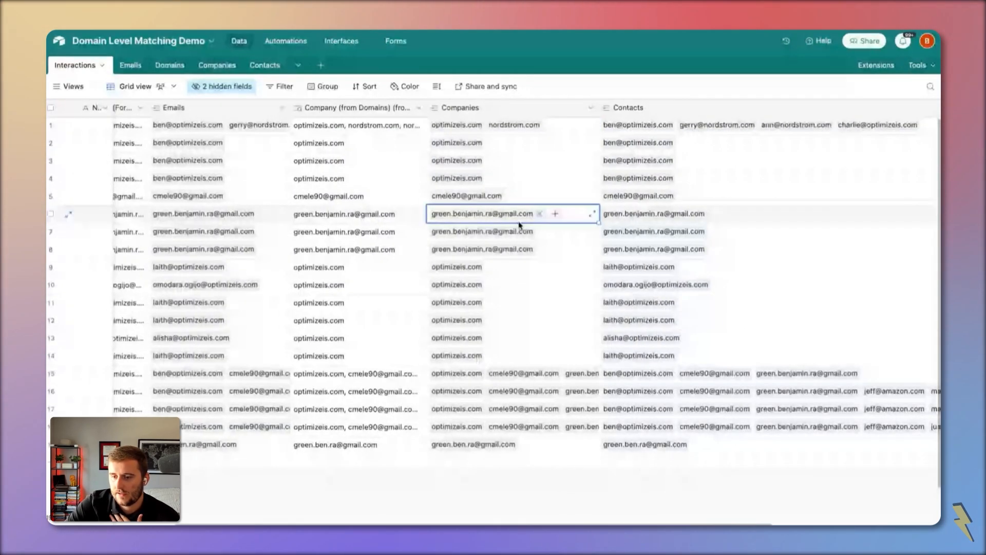
pyautogui.hscroll(-3, 524, 245)
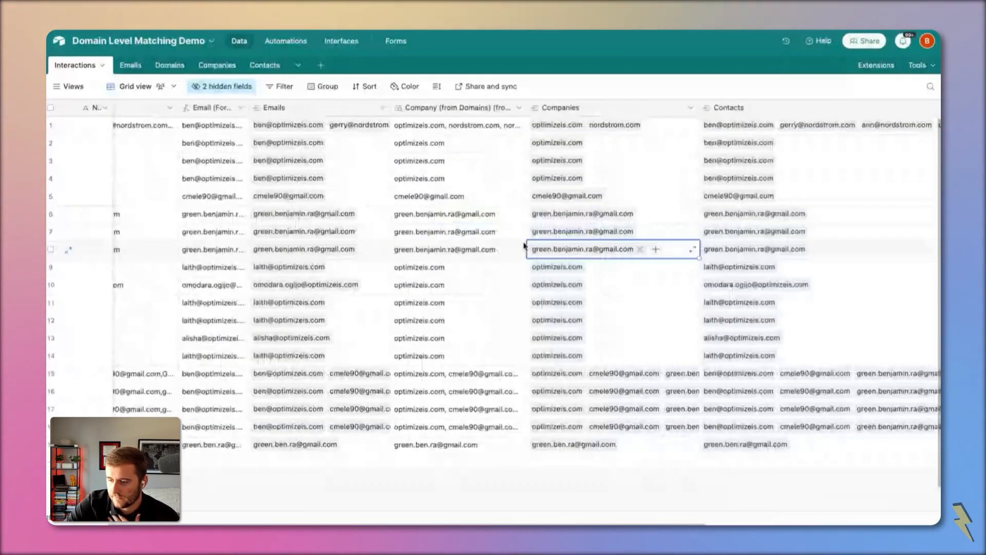
pyautogui.hscroll(-3, 524, 246)
pyautogui.hscroll(1, 572, 375)
pyautogui.click(667, 392)
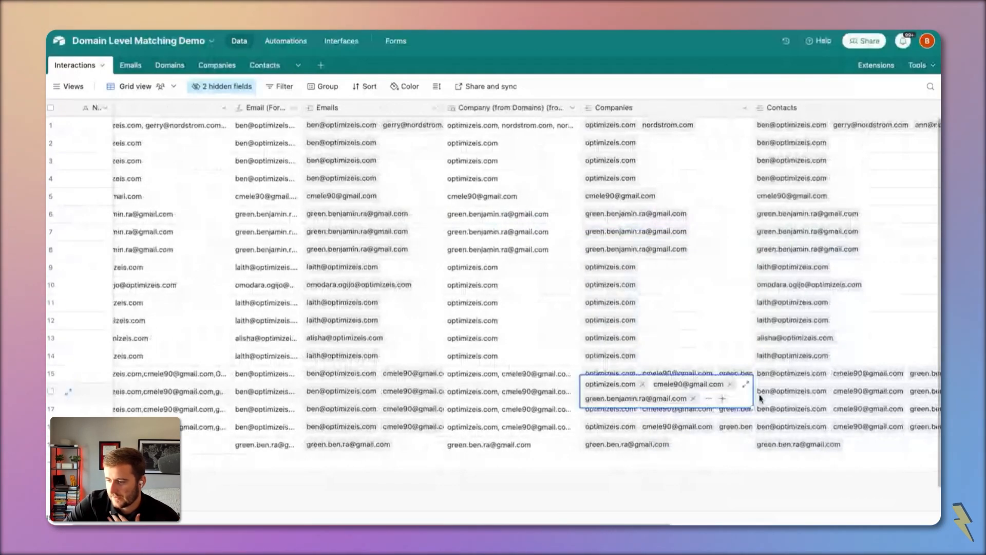
pyautogui.click(746, 386)
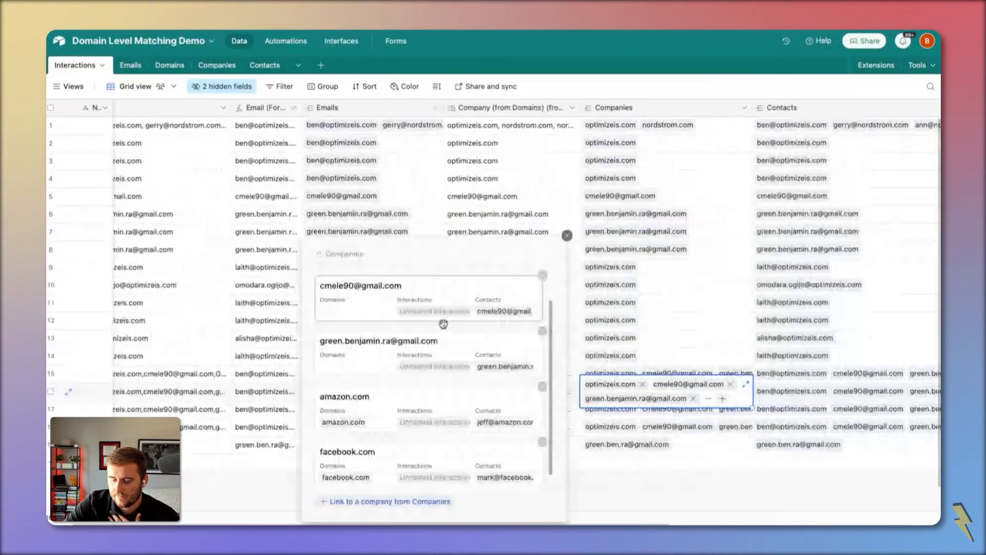
pyautogui.click(468, 196)
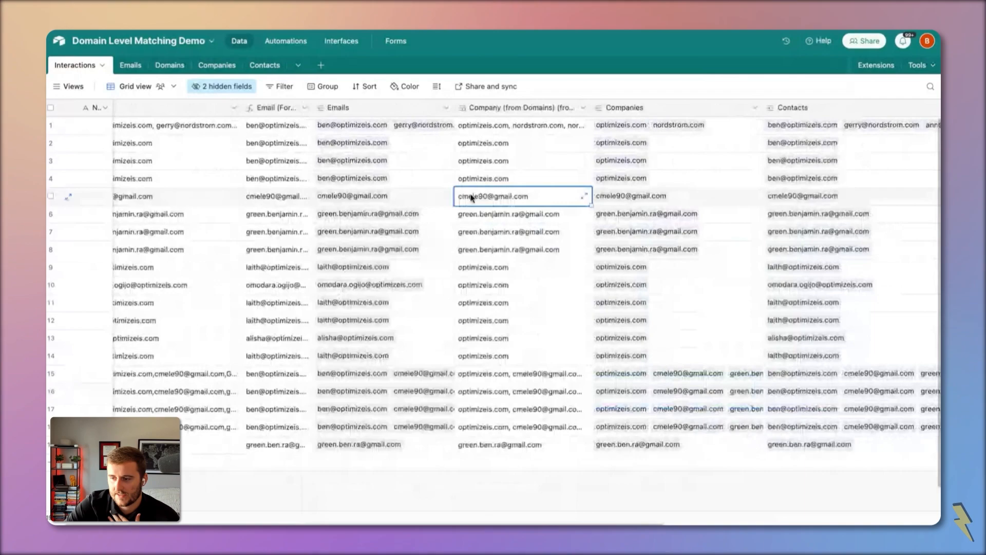
# - Review the formulas of Email (Formatted for Automation) in Interactions and Domain Extracted in Emails, returning to Interactions
pyautogui.hscroll(-1, 471, 198)
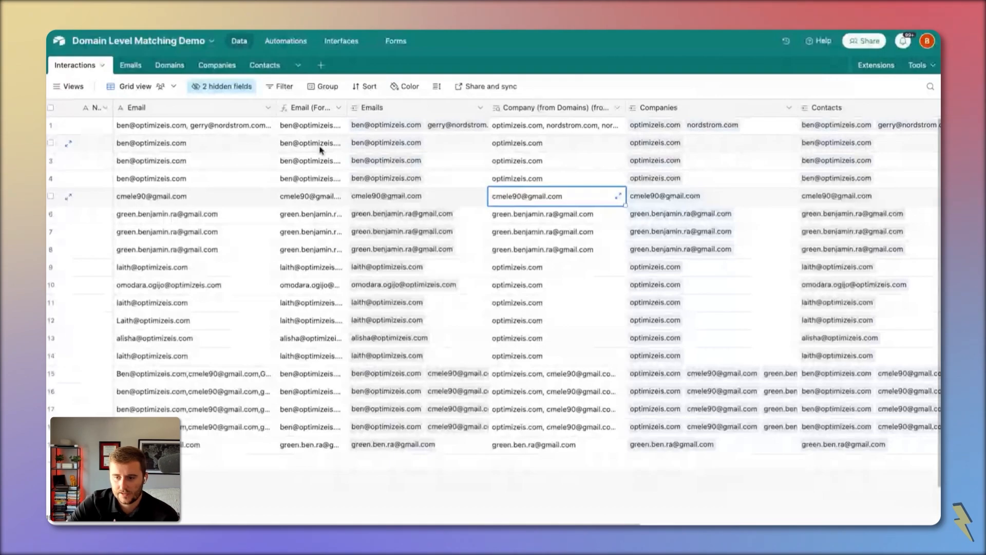
pyautogui.doubleClick(308, 107)
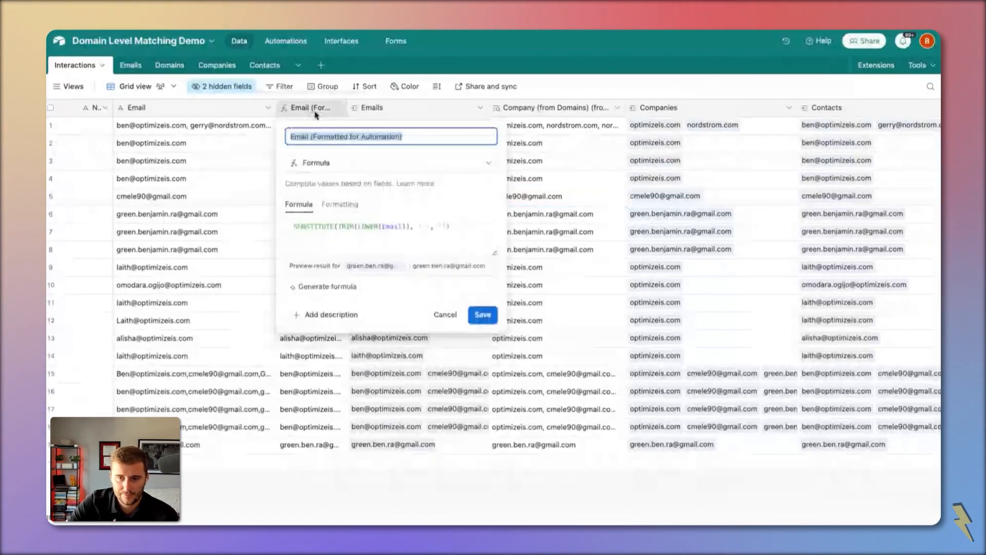
pyautogui.click(132, 73)
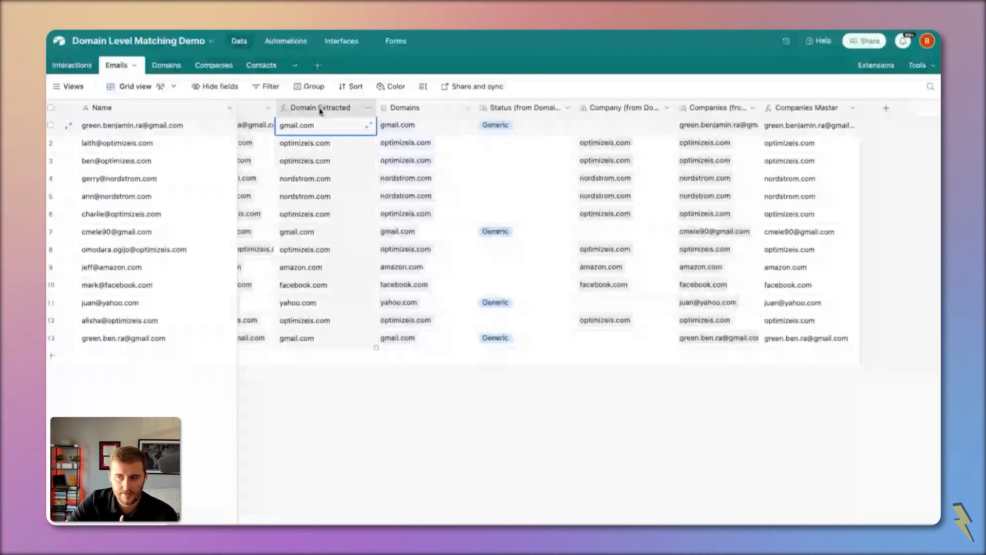
pyautogui.doubleClick(320, 108)
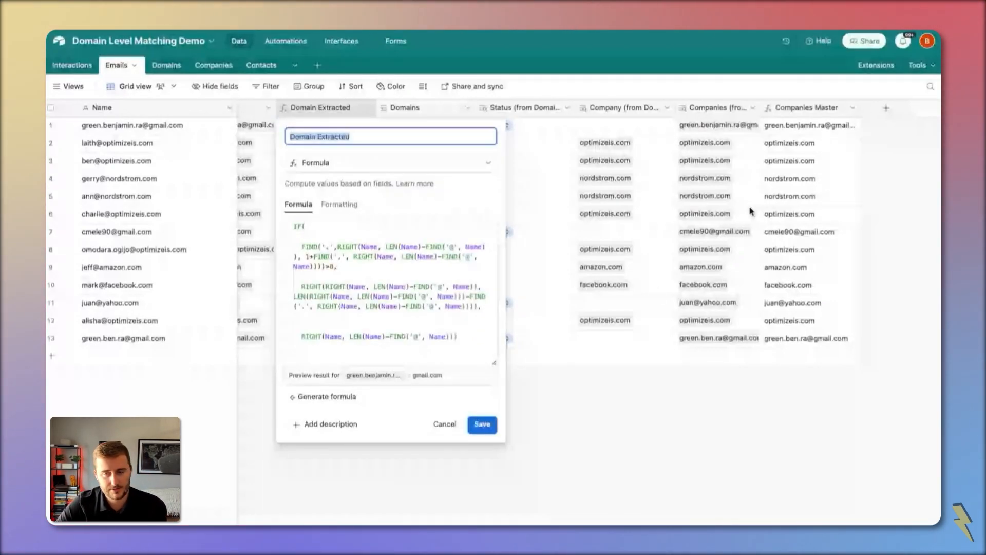
pyautogui.click(750, 211)
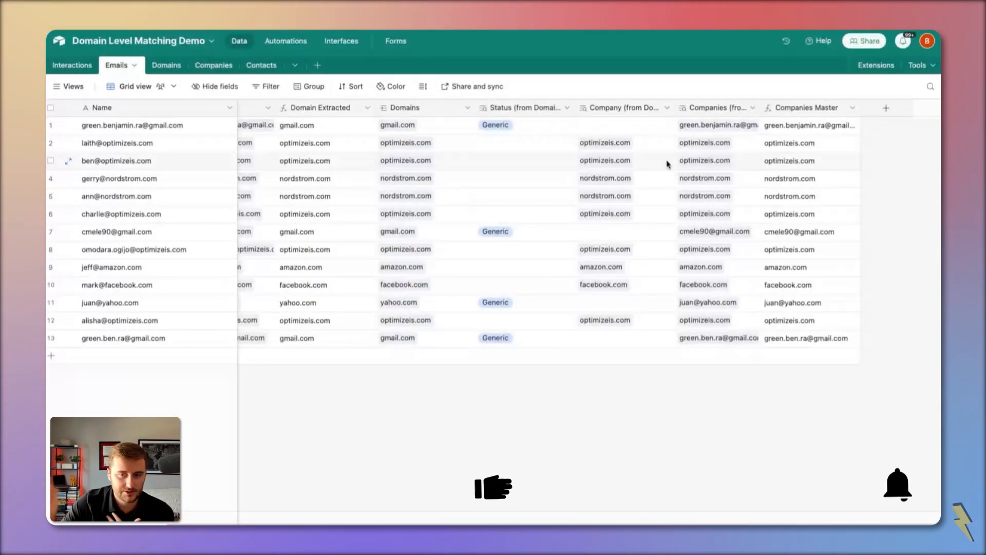
pyautogui.click(70, 65)
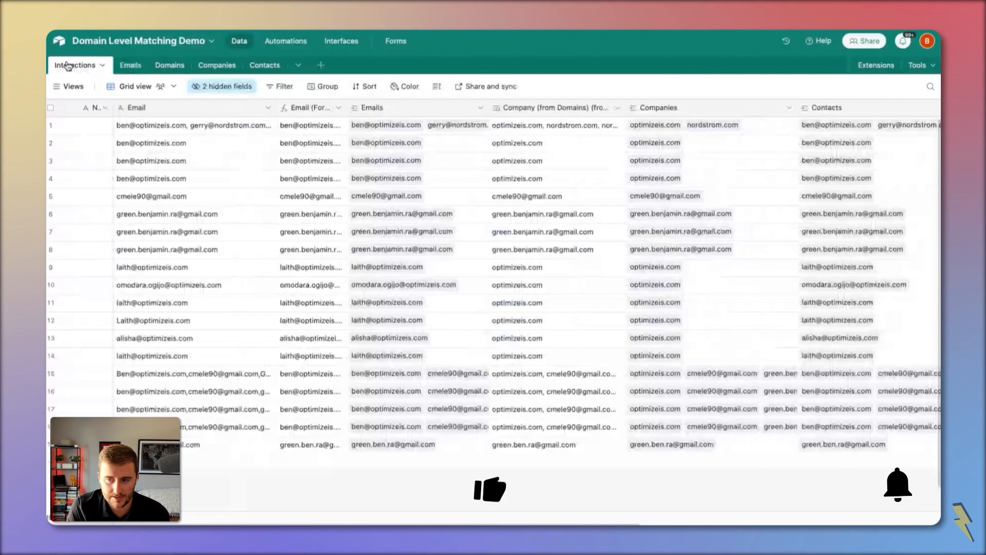